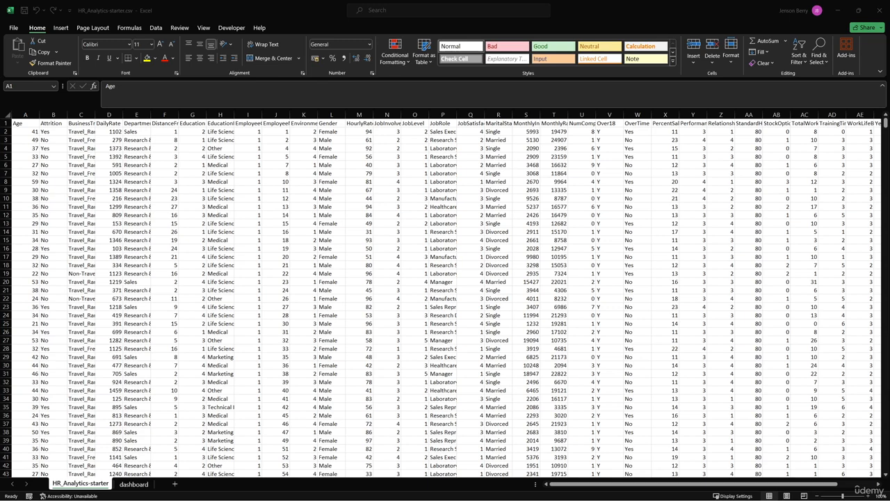
- Locate HR_Analytics-starter.csv in the 08-Microsoft-Excel-Data-Analysis-Example folder and in hr_analytics under 00-Datasets using File Explorer, and return to the workbook
{"action": "left_click_drag", "start_coordinate": [889, 118], "coordinate": [455, 162]}
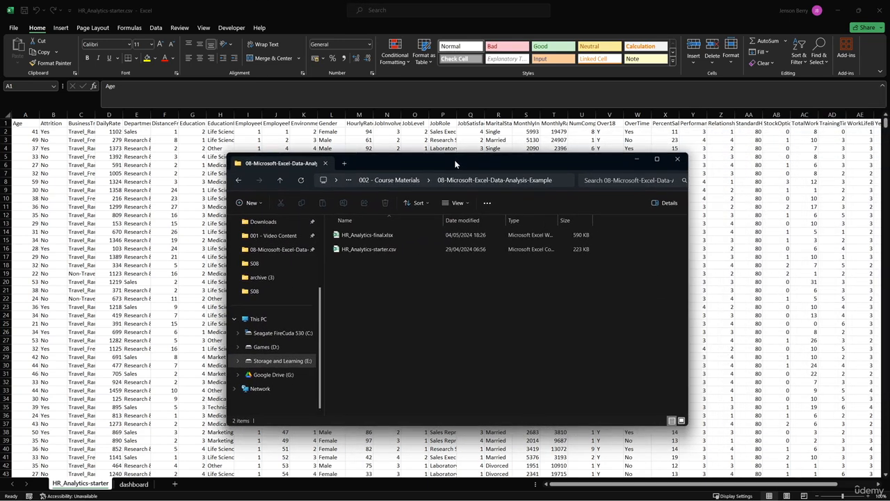
{"action": "left_click", "coordinate": [456, 256]}
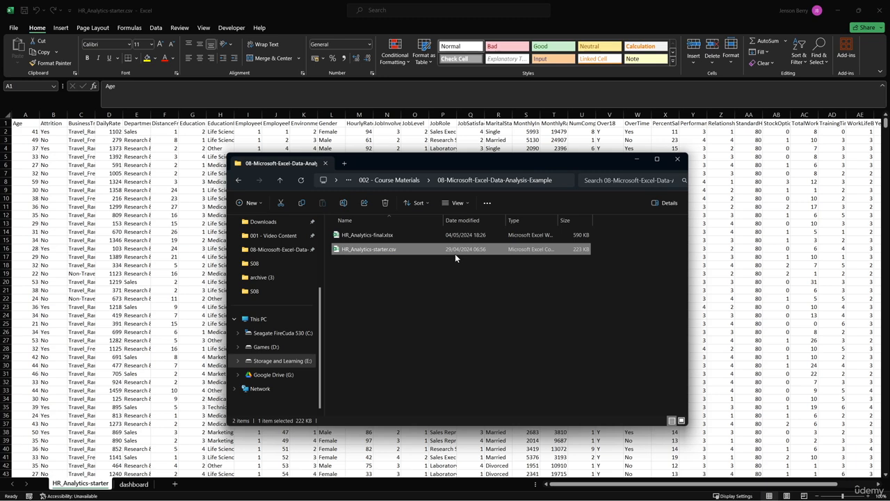
{"action": "left_click", "coordinate": [446, 239]}
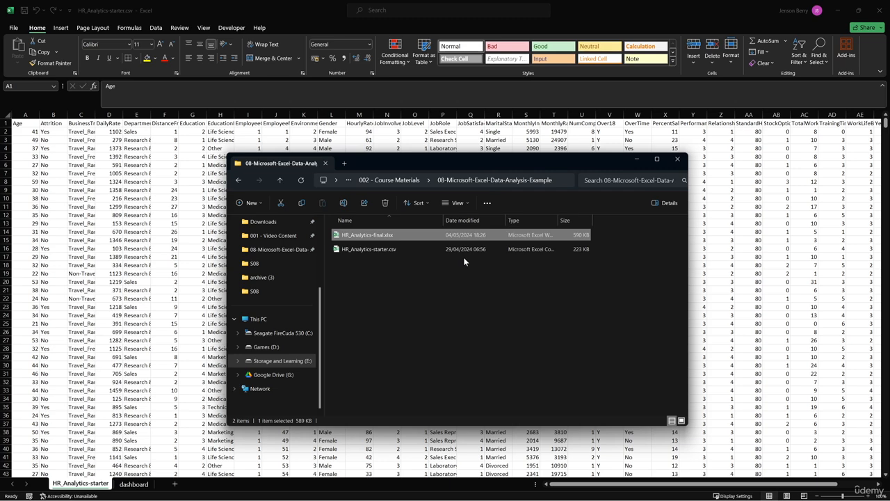
{"action": "left_click", "coordinate": [428, 181]}
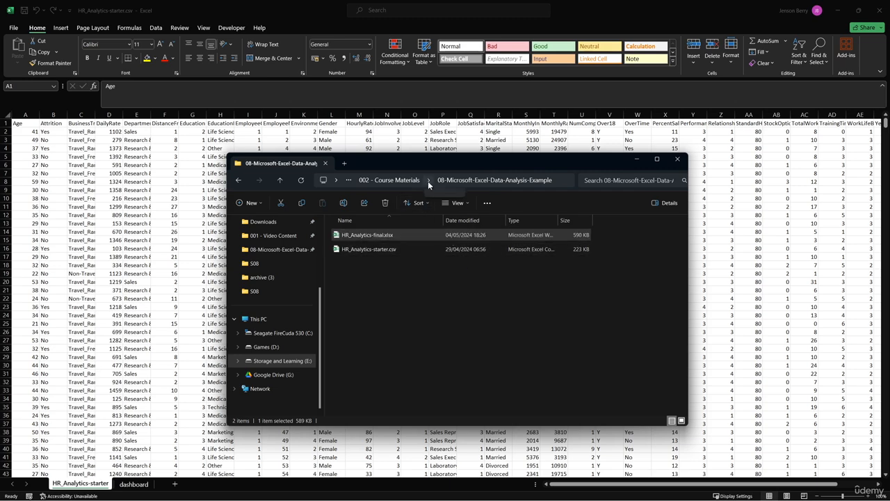
{"action": "left_click", "coordinate": [445, 196]}
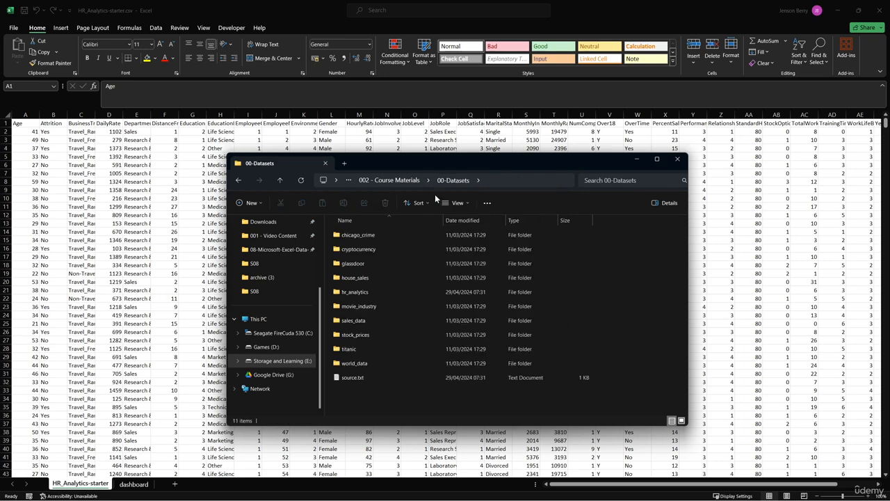
{"action": "double_click", "coordinate": [397, 292]}
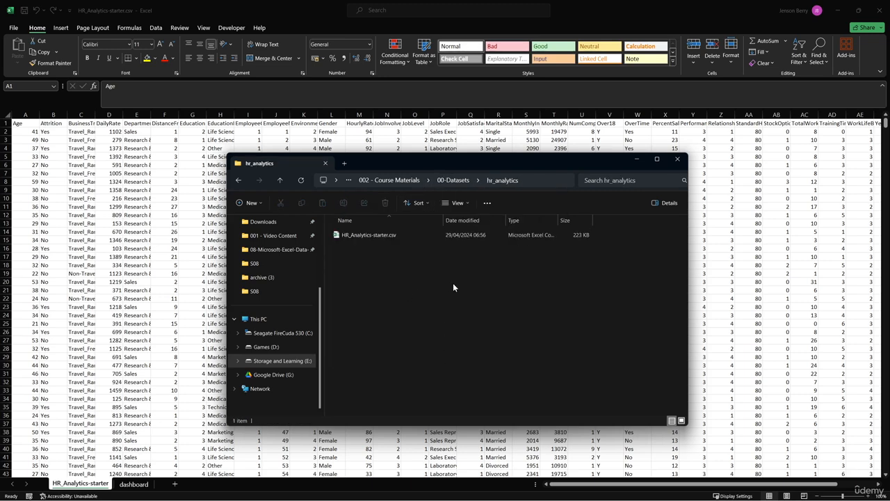
{"action": "left_click_drag", "start_coordinate": [404, 163], "coordinate": [889, 142]}
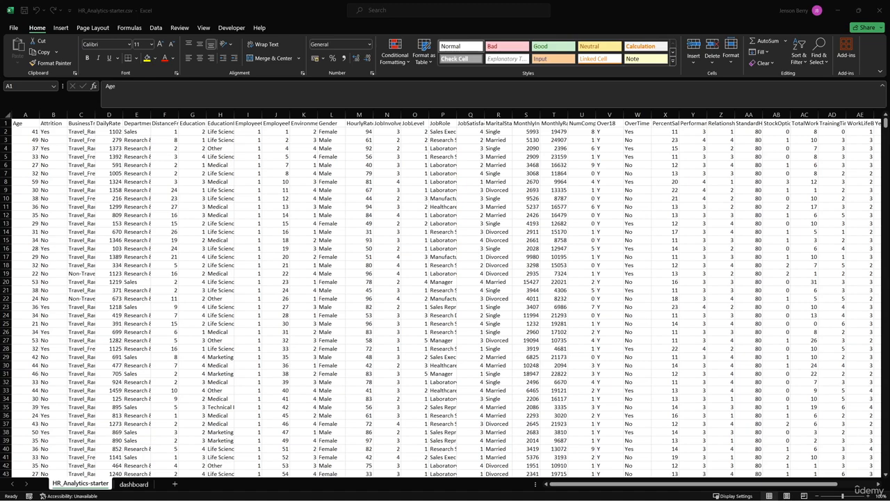
- Delete the dashboard sheet from the workbook
{"action": "left_click", "coordinate": [134, 484]}
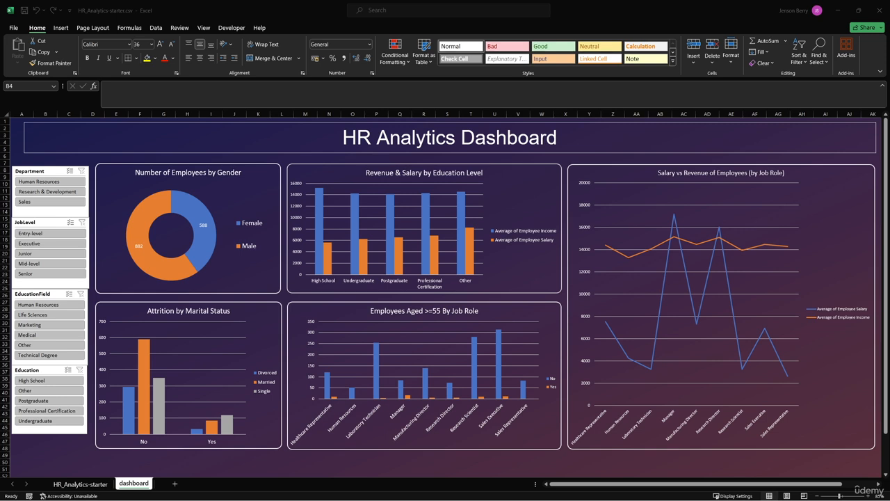
{"action": "left_click", "coordinate": [130, 486]}
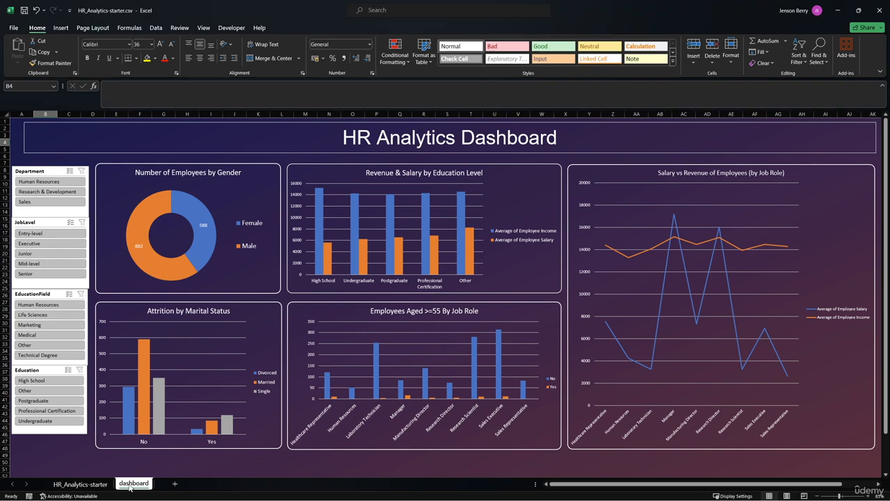
{"action": "right_click", "coordinate": [130, 485]}
{"action": "left_click", "coordinate": [142, 373]}
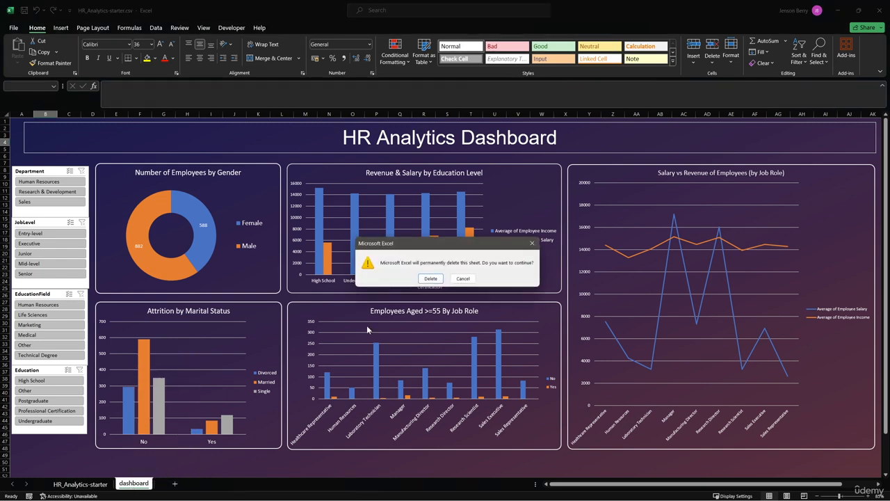
{"action": "left_click", "coordinate": [426, 279]}
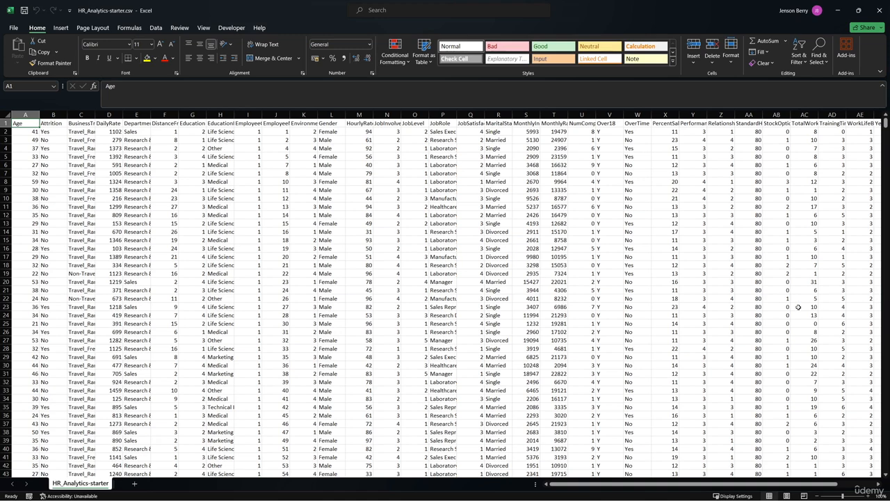
- Create a copy of the HR_Analytics-starter sheet at the end of the same workbook
{"action": "right_click", "coordinate": [99, 486]}
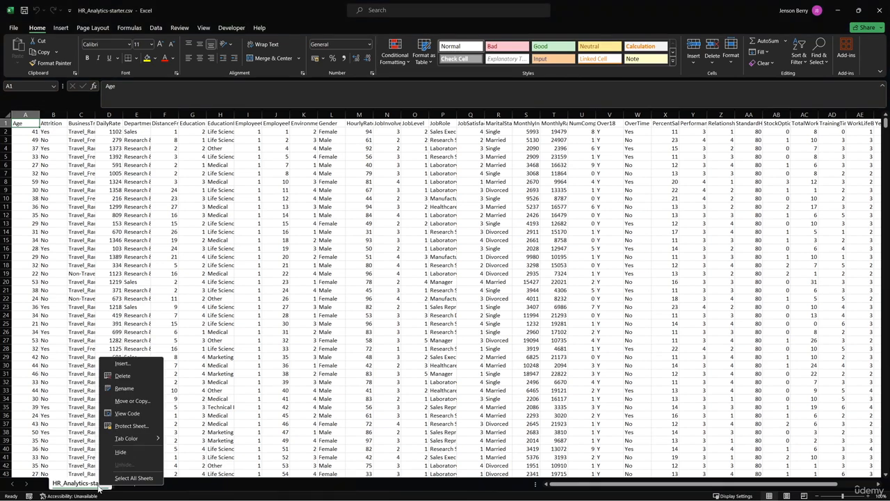
{"action": "left_click", "coordinate": [132, 401]}
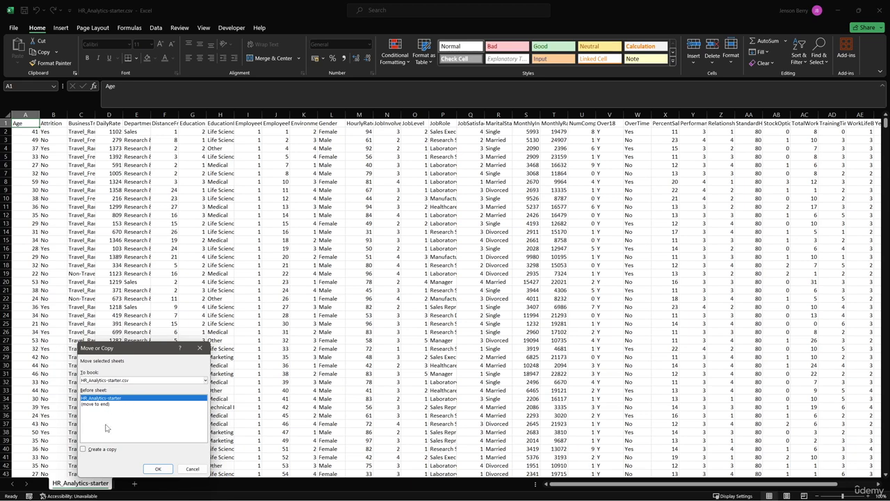
{"action": "left_click", "coordinate": [84, 448]}
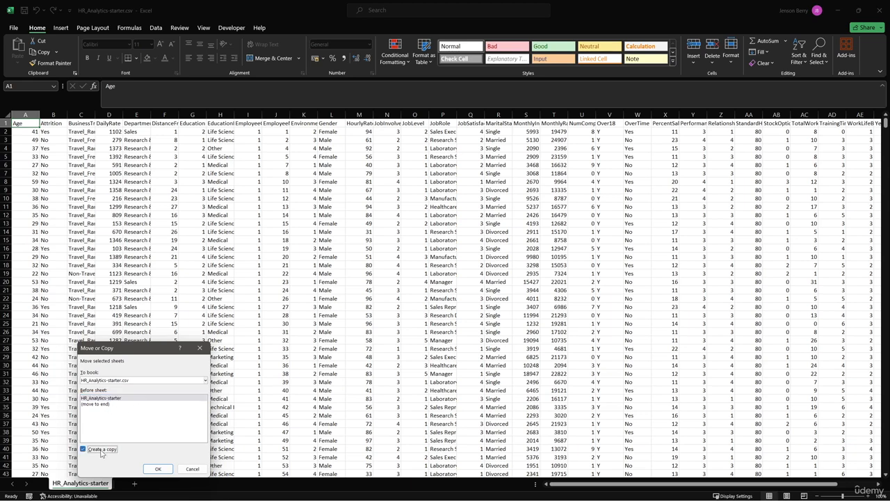
{"action": "left_click", "coordinate": [108, 405]}
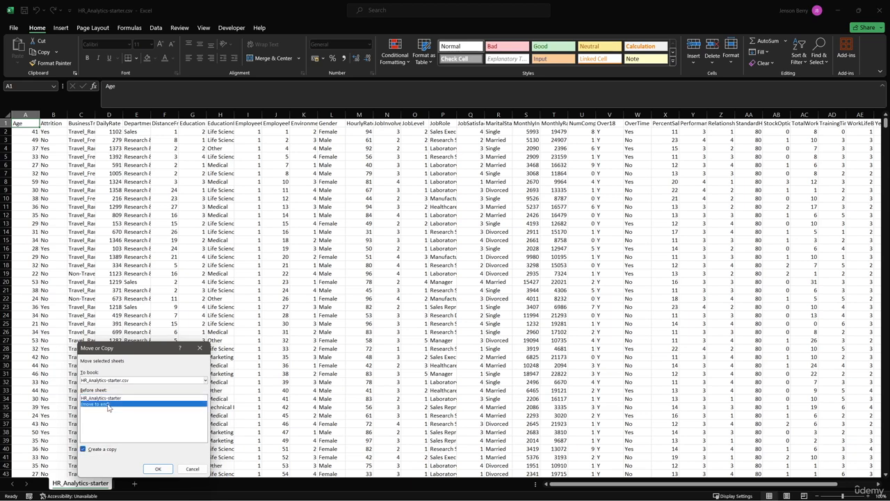
{"action": "left_click", "coordinate": [156, 467]}
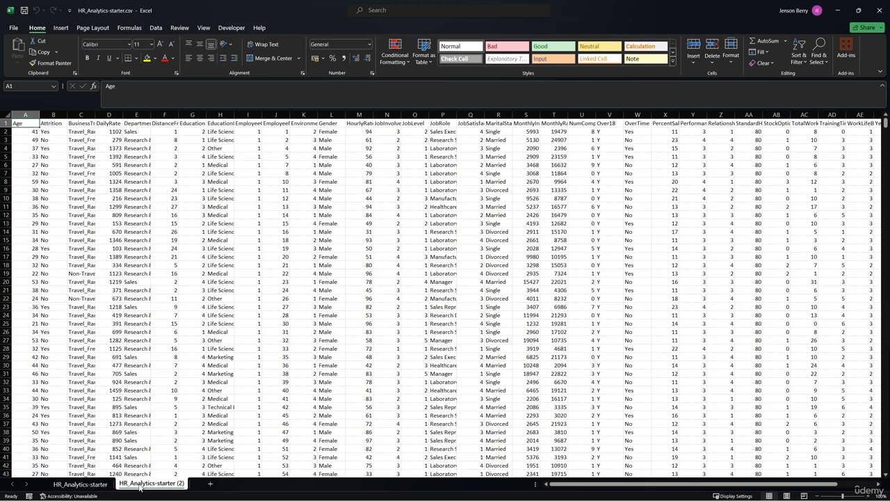
- Rename the original HR_Analytics-starter sheet as raw_data
{"action": "left_click", "coordinate": [96, 486]}
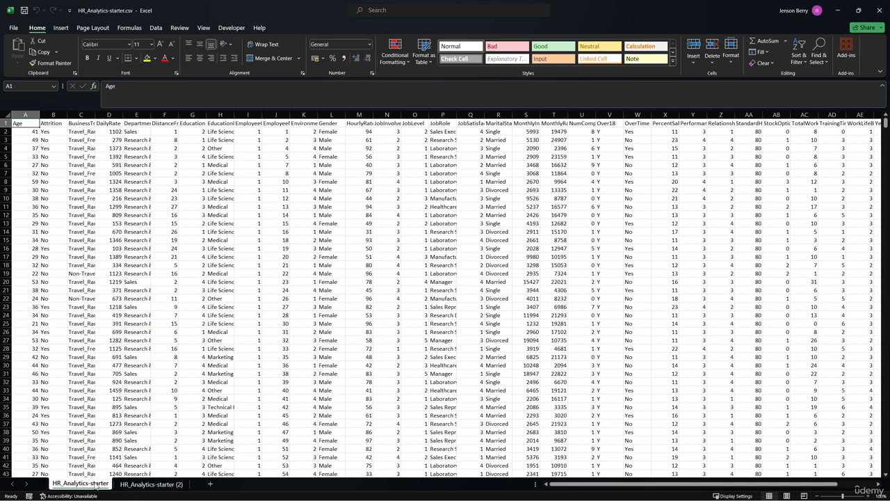
{"action": "double_click", "coordinate": [96, 486]}
{"action": "type", "text": "raw"}
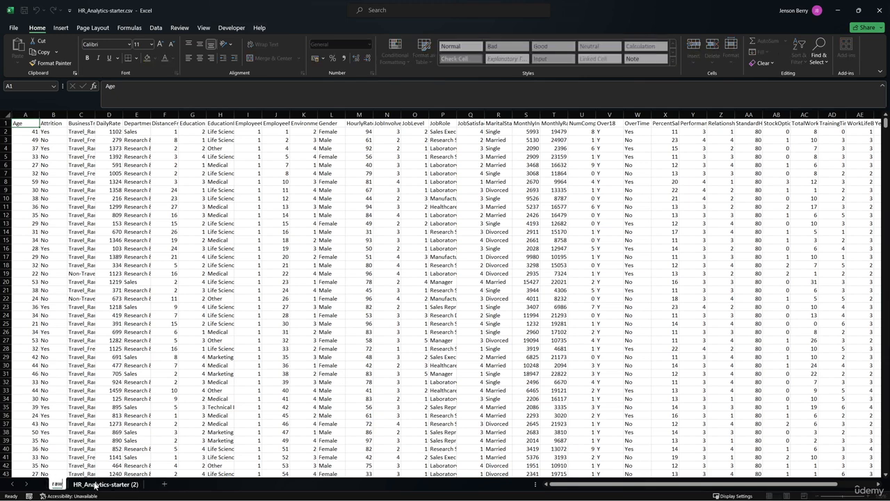
{"action": "type", "text": "_data"}
{"action": "key", "text": "Return"}
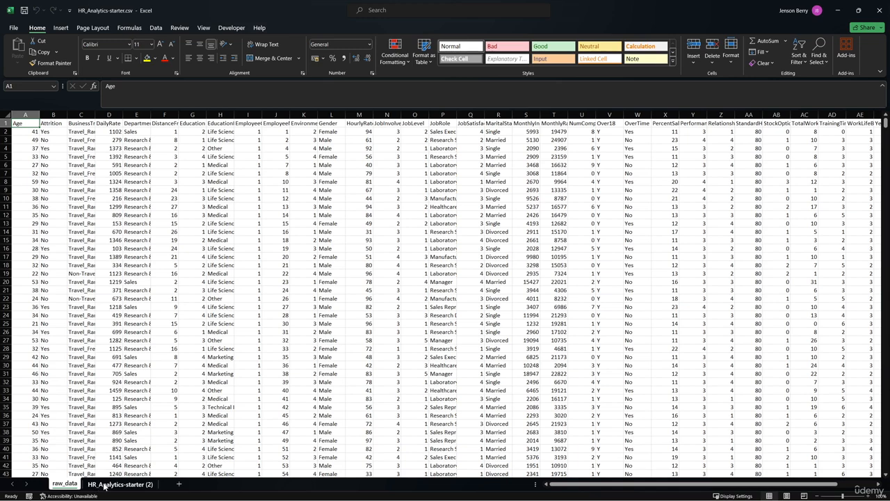
- Rename the copied sheet as working_data and keep it as the active sheet
{"action": "left_click", "coordinate": [104, 486]}
{"action": "double_click", "coordinate": [104, 487]}
{"action": "type", "text": "working_data"}
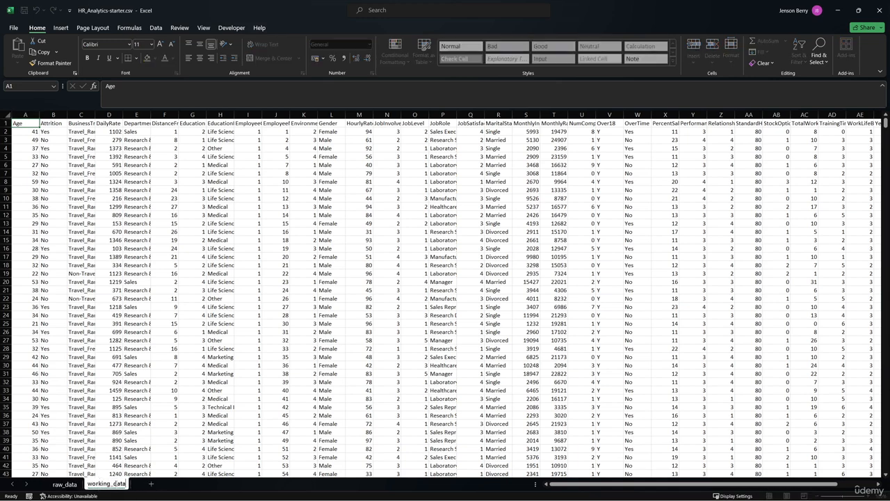
{"action": "key", "text": "Return"}
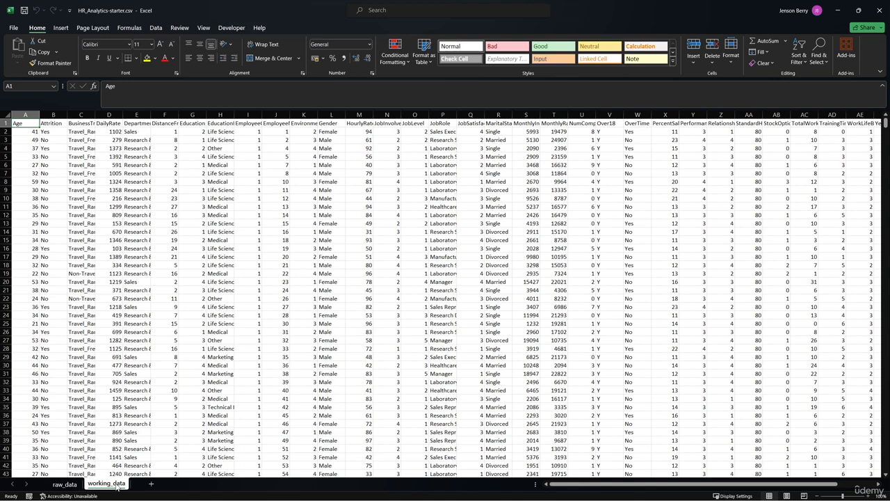
{"action": "left_click", "coordinate": [65, 484]}
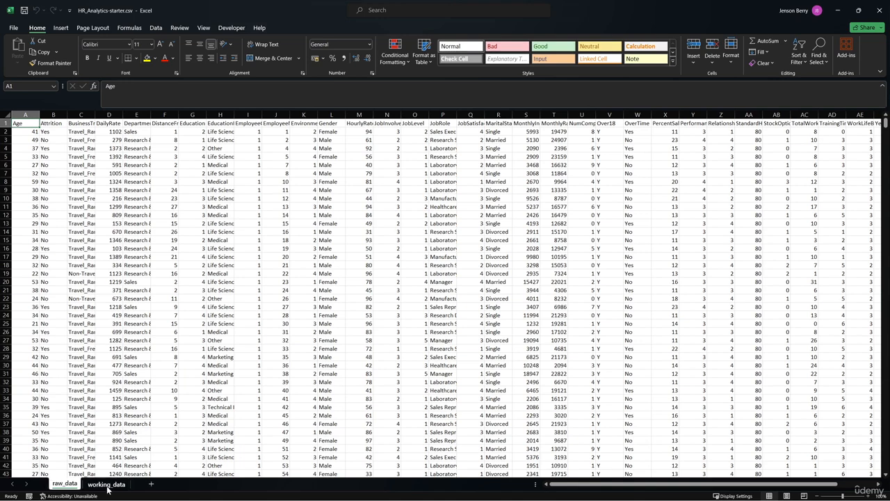
{"action": "left_click", "coordinate": [109, 487]}
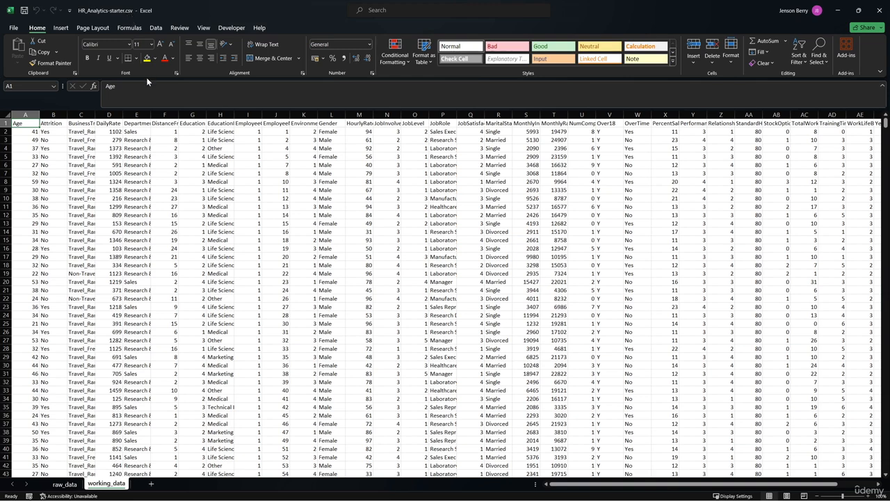
- Save the workbook as HR_Analytics-starter.xlsx in Excel Workbook format in the 08-Microsoft-Excel-Data-Analysis-Example folder
{"action": "left_click", "coordinate": [14, 28]}
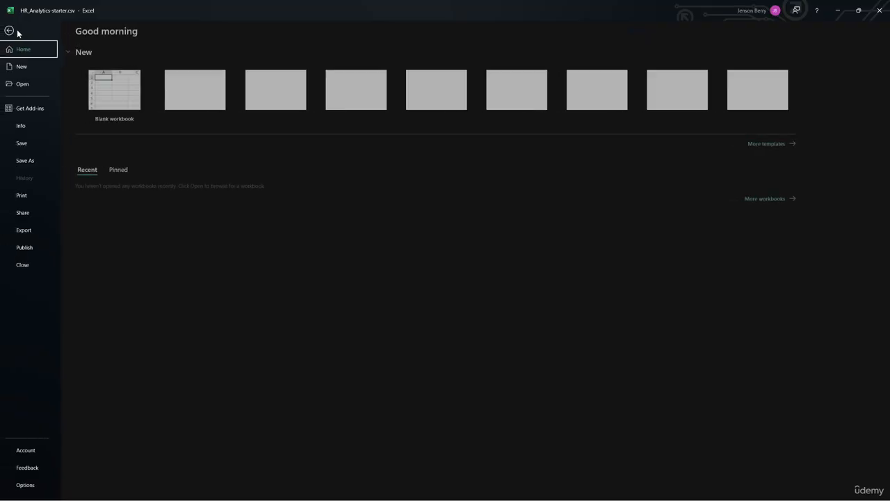
{"action": "left_click", "coordinate": [26, 160]}
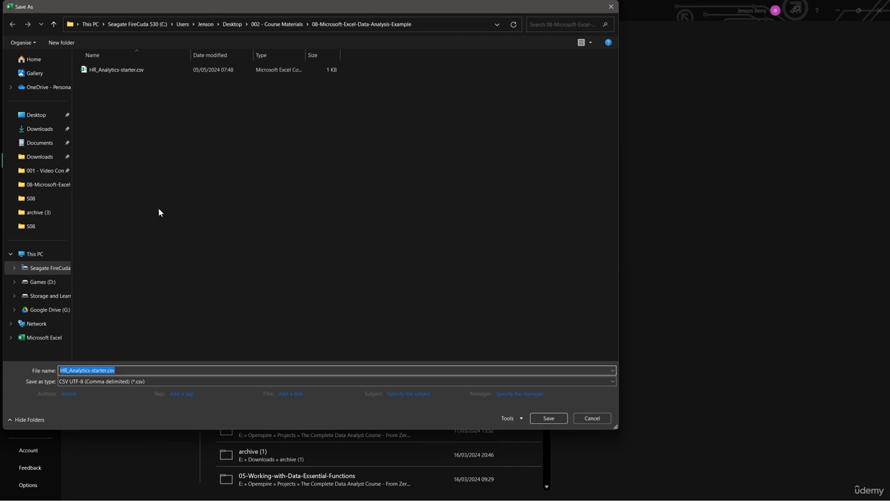
{"action": "left_click", "coordinate": [120, 380]}
{"action": "left_click", "coordinate": [112, 179]}
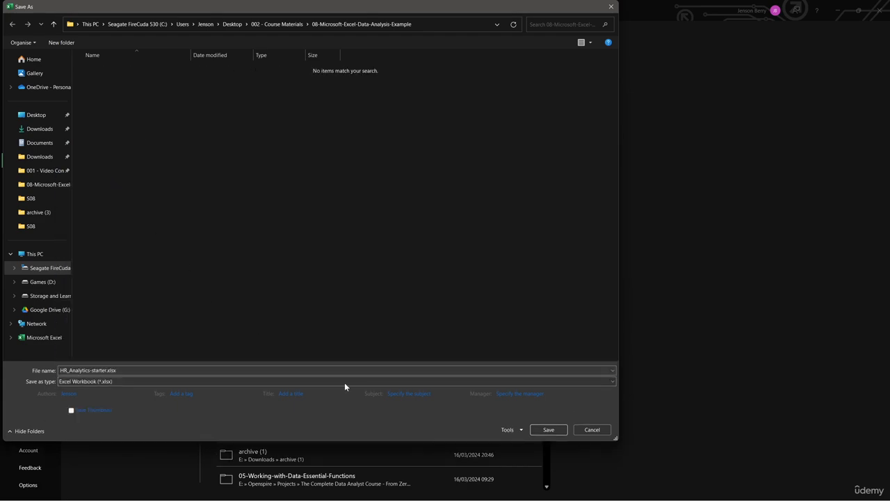
{"action": "left_click", "coordinate": [537, 429]}
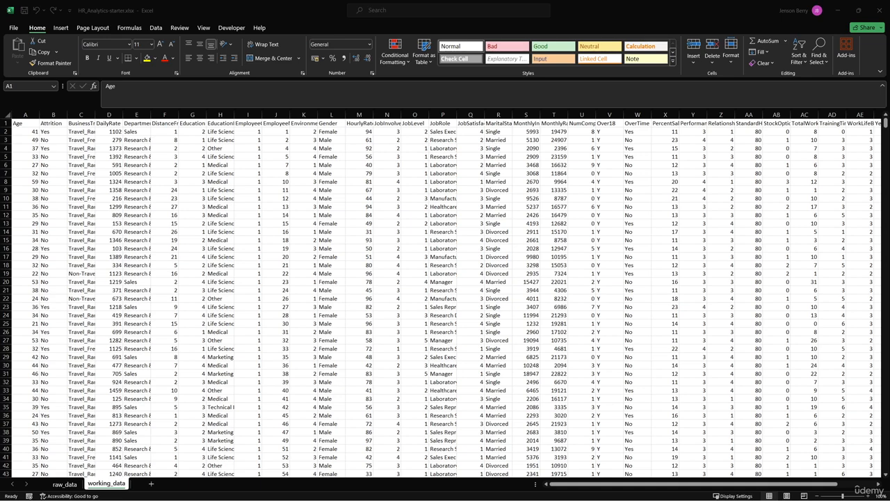
- Examine the column headers of working_data, including Age, Attrition, JobLevel and JobSatisfaction, and the numeric codes in the Education column
{"action": "left_click", "coordinate": [30, 127]}
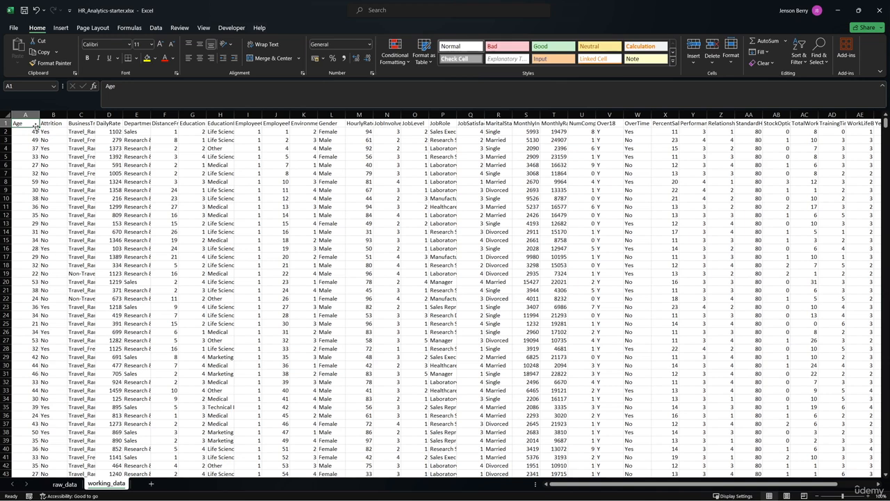
{"action": "left_click", "coordinate": [62, 124]}
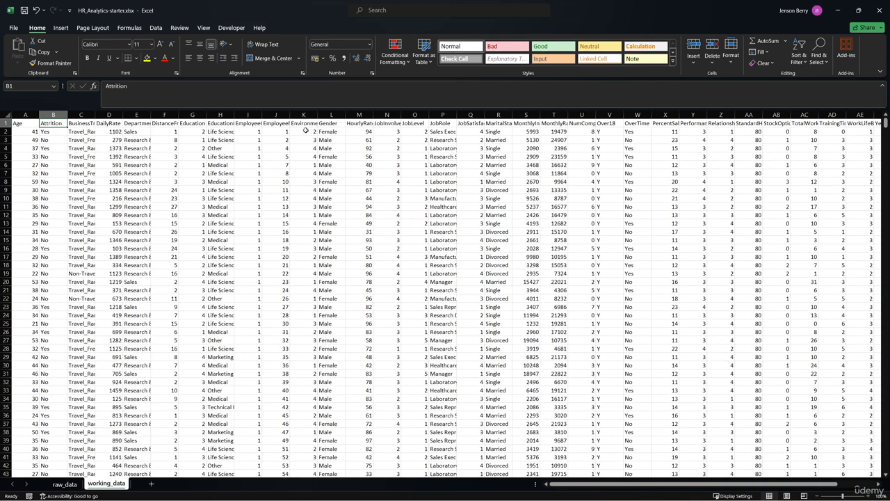
{"action": "left_click", "coordinate": [197, 133]}
{"action": "left_click", "coordinate": [197, 141]}
{"action": "left_click", "coordinate": [196, 154]}
{"action": "left_click", "coordinate": [196, 171]}
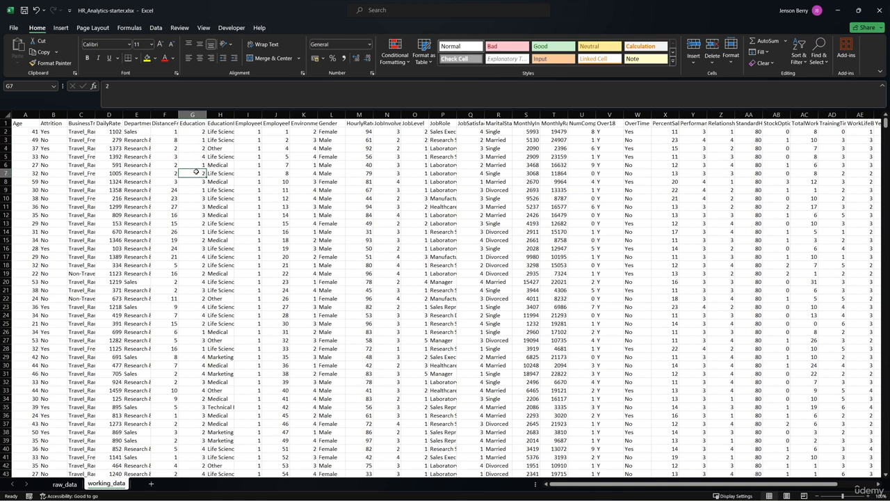
{"action": "left_click", "coordinate": [200, 123]}
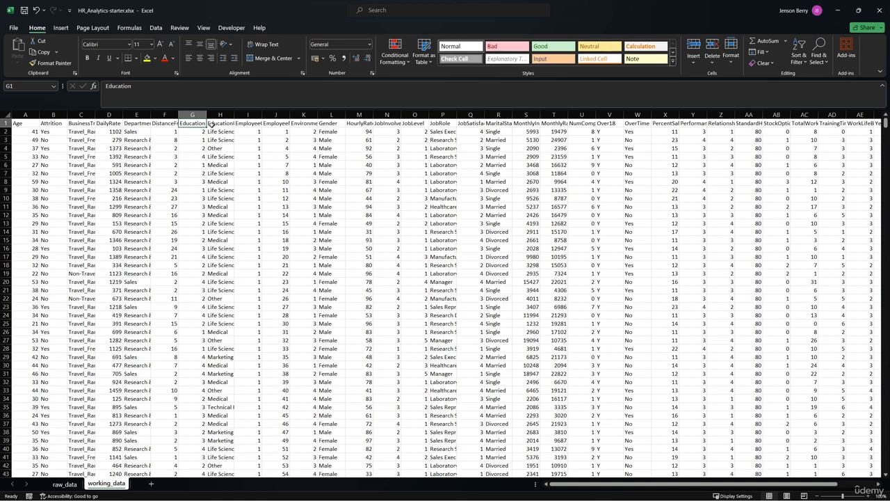
{"action": "left_click", "coordinate": [303, 123]}
{"action": "left_click", "coordinate": [415, 124]}
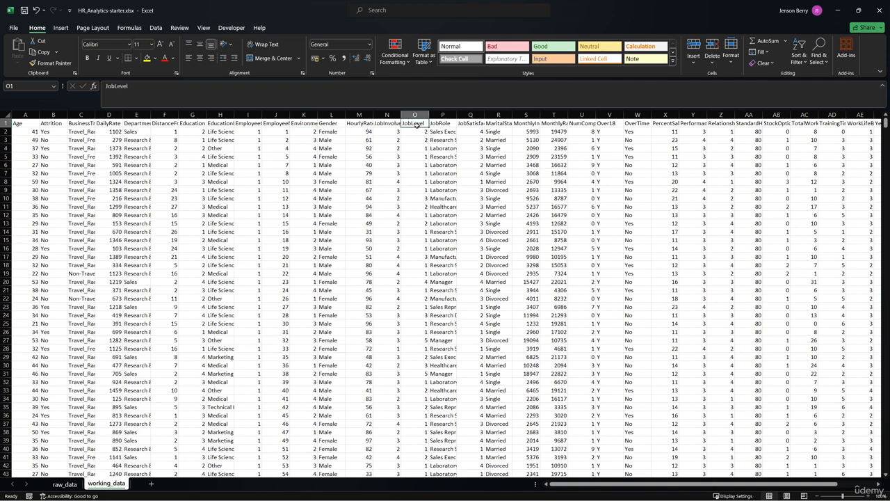
{"action": "left_click", "coordinate": [482, 125]}
{"action": "scroll", "coordinate": [618, 129], "scroll_direction": "right", "scroll_amount": 2}
{"action": "scroll", "coordinate": [611, 129], "scroll_direction": "left", "scroll_amount": 2}
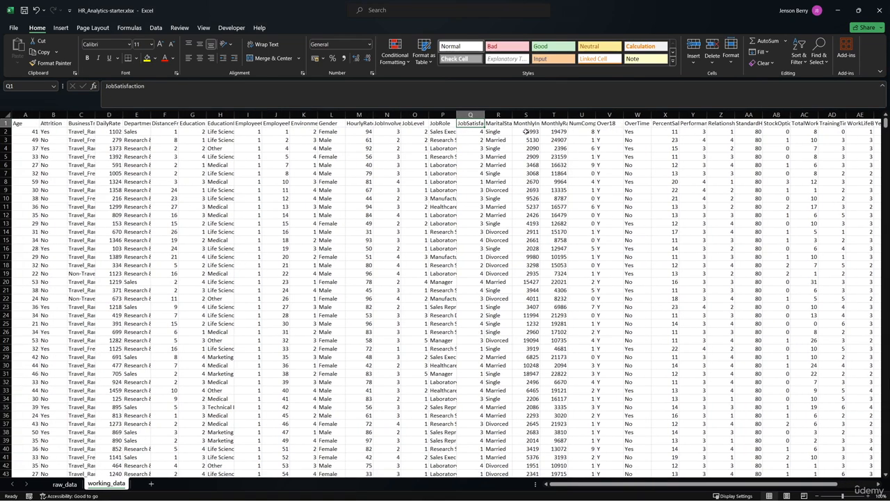
{"action": "left_click", "coordinate": [198, 124]}
{"action": "left_click", "coordinate": [199, 131]}
{"action": "left_click", "coordinate": [199, 141]}
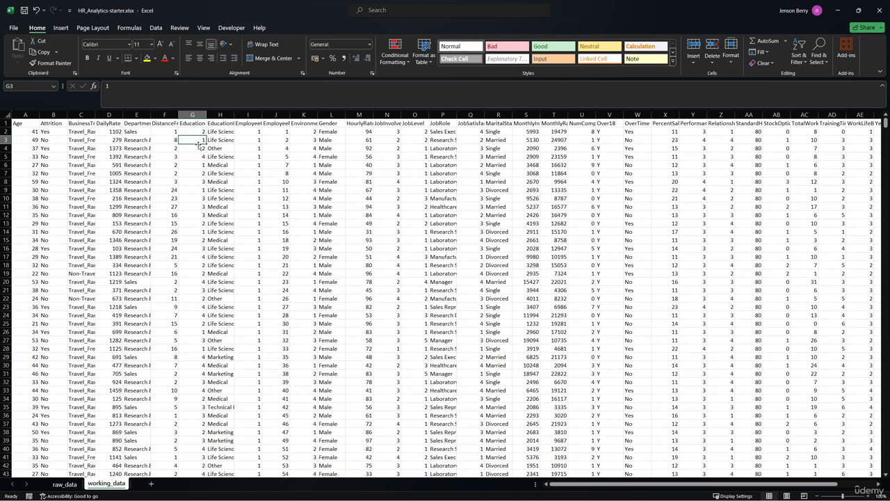
{"action": "left_click", "coordinate": [199, 149]}
{"action": "left_click", "coordinate": [199, 162]}
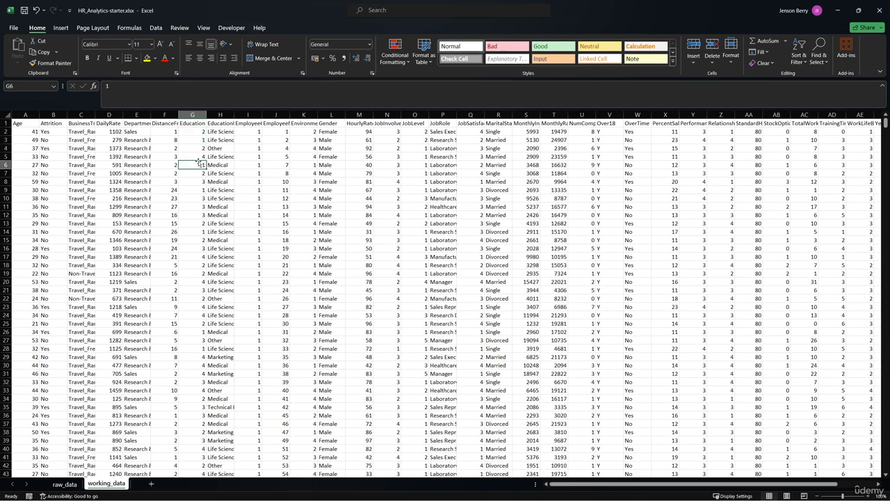
- Examine the MonthlyIncome and MonthlyRate headers and the headers from TotalWorkingYears to YearsWithCurrManager in working_data
{"action": "left_click", "coordinate": [518, 124]}
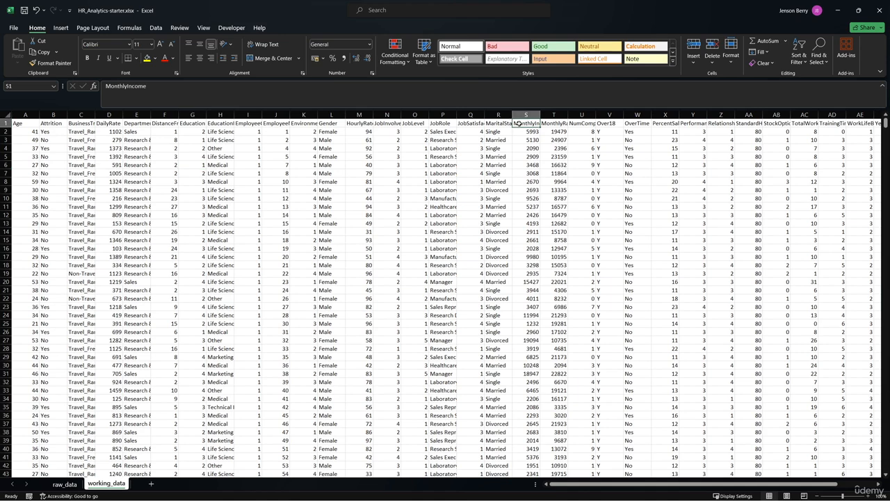
{"action": "left_click", "coordinate": [558, 123]}
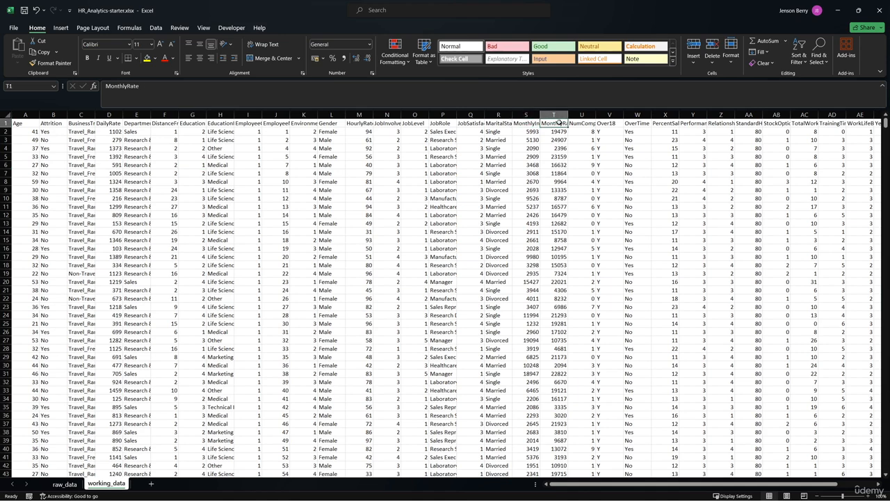
{"action": "left_click", "coordinate": [526, 123]}
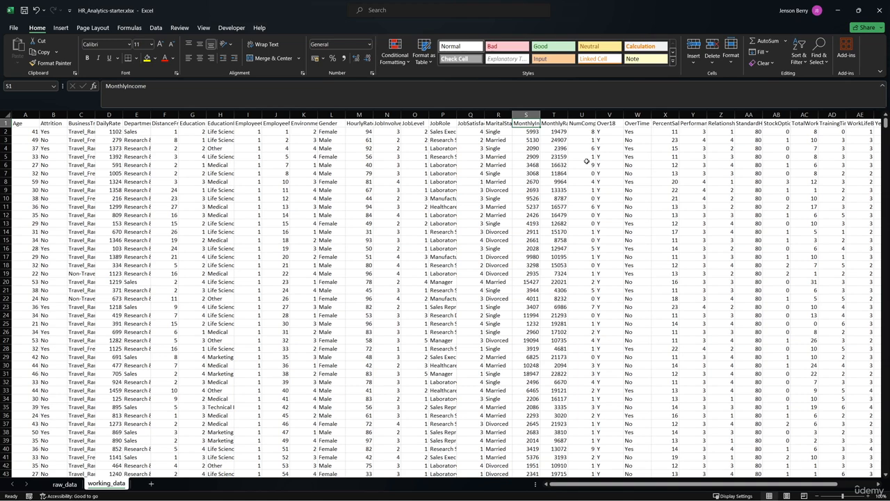
{"action": "left_click", "coordinate": [556, 123]}
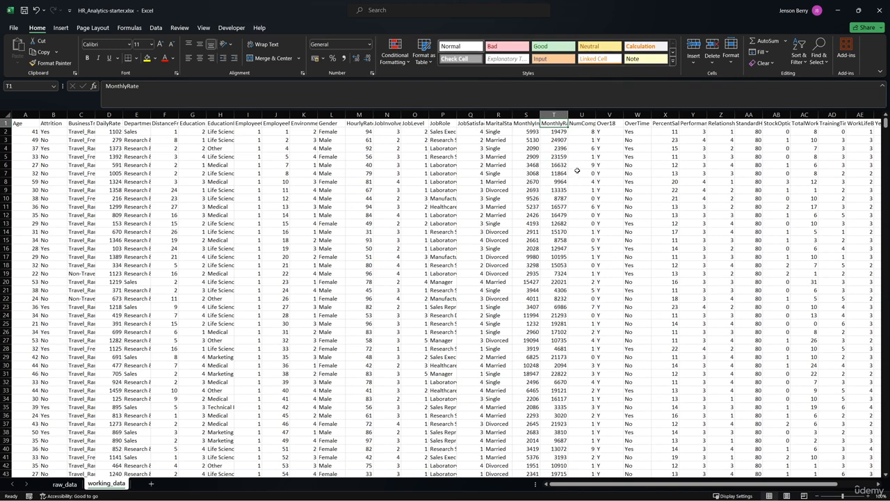
{"action": "left_click_drag", "start_coordinate": [530, 124], "coordinate": [549, 123]}
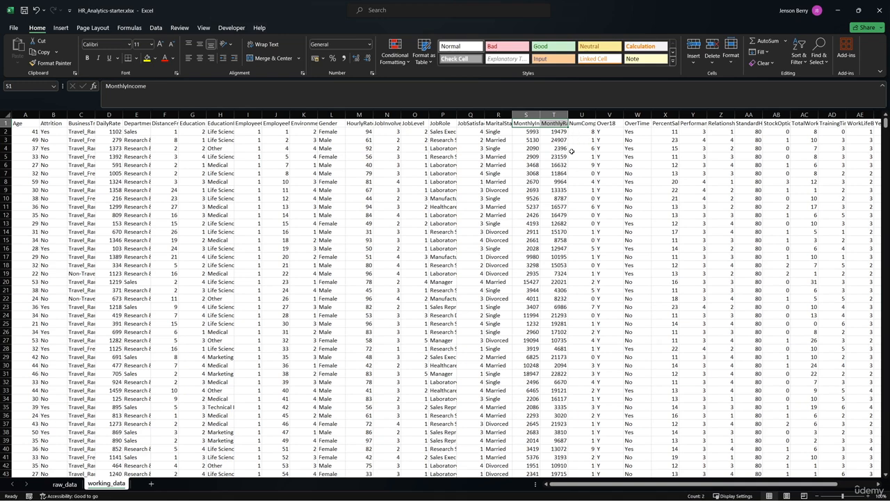
{"action": "left_click", "coordinate": [572, 149]}
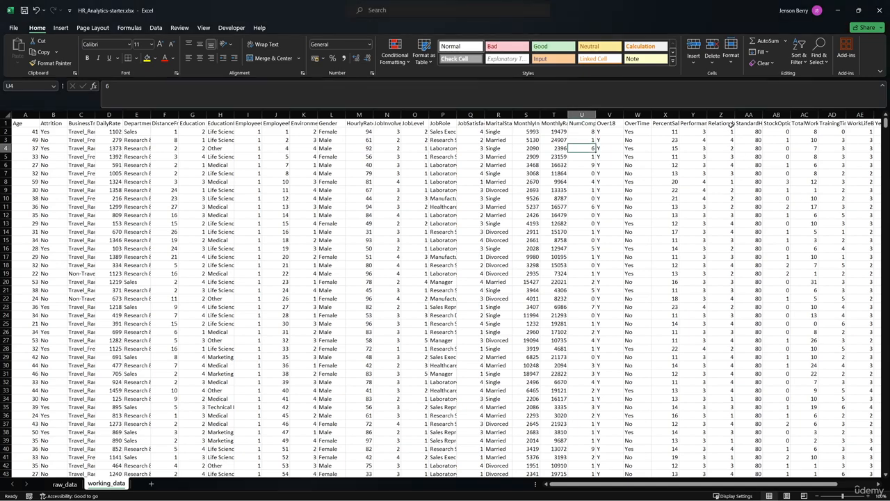
{"action": "scroll", "coordinate": [730, 124], "scroll_direction": "right", "scroll_amount": 3}
{"action": "scroll", "coordinate": [730, 124], "scroll_direction": "right", "scroll_amount": 3}
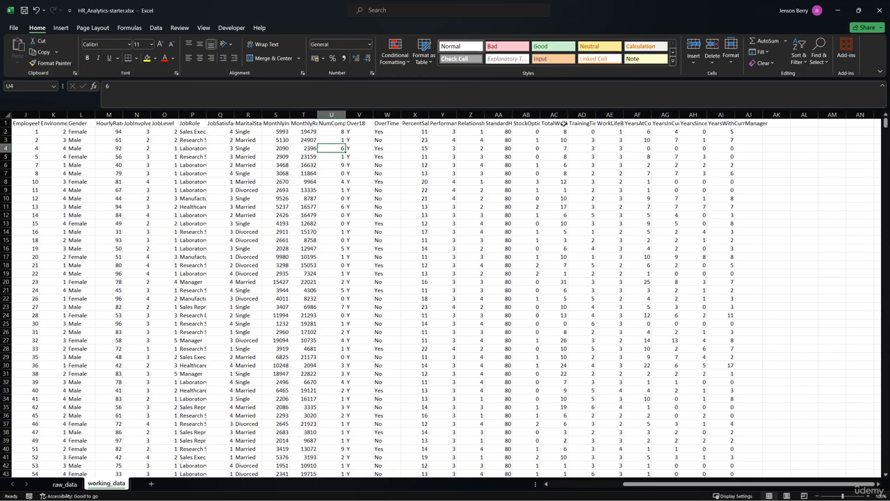
{"action": "left_click_drag", "start_coordinate": [564, 123], "coordinate": [731, 127]}
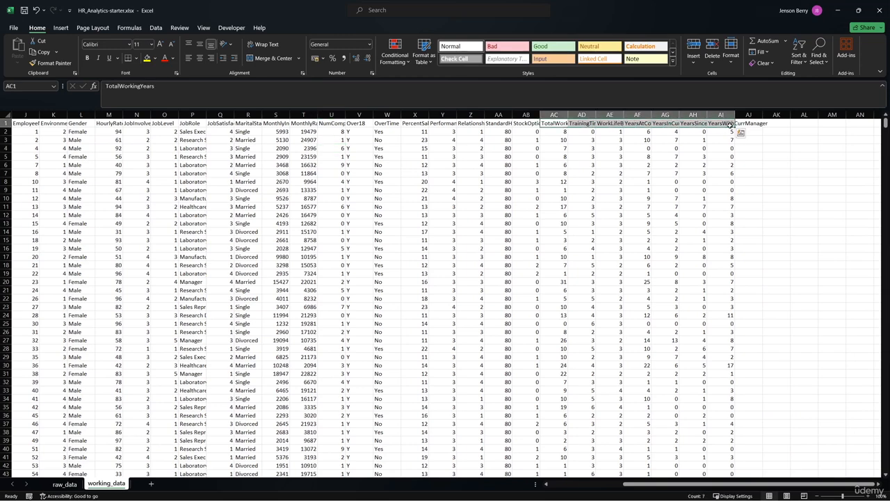
{"action": "left_click", "coordinate": [760, 148]}
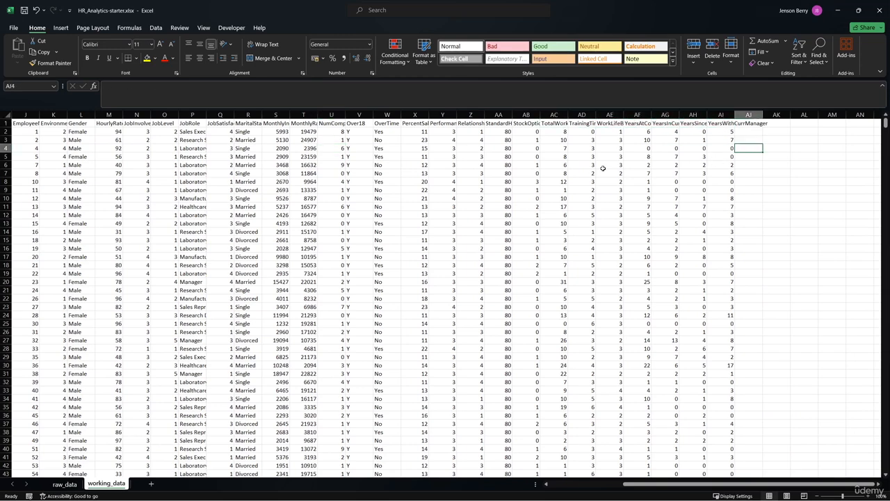
- Examine the first employee records, the header row and the last record of working_data, and return to cell A1
{"action": "scroll", "coordinate": [599, 169], "scroll_direction": "left", "scroll_amount": 3}
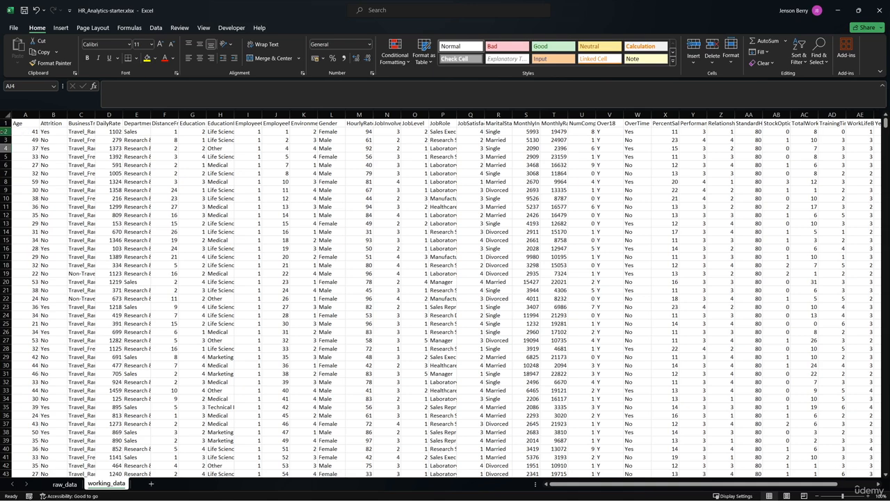
{"action": "left_click", "coordinate": [6, 132]}
{"action": "left_click", "coordinate": [6, 139]}
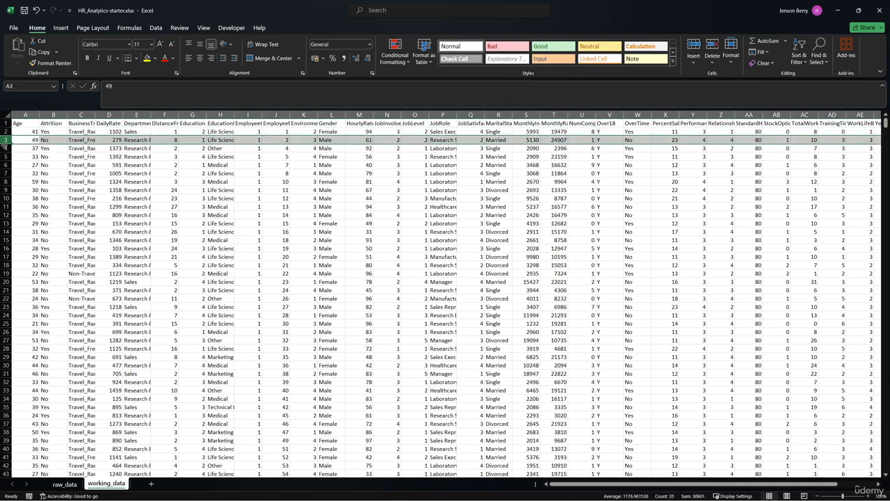
{"action": "left_click", "coordinate": [6, 148]}
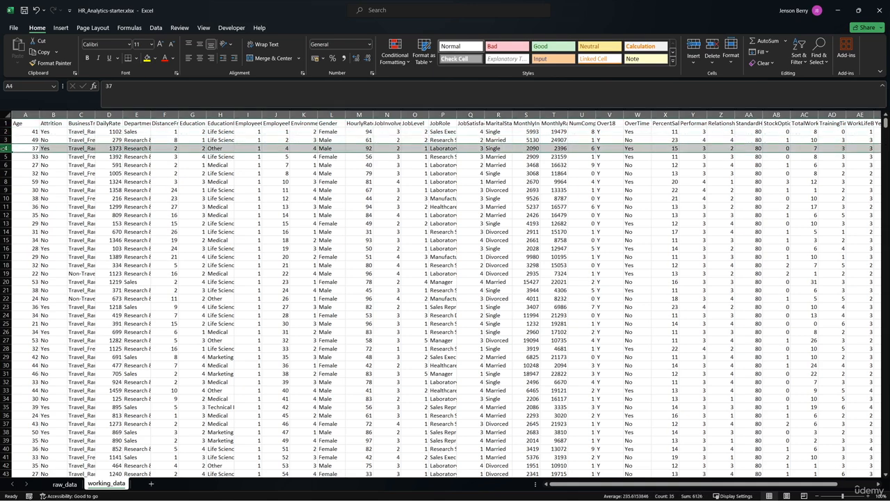
{"action": "left_click", "coordinate": [6, 123]}
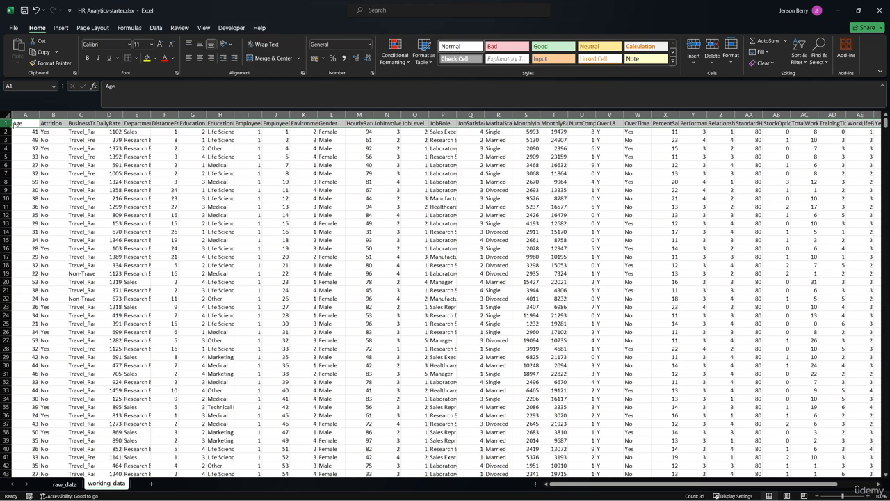
{"action": "key", "text": "ctrl+End"}
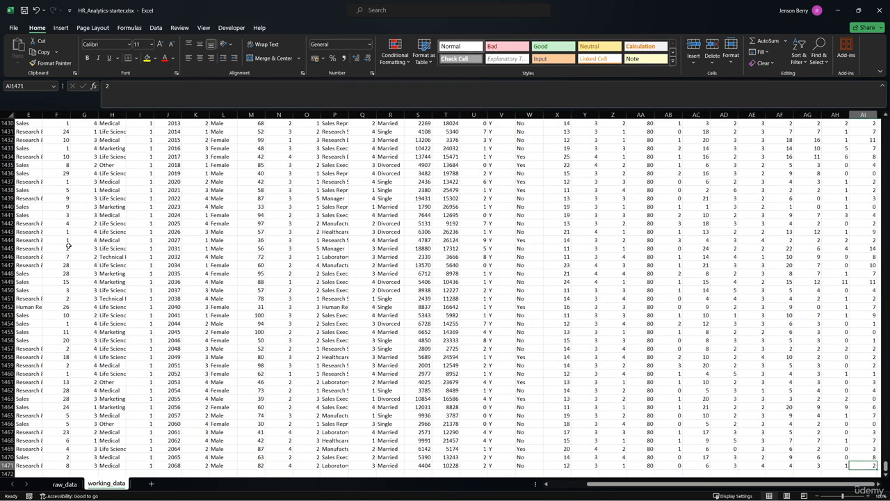
{"action": "left_click", "coordinate": [5, 464]}
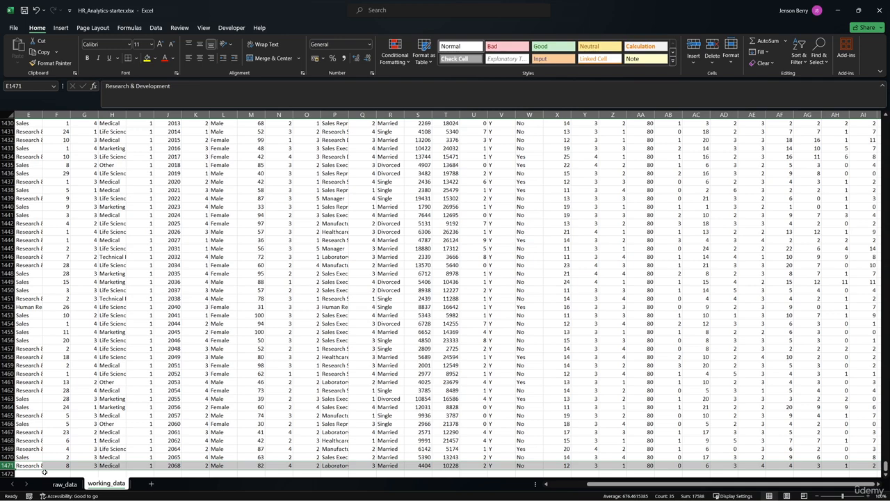
{"action": "key", "text": "ctrl+Home"}
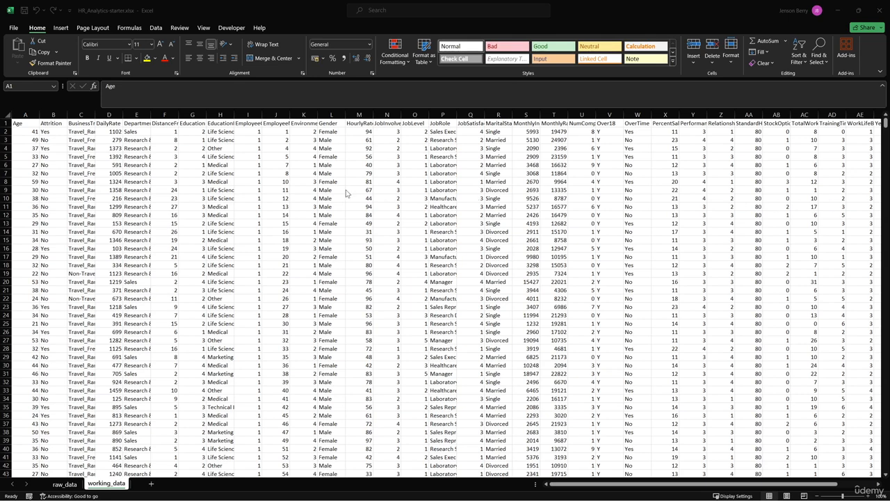
- Run Remove Duplicates on the working_data dataset, comparing all columns and treating the first row as headers
{"action": "left_click", "coordinate": [312, 189]}
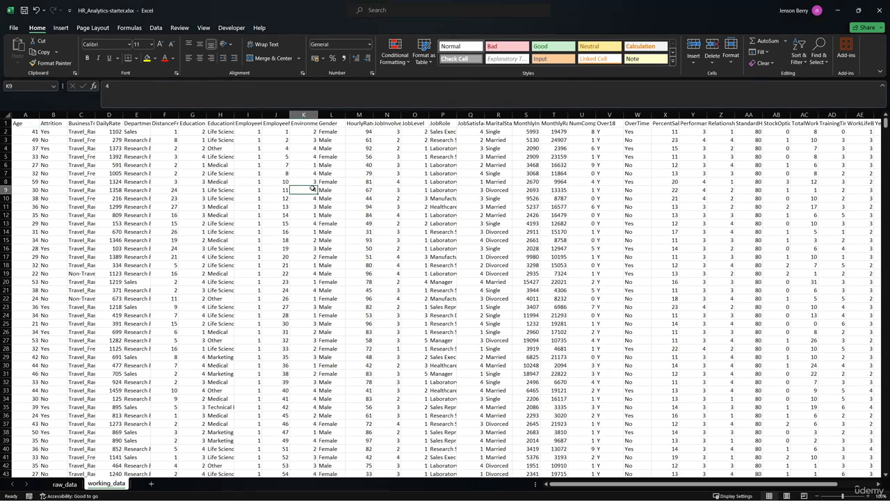
{"action": "left_click", "coordinate": [156, 27]}
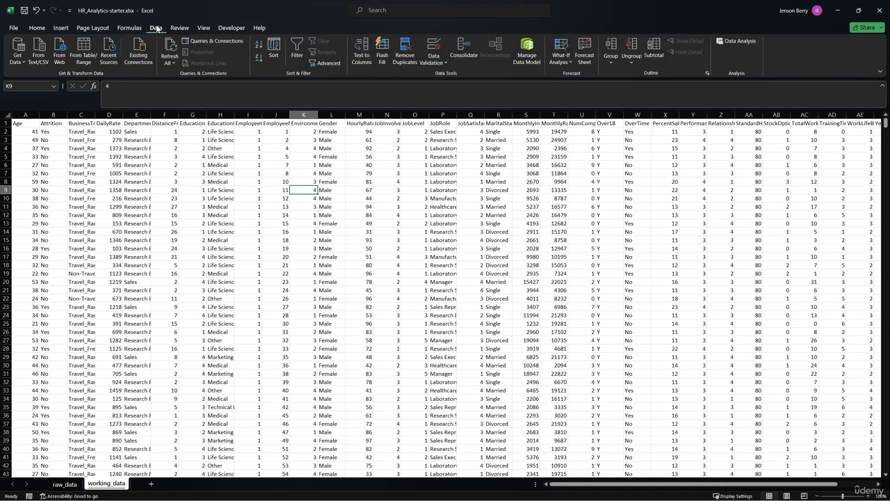
{"action": "left_click", "coordinate": [402, 56]}
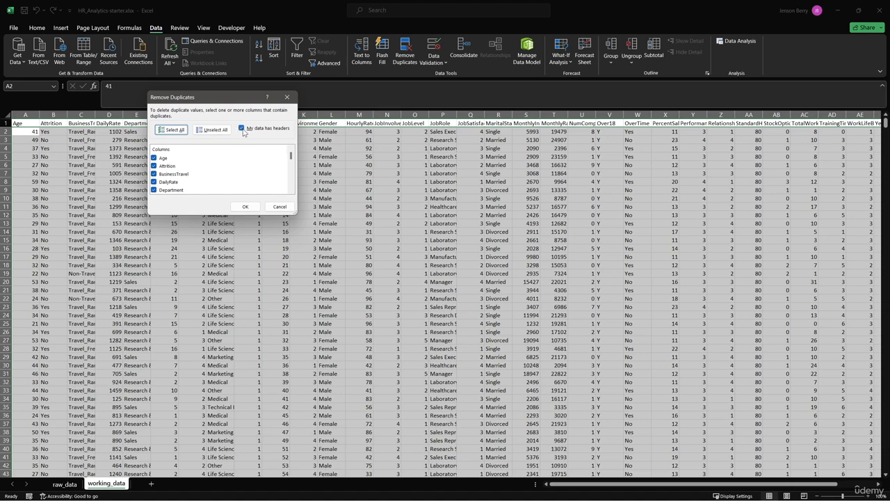
{"action": "scroll", "coordinate": [207, 163], "scroll_direction": "down", "scroll_amount": 10}
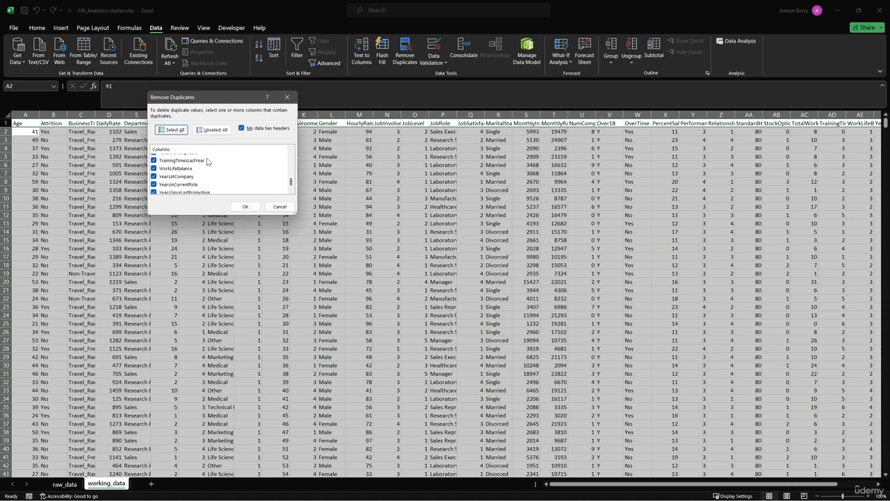
{"action": "left_click", "coordinate": [244, 207]}
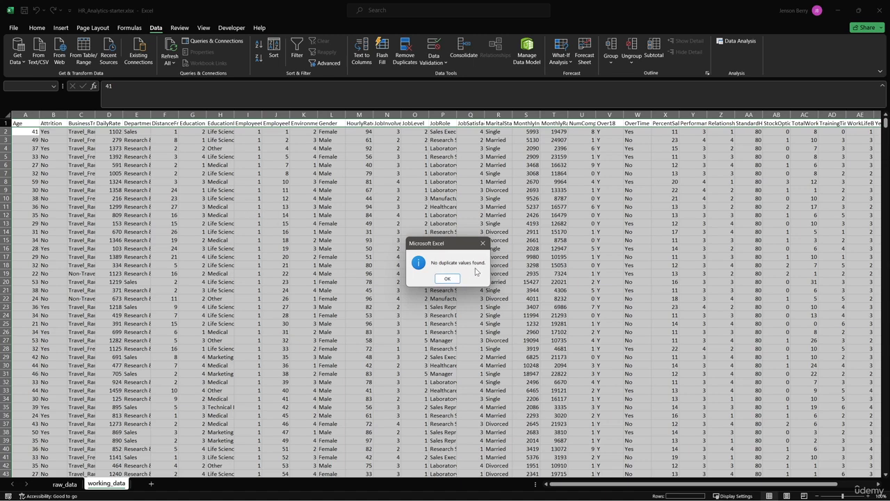
{"action": "left_click", "coordinate": [455, 278]}
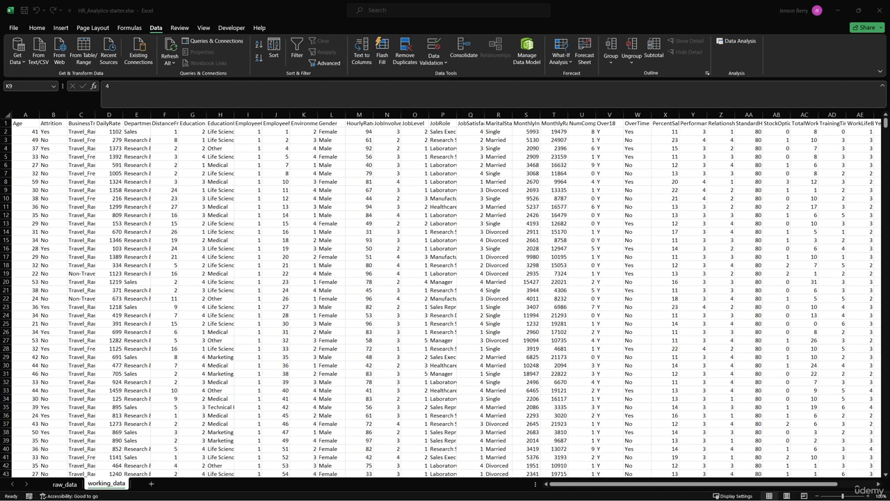
- Add filters to the header row of working_data and check the Age column's filter values for blanks
{"action": "left_click", "coordinate": [338, 217]}
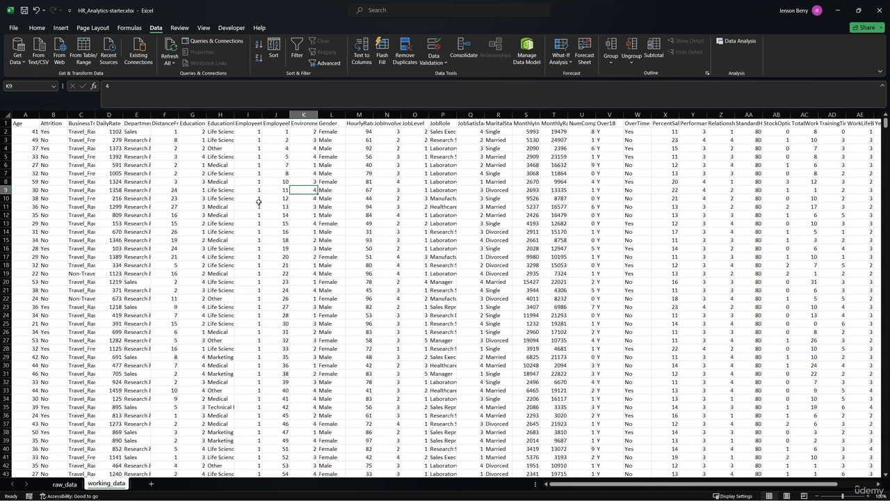
{"action": "key", "text": "ctrl+shift+l"}
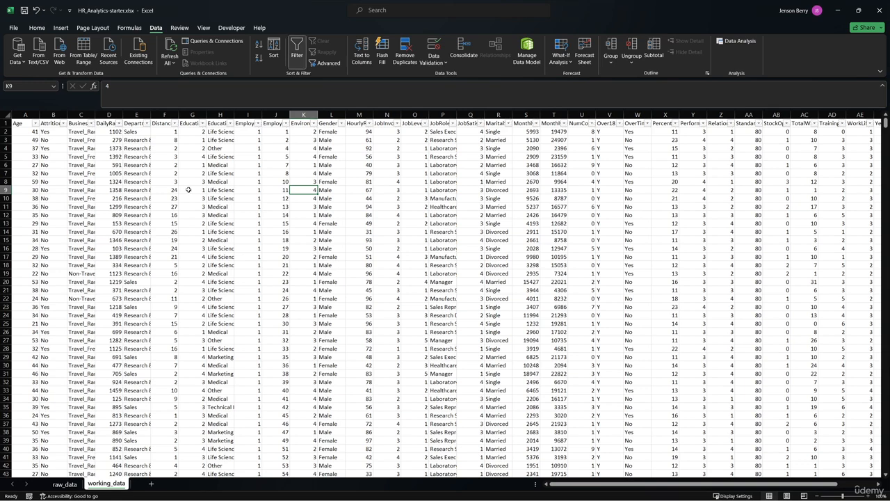
{"action": "left_click", "coordinate": [36, 123]}
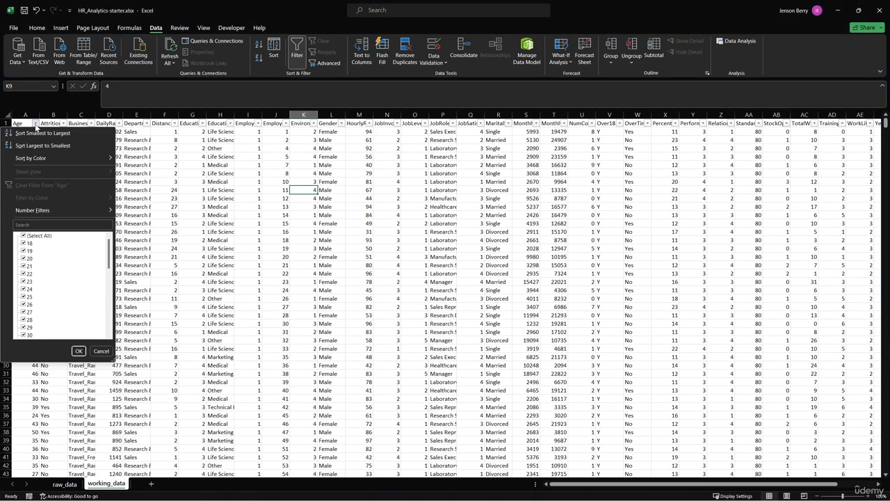
{"action": "mouse_move", "coordinate": [109, 249]}
{"action": "left_mouse_down"}
{"action": "mouse_move", "coordinate": [104, 337]}
{"action": "mouse_move", "coordinate": [122, 238]}
{"action": "left_mouse_up"}
{"action": "scroll", "coordinate": [31, 248], "scroll_direction": "down", "scroll_amount": 10}
{"action": "left_click", "coordinate": [99, 352]}
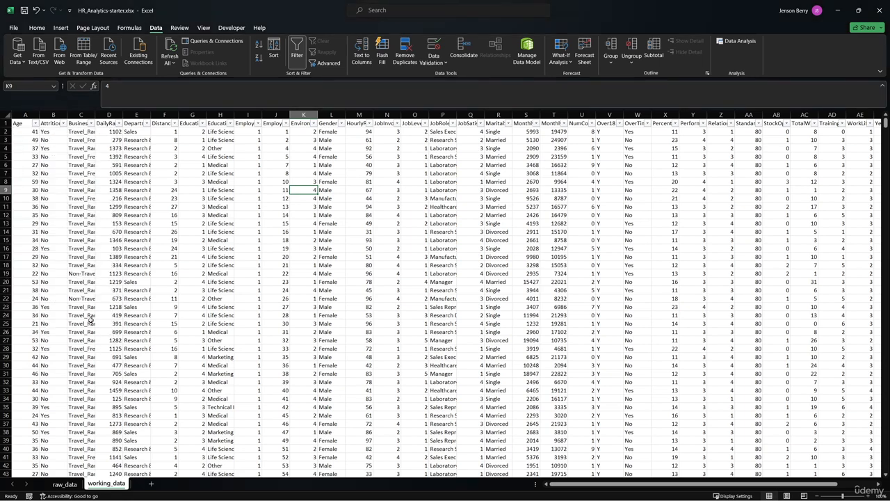
- Clear the age in cell A10 and check the Age column's filter values for a blank entry
{"action": "left_click", "coordinate": [33, 200]}
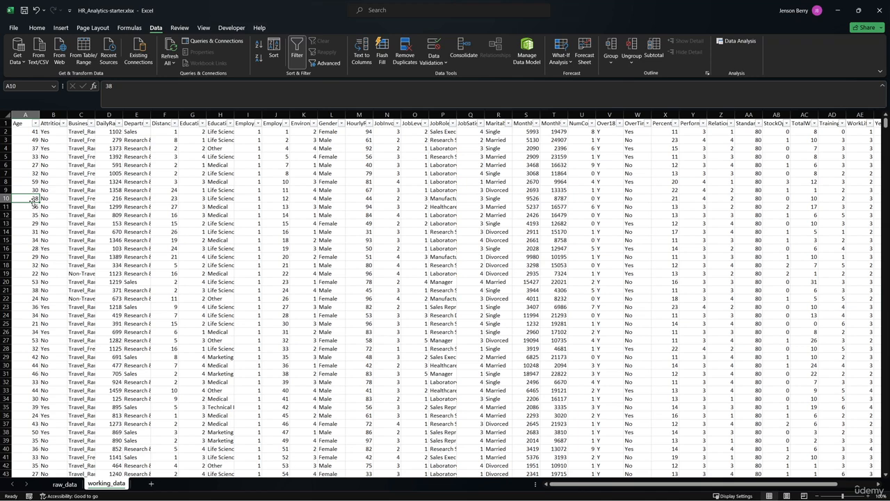
{"action": "left_click", "coordinate": [35, 123]}
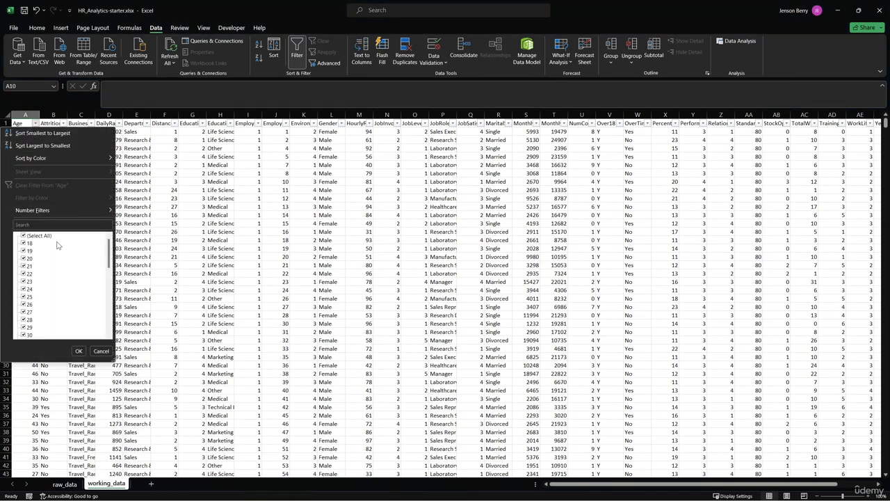
{"action": "scroll", "coordinate": [57, 245], "scroll_direction": "down", "scroll_amount": 10}
{"action": "left_click", "coordinate": [97, 350]}
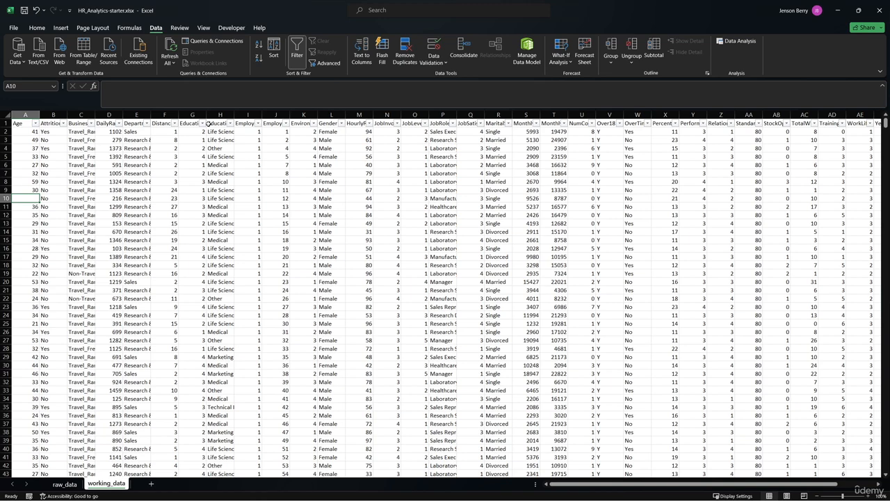
- Review the filter values of the Attrition and DailyRate columns without applying a filter
{"action": "left_click", "coordinate": [91, 123]}
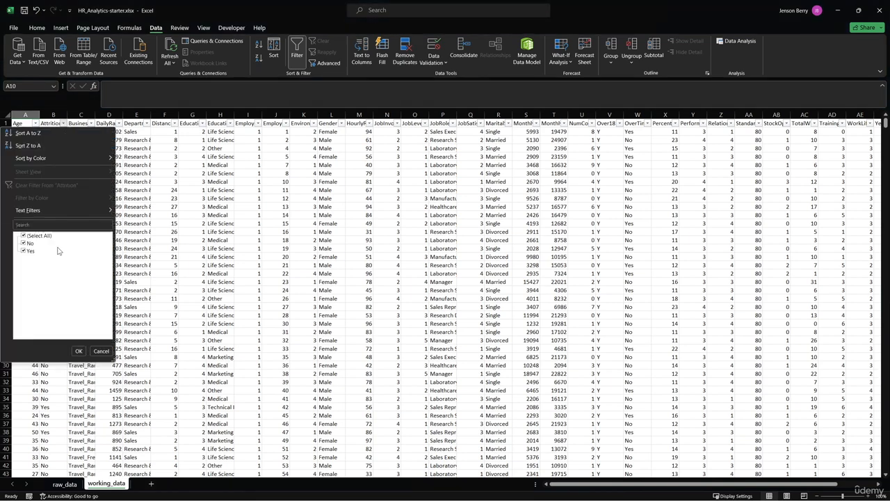
{"action": "left_click", "coordinate": [119, 124]}
{"action": "left_click", "coordinate": [119, 123]}
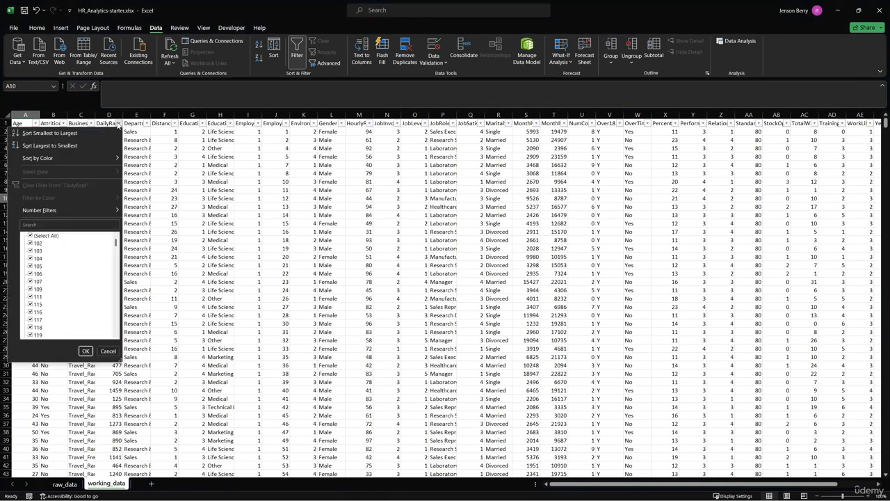
{"action": "left_click", "coordinate": [119, 124]}
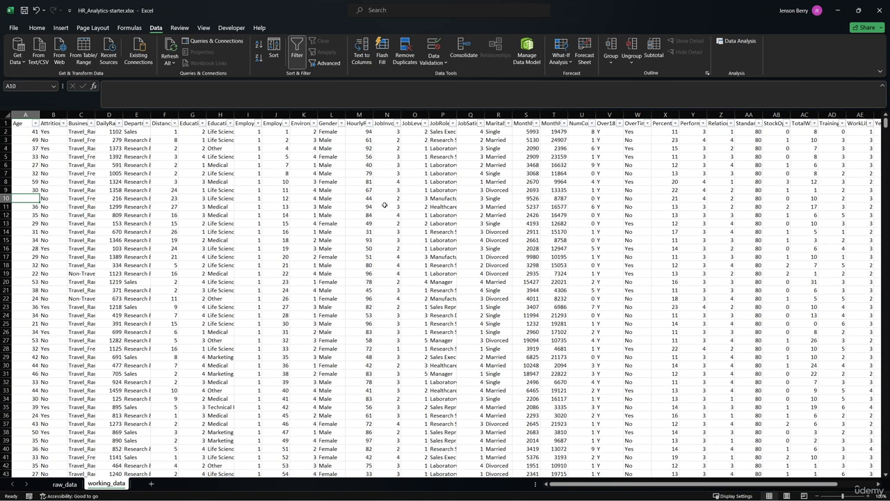
- Clear the BusinessTravel value in cell C5 and select cell B3
{"action": "left_click", "coordinate": [90, 157]}
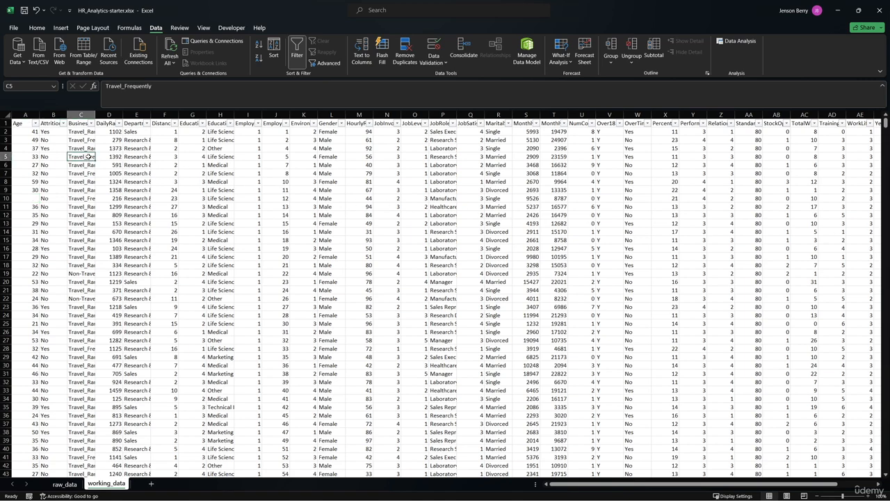
{"action": "key", "text": "Delete"}
{"action": "left_click", "coordinate": [56, 139]}
- Find all blank cells in the working_data sheet using Go To Special with the Blanks option
{"action": "left_click", "coordinate": [39, 28]}
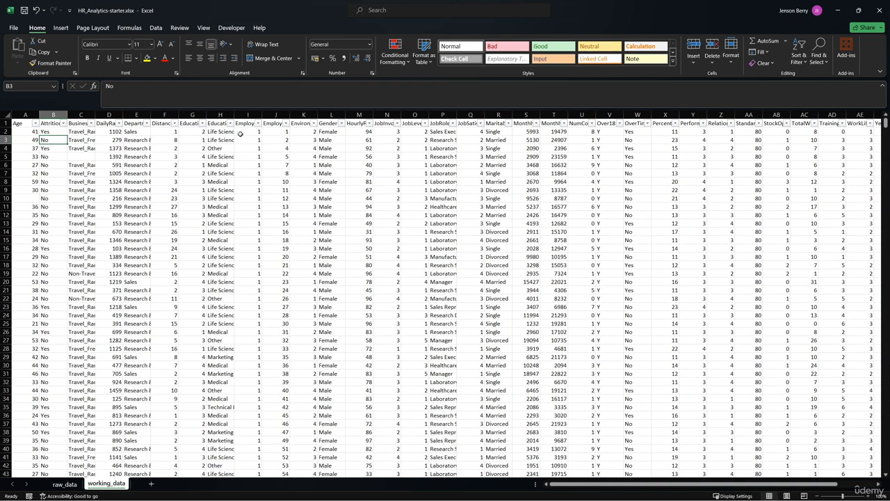
{"action": "left_click", "coordinate": [818, 56]}
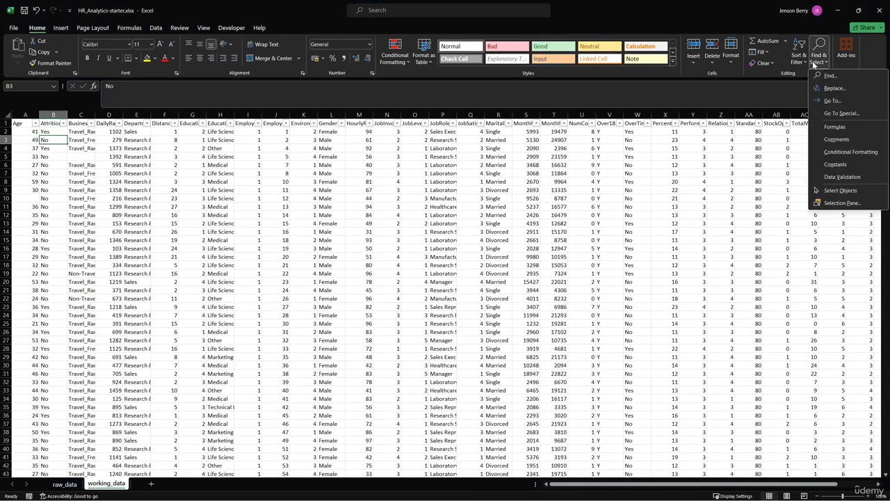
{"action": "left_click", "coordinate": [827, 113]}
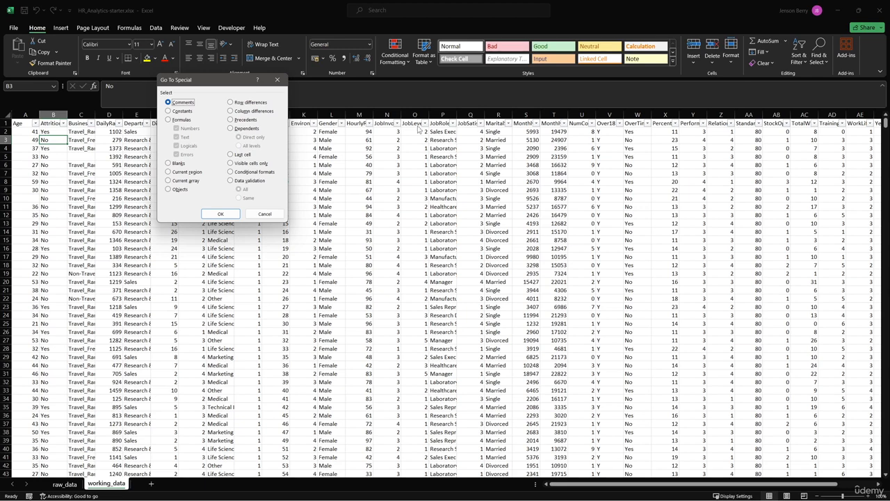
{"action": "left_click", "coordinate": [176, 165]}
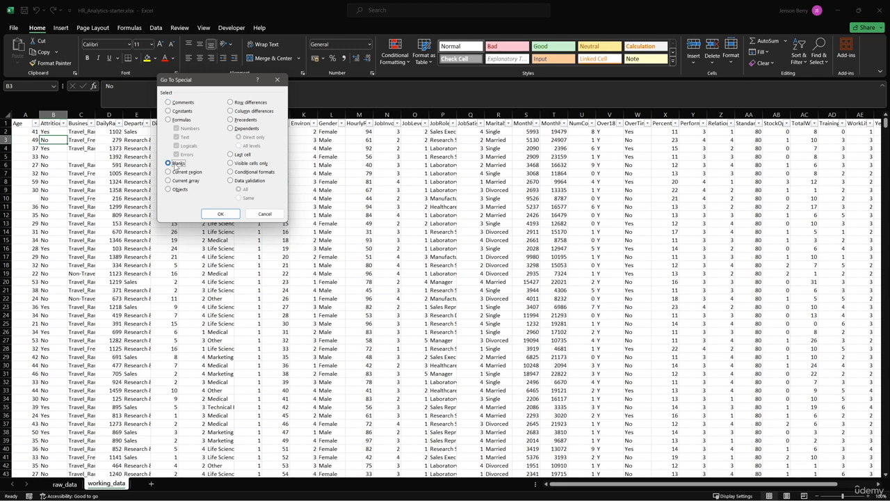
{"action": "left_click", "coordinate": [216, 213]}
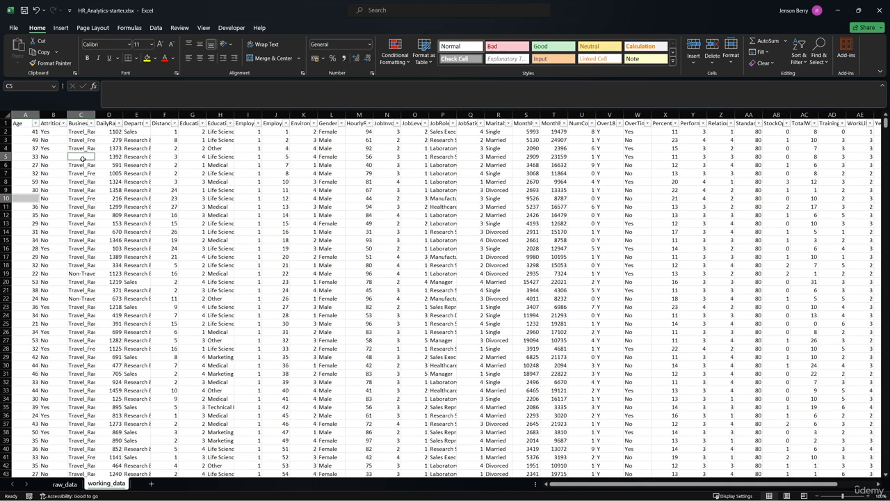
- Undo the clearing of the BusinessTravel value in C5 and the age in A10
{"action": "left_click", "coordinate": [129, 206]}
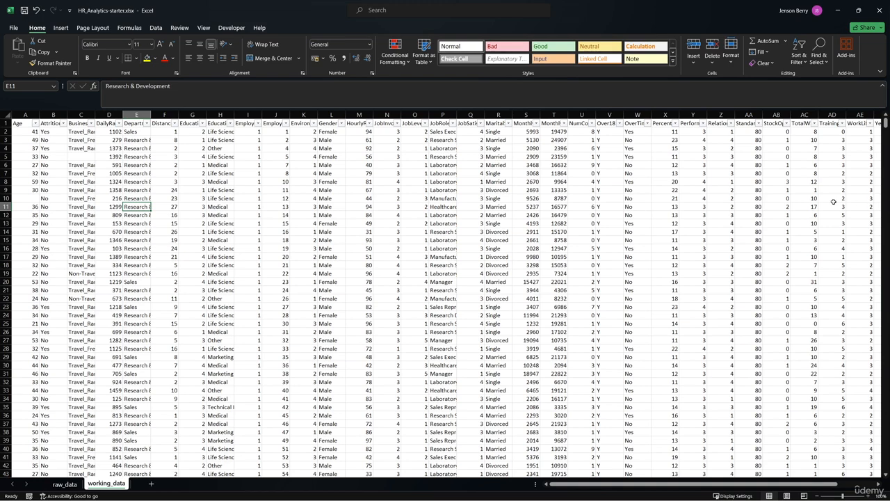
{"action": "left_click", "coordinate": [36, 13]}
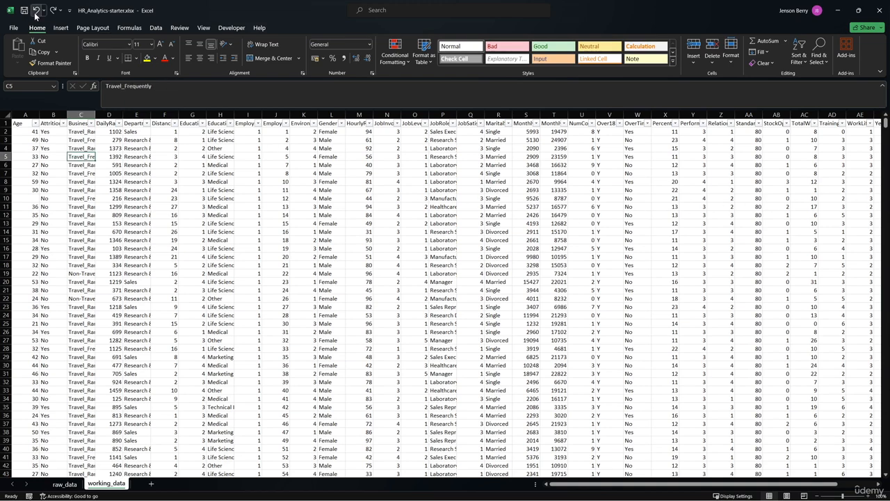
{"action": "left_click", "coordinate": [35, 13]}
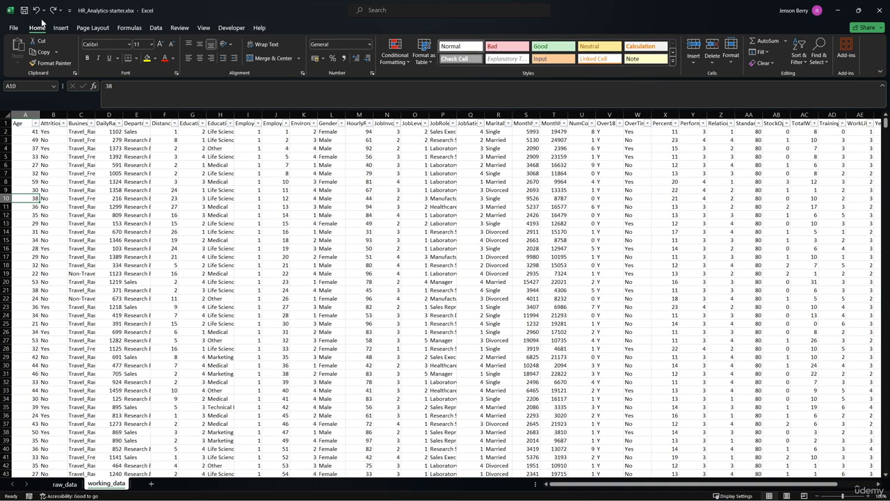
- Recheck the restored working_data sheet for missing values using Go To Special's Blanks option
{"action": "left_click", "coordinate": [525, 165]}
{"action": "left_click", "coordinate": [818, 59]}
{"action": "left_click", "coordinate": [841, 113]}
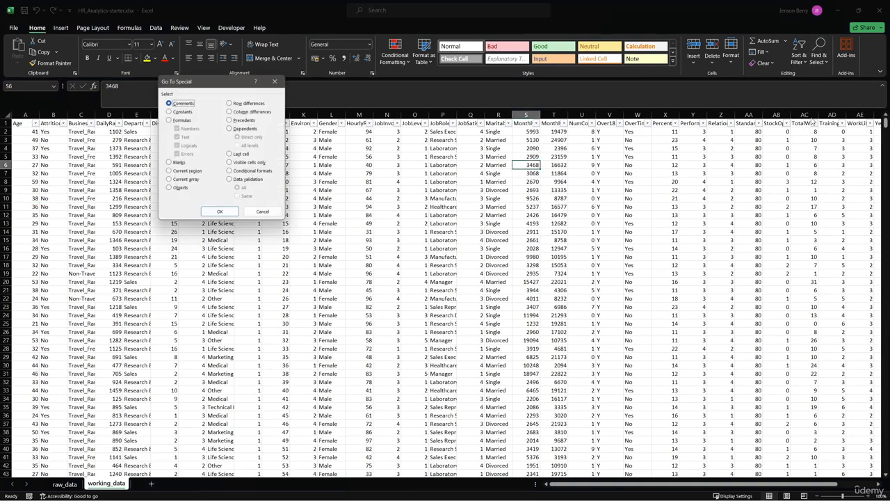
{"action": "left_click", "coordinate": [167, 164]}
{"action": "left_click", "coordinate": [215, 213]}
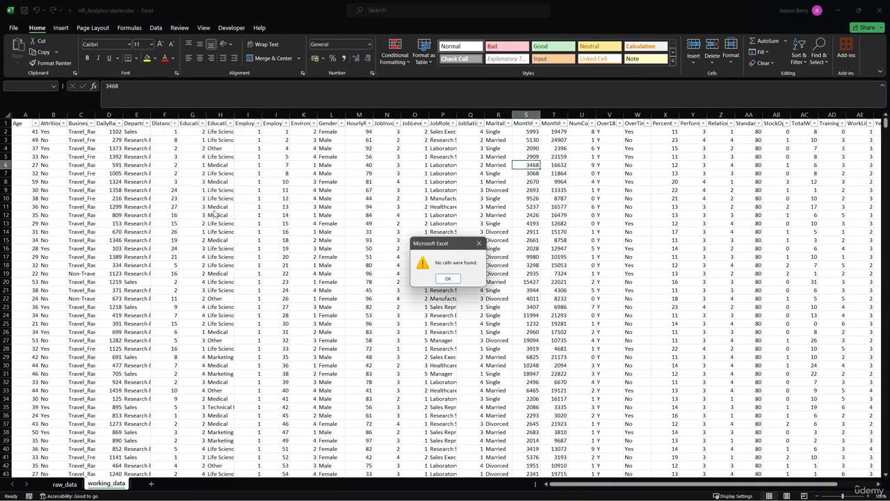
{"action": "left_click", "coordinate": [448, 279]}
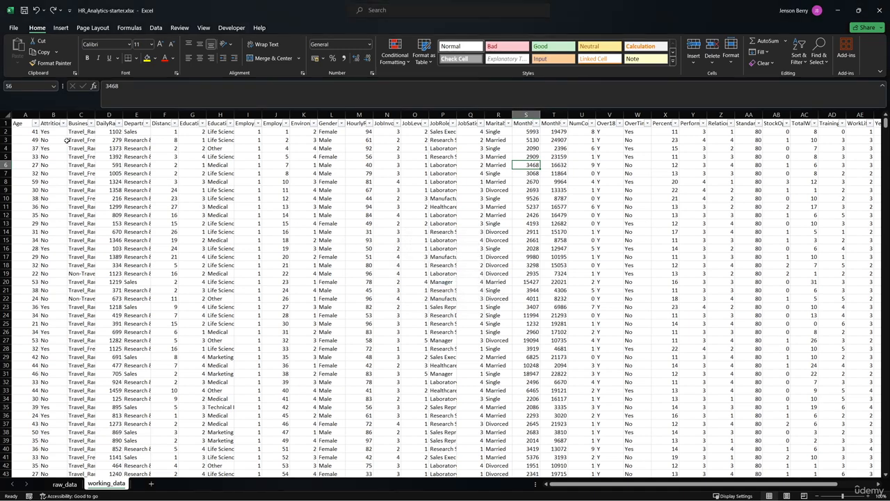
- Examine the column headers in working_data and raw_data to judge which fields the analysis needs
{"action": "left_click", "coordinate": [22, 123]}
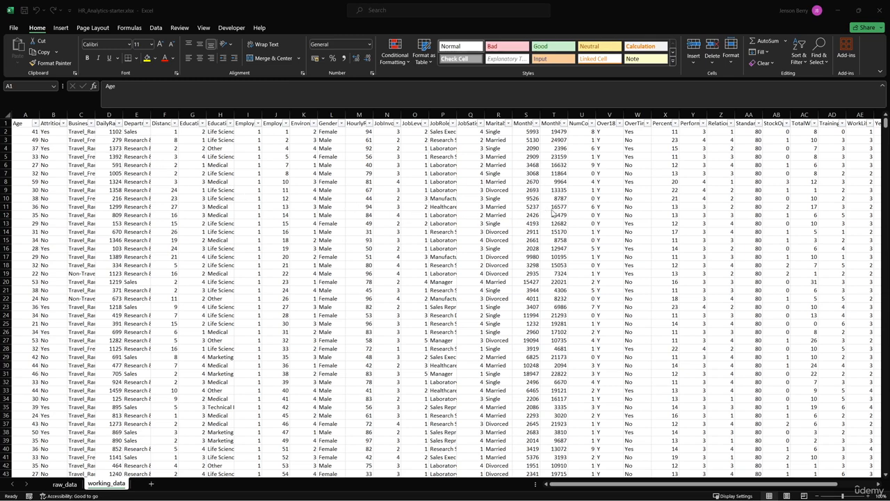
{"action": "left_click", "coordinate": [748, 123]}
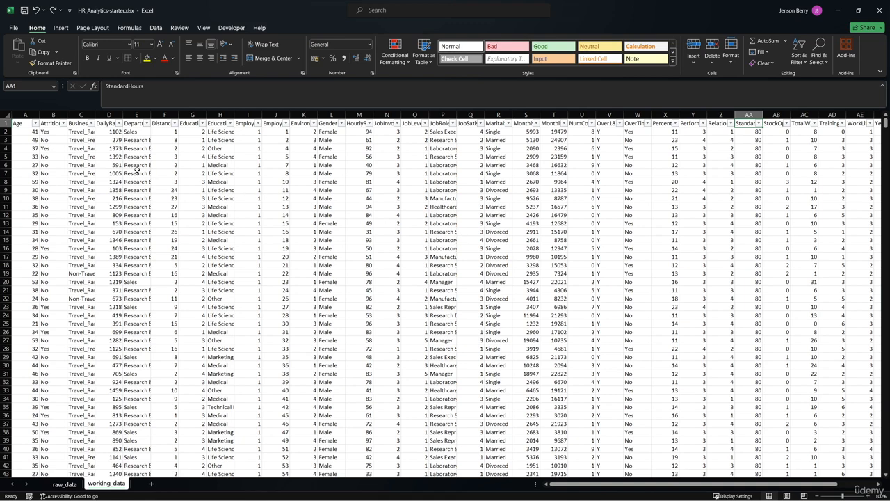
{"action": "left_click", "coordinate": [20, 123]}
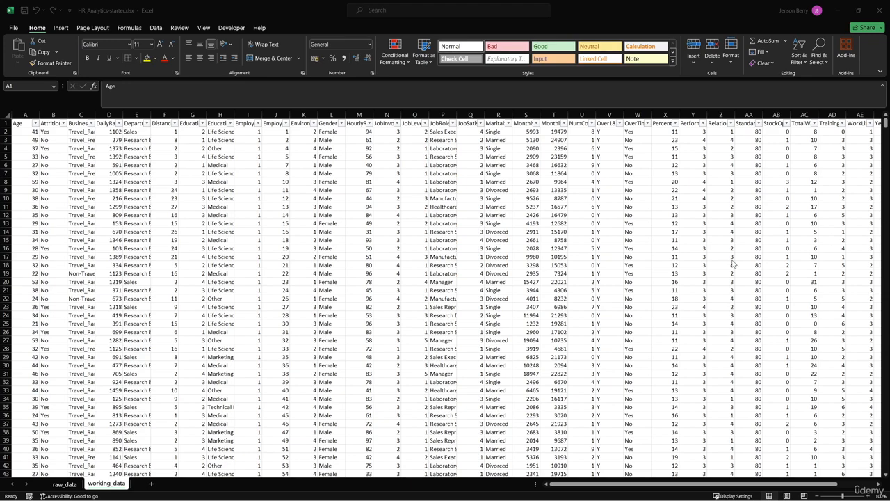
{"action": "left_click", "coordinate": [76, 484]}
{"action": "left_click", "coordinate": [75, 485]}
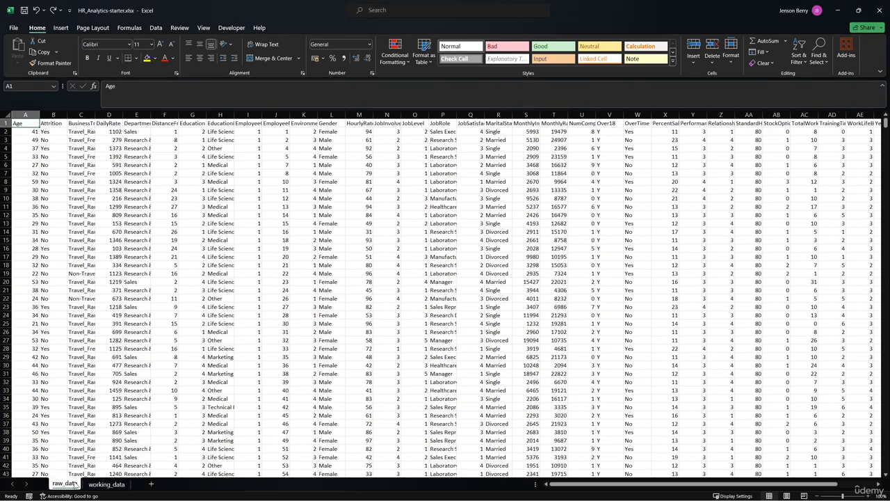
{"action": "left_click", "coordinate": [450, 123]}
{"action": "scroll", "coordinate": [604, 137], "scroll_direction": "right", "scroll_amount": 5}
{"action": "scroll", "coordinate": [507, 136], "scroll_direction": "left", "scroll_amount": 5}
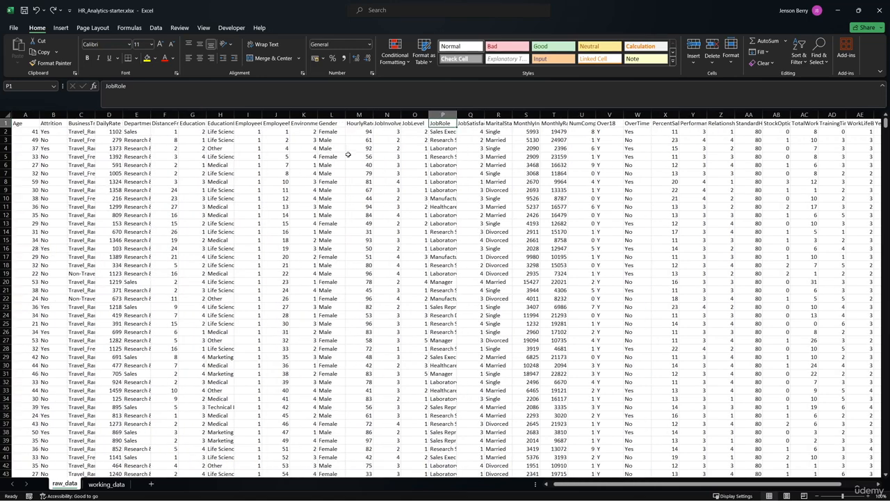
- Delete columns C, D, I, M, N, U, V, W, Z, AB, AC, AG, AH and AI from working_data
{"action": "left_click", "coordinate": [104, 484]}
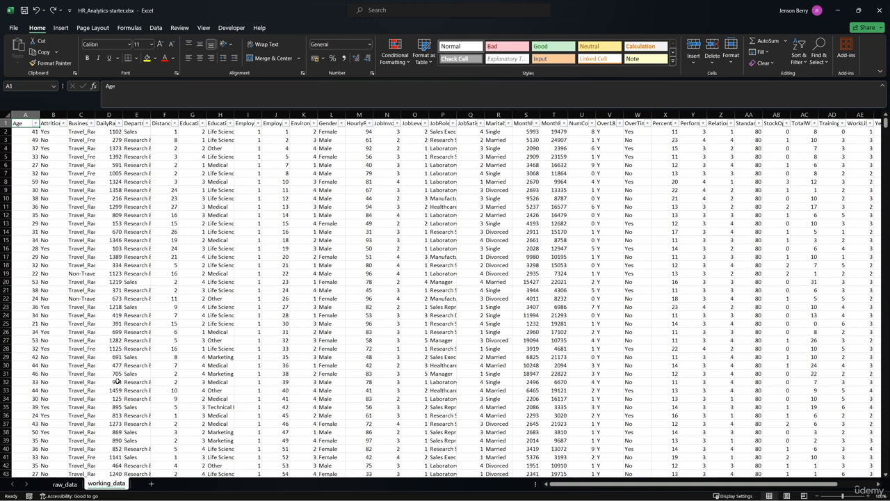
{"action": "left_click", "coordinate": [81, 114]}
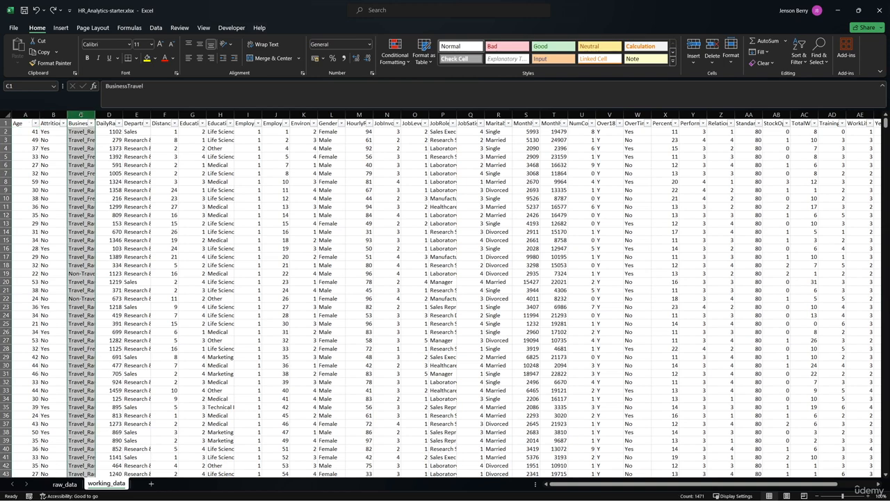
{"action": "left_click", "coordinate": [106, 114], "text": "ctrl"}
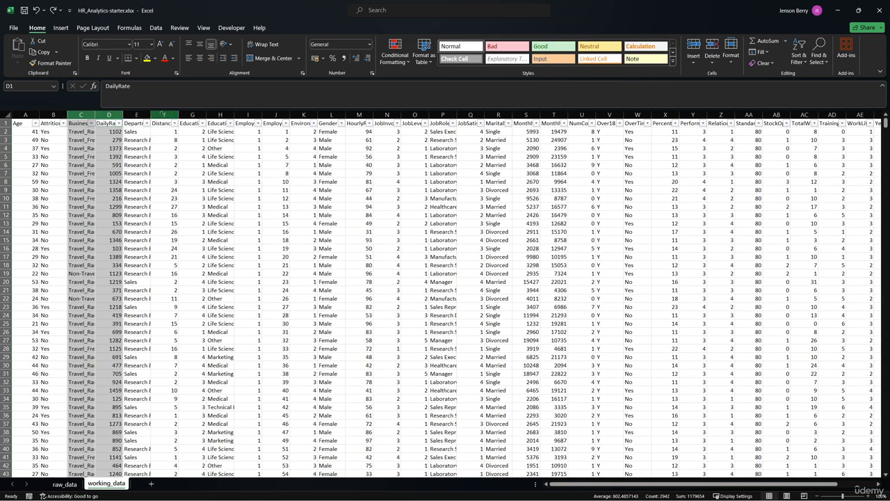
{"action": "left_click", "coordinate": [245, 114], "text": "ctrl"}
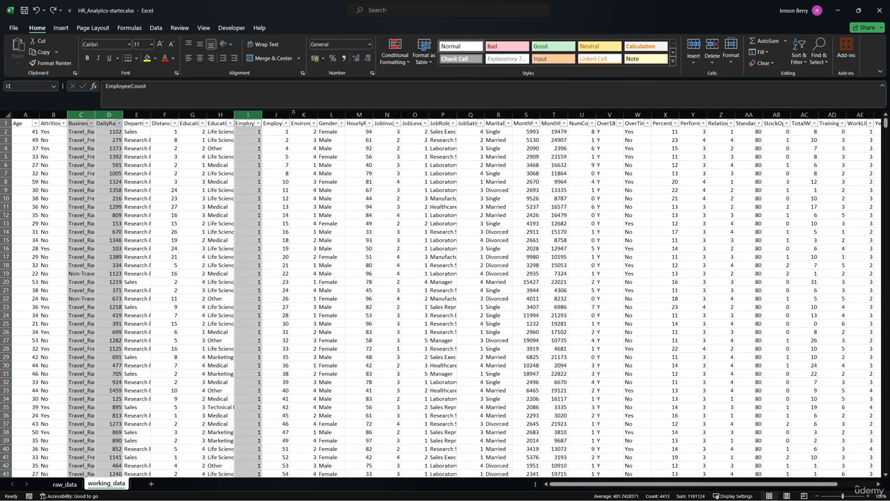
{"action": "left_click", "coordinate": [358, 114], "text": "ctrl"}
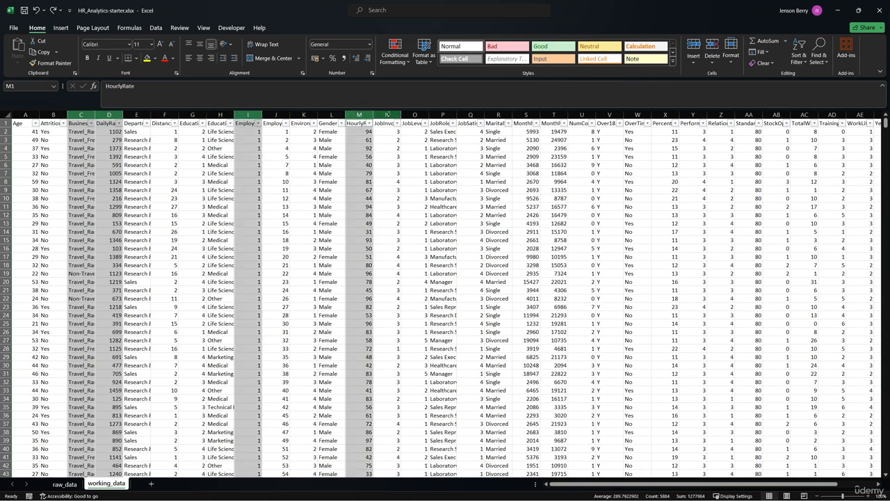
{"action": "left_click", "coordinate": [388, 114], "text": "ctrl"}
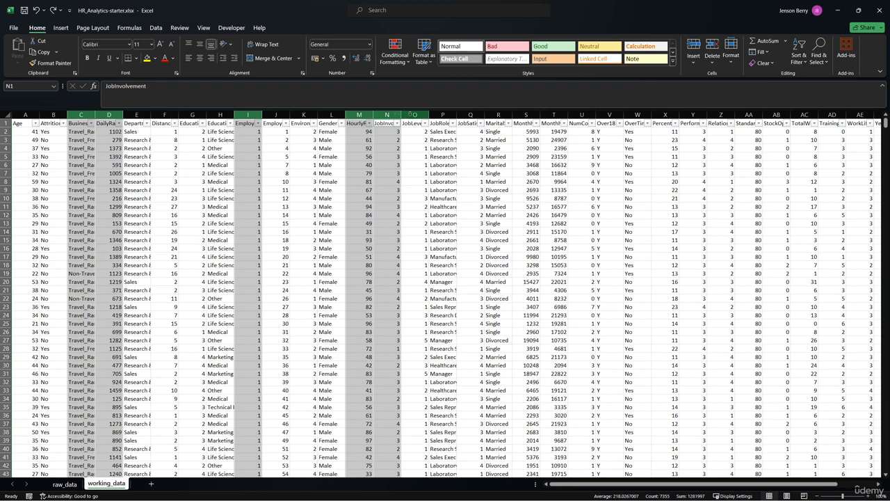
{"action": "left_click", "coordinate": [580, 115], "text": "ctrl"}
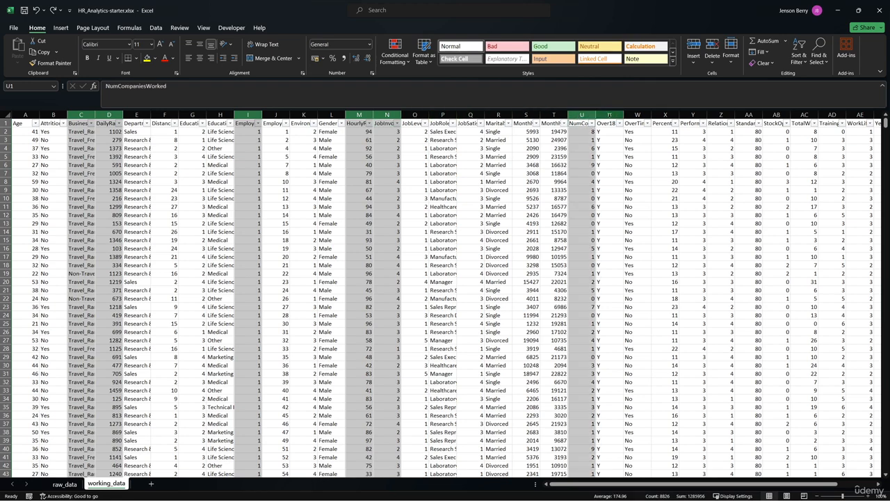
{"action": "left_click", "coordinate": [609, 115], "text": "ctrl"}
{"action": "left_click", "coordinate": [637, 115], "text": "ctrl"}
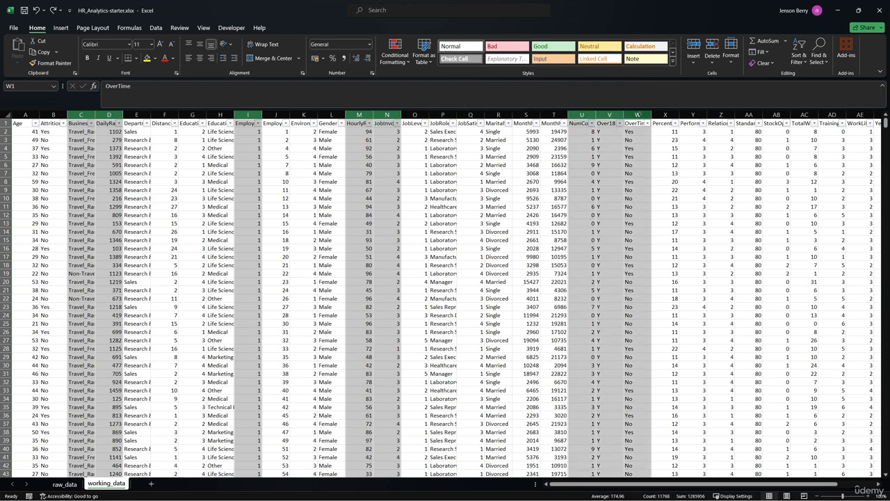
{"action": "left_click", "coordinate": [721, 114], "text": "ctrl"}
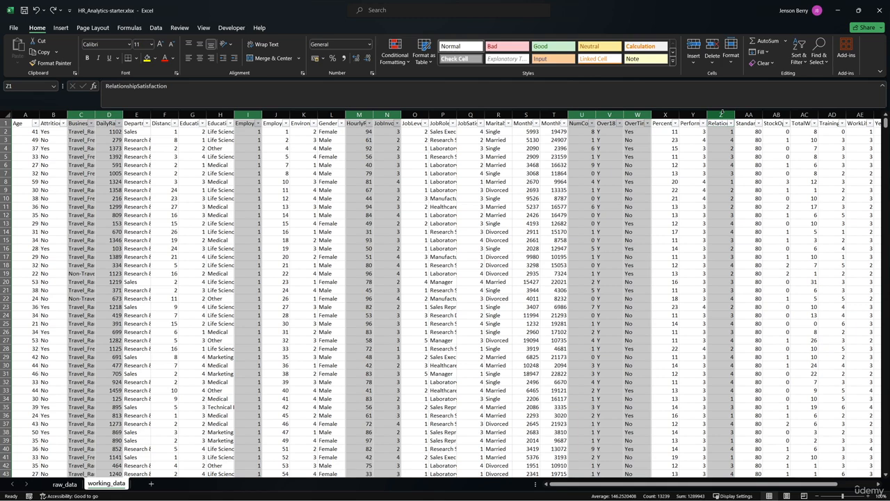
{"action": "left_click", "coordinate": [776, 115], "text": "ctrl"}
{"action": "left_click", "coordinate": [805, 115], "text": "ctrl"}
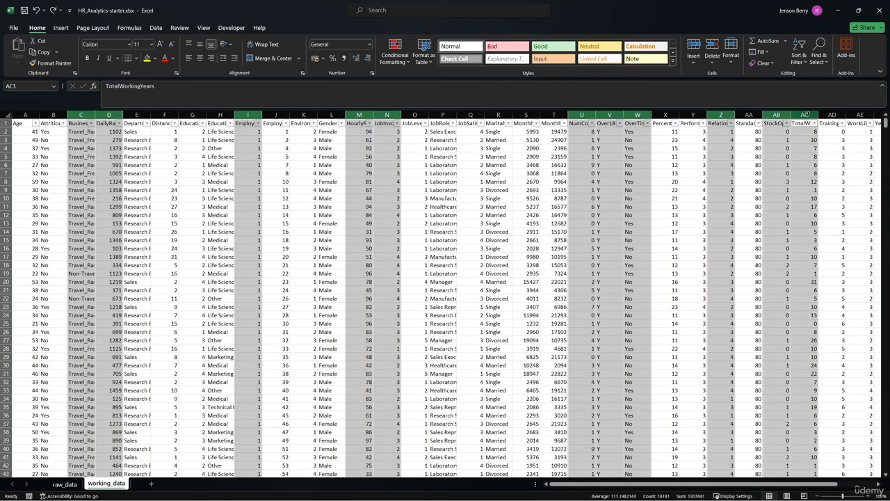
{"action": "scroll", "coordinate": [731, 118], "scroll_direction": "right", "scroll_amount": 3}
{"action": "left_click", "coordinate": [664, 114], "text": "ctrl"}
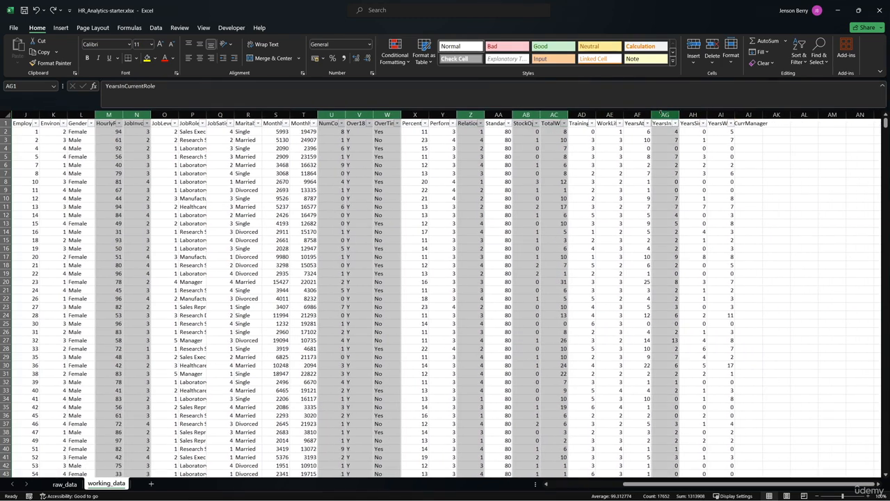
{"action": "left_click", "coordinate": [693, 114], "text": "ctrl"}
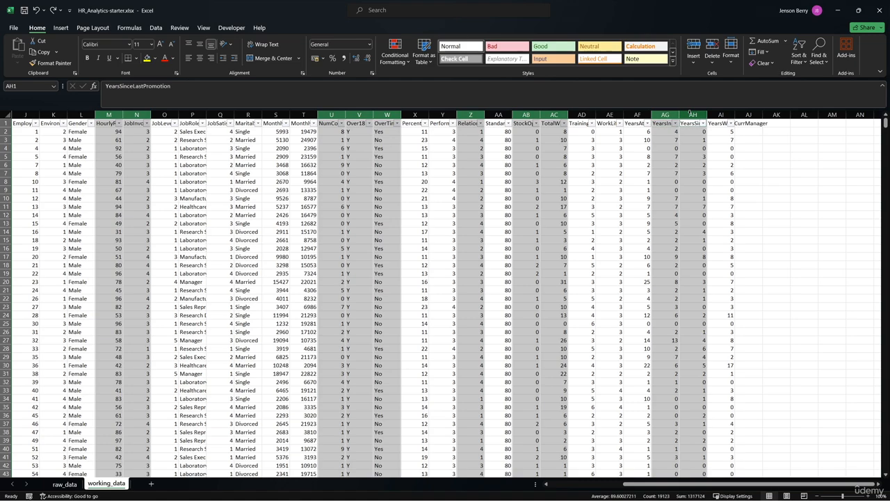
{"action": "left_click", "coordinate": [721, 115], "text": "ctrl"}
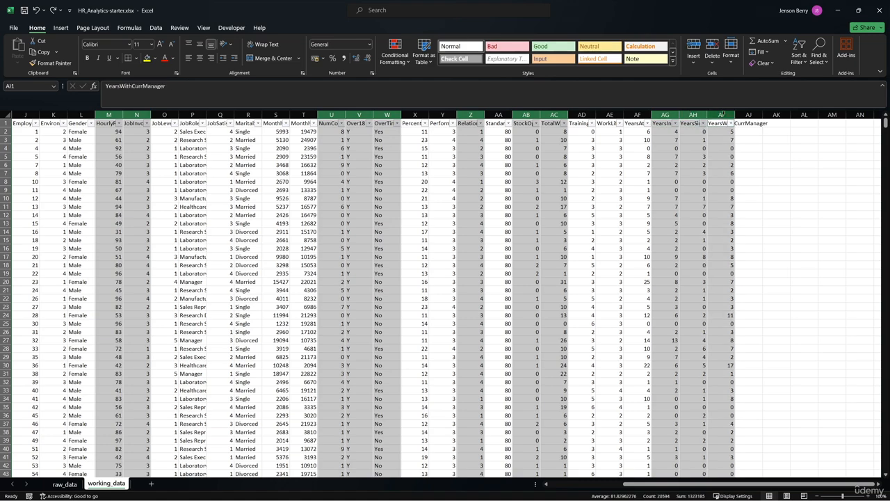
{"action": "right_click", "coordinate": [721, 114]}
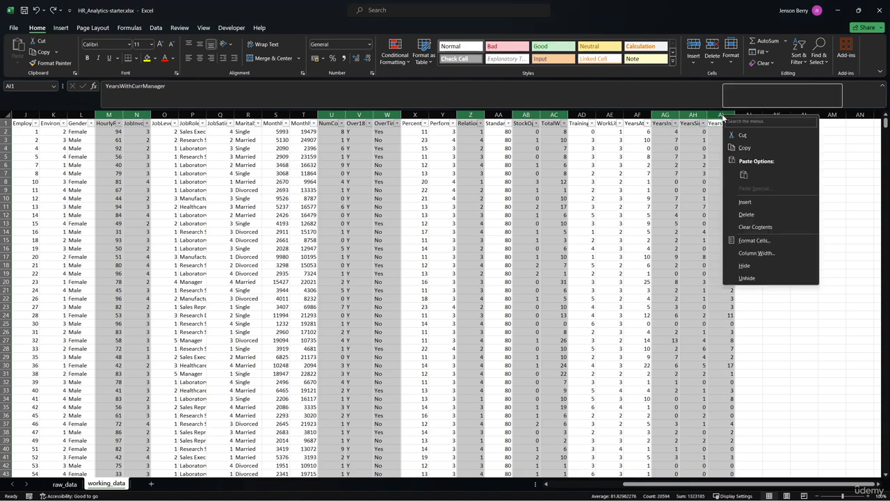
{"action": "left_click", "coordinate": [745, 215]}
{"action": "left_click", "coordinate": [729, 211]}
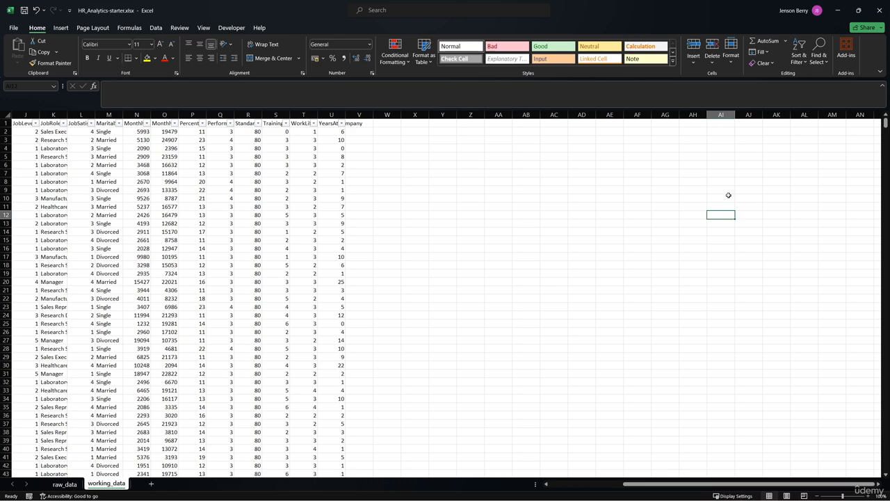
- Rename the MonthlyIncome header in cell N1 of working_data to Employee
{"action": "scroll", "coordinate": [673, 192], "scroll_direction": "left", "scroll_amount": 4}
{"action": "scroll", "coordinate": [672, 189], "scroll_direction": "left", "scroll_amount": 1}
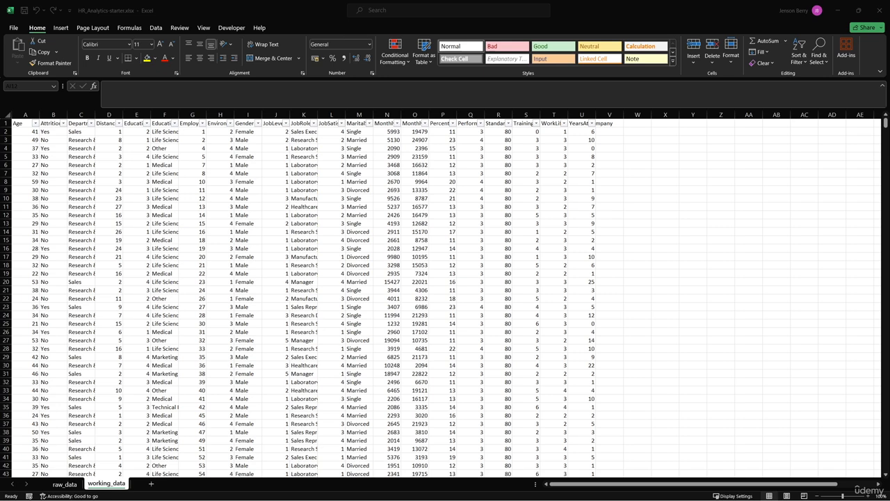
{"action": "left_click", "coordinate": [53, 123]}
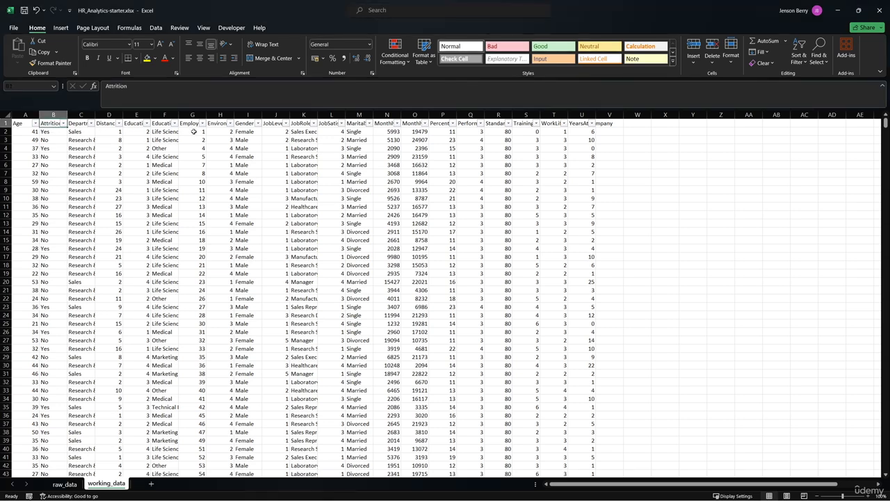
{"action": "left_click", "coordinate": [384, 123]}
{"action": "type", "text": "EmployeeSalar"}
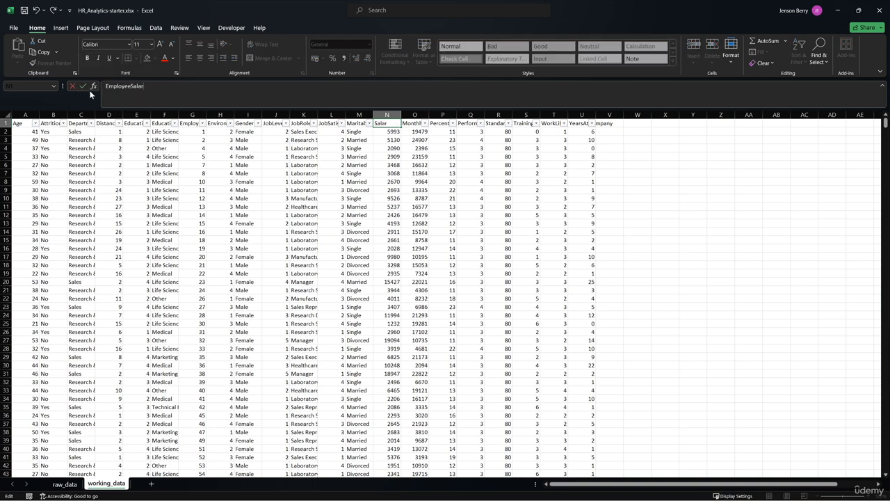
{"action": "key", "text": "Tab"}
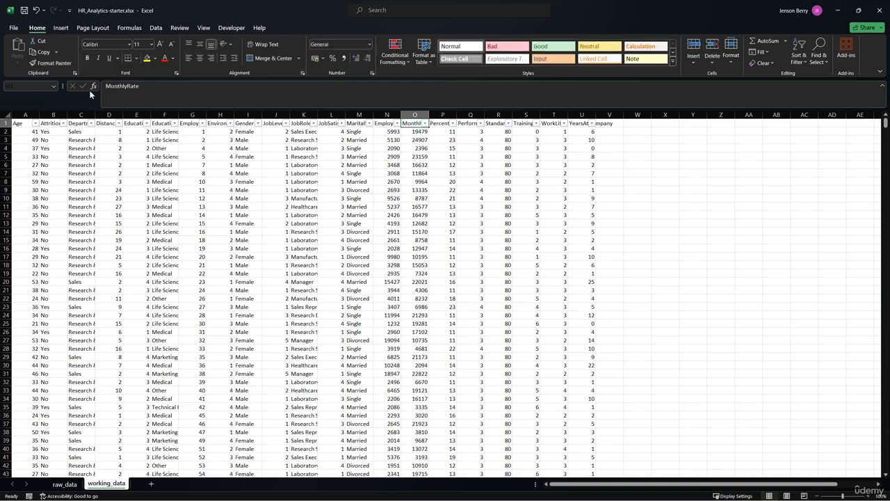
- Rename the MonthlyRate header in cell O1 of working_data to EmployeeRevenue
{"action": "left_click_drag", "start_coordinate": [139, 87], "coordinate": [98, 90]}
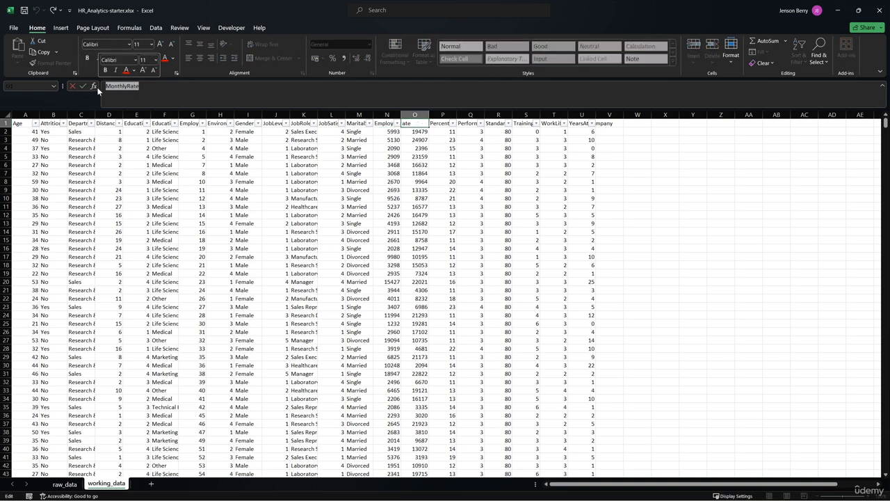
{"action": "type", "text": "EmployeeRe"}
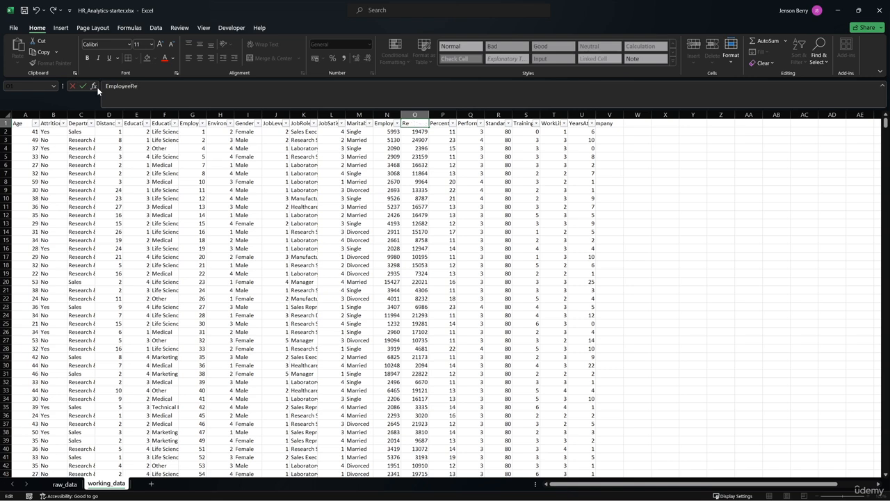
{"action": "type", "text": "venue"}
{"action": "key", "text": "Return"}
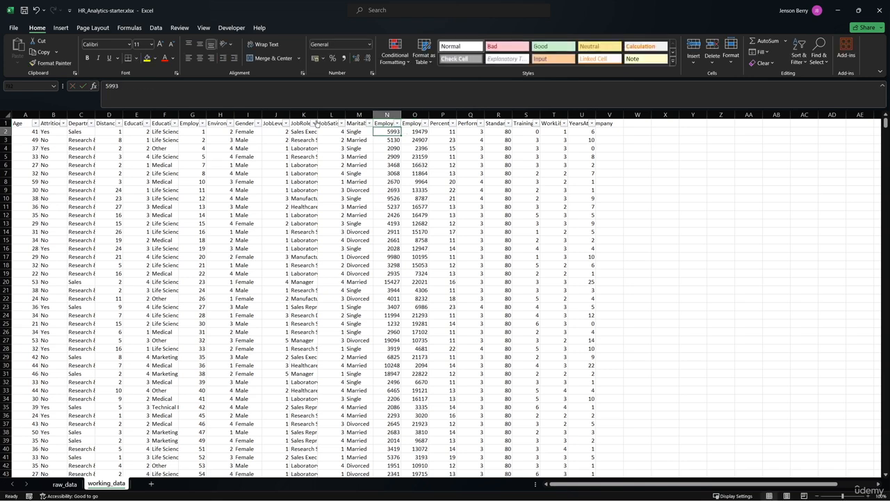
{"action": "left_click", "coordinate": [407, 123]}
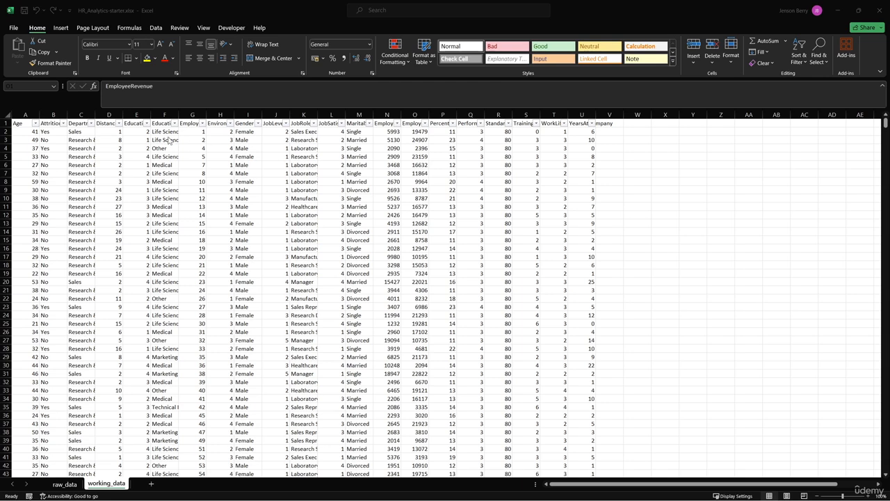
- Examine the coded Education values in E2:E5 and the full Education and EnvironmentSatisfaction headers
{"action": "left_click", "coordinate": [141, 132]}
{"action": "left_click", "coordinate": [140, 141]}
{"action": "left_click", "coordinate": [140, 149]}
{"action": "left_click", "coordinate": [139, 157]}
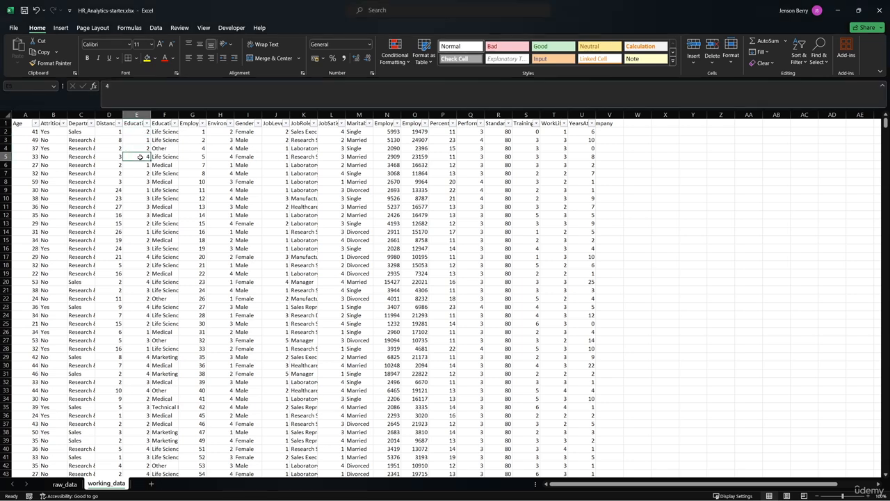
{"action": "left_click", "coordinate": [136, 123]}
{"action": "left_click", "coordinate": [220, 123]}
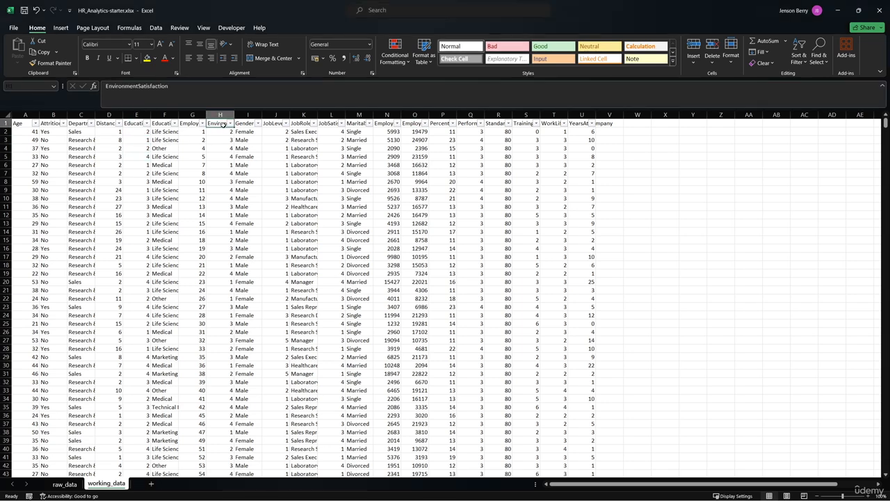
{"action": "key", "text": "alt+Tab"}
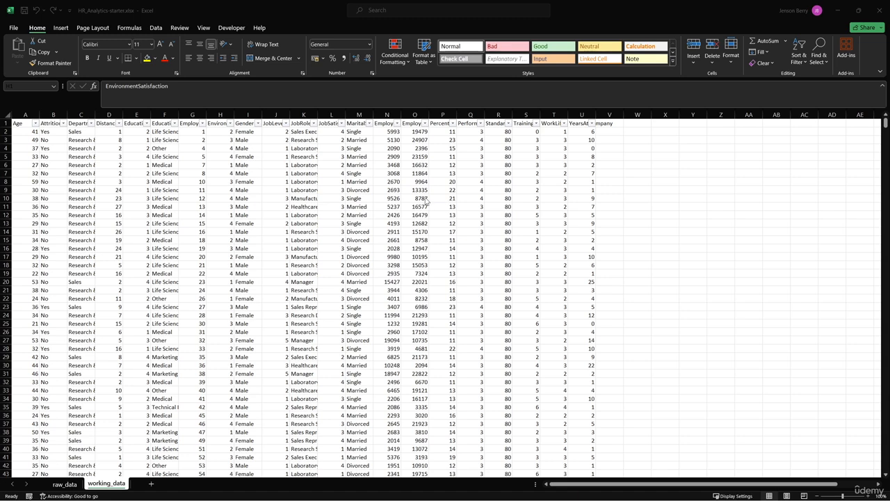
- Review the Age, EmployeeRevenue and EmployeeSalary headers and look through the range of ages in the Age filter list
{"action": "left_click", "coordinate": [25, 123]}
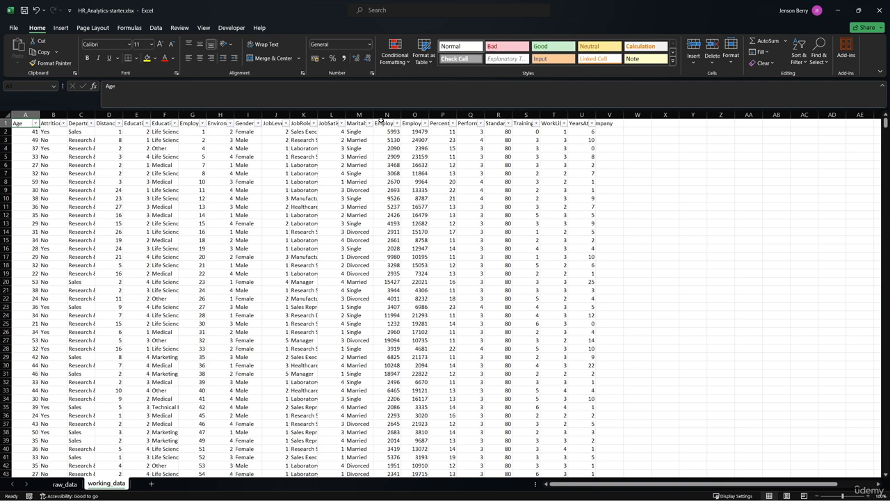
{"action": "left_click", "coordinate": [413, 123]}
{"action": "left_click", "coordinate": [382, 122]}
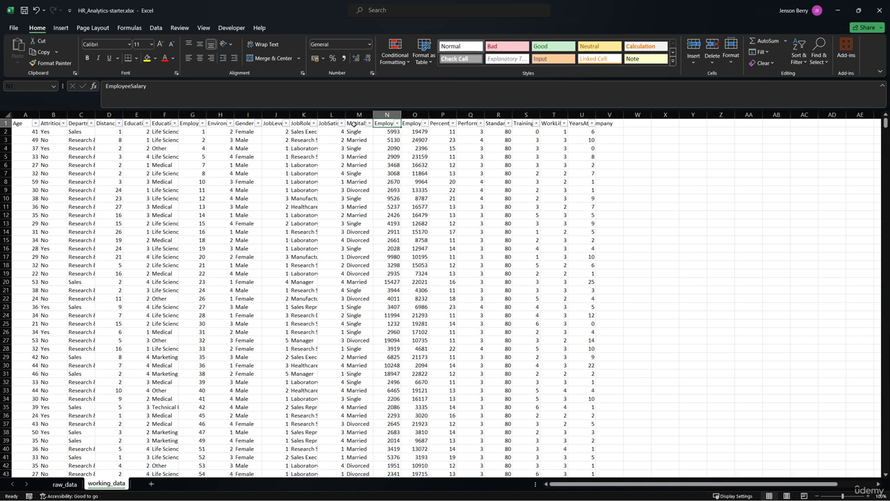
{"action": "left_click", "coordinate": [19, 124]}
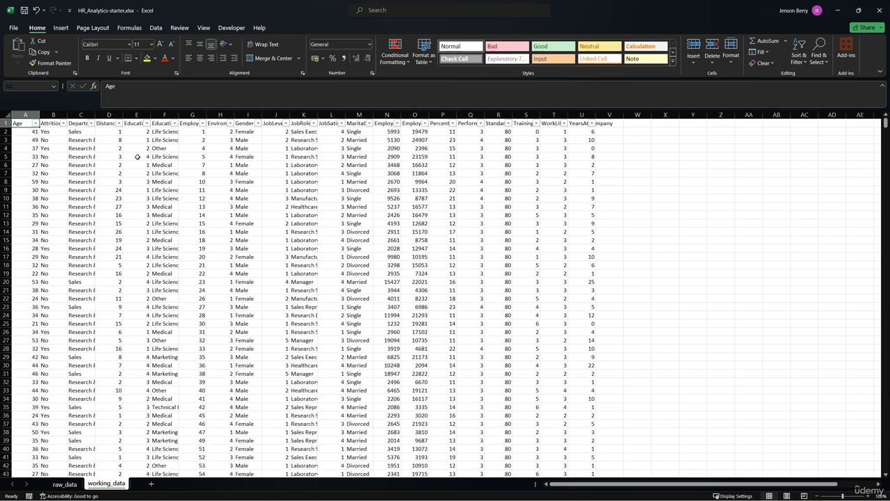
{"action": "left_click", "coordinate": [35, 123]}
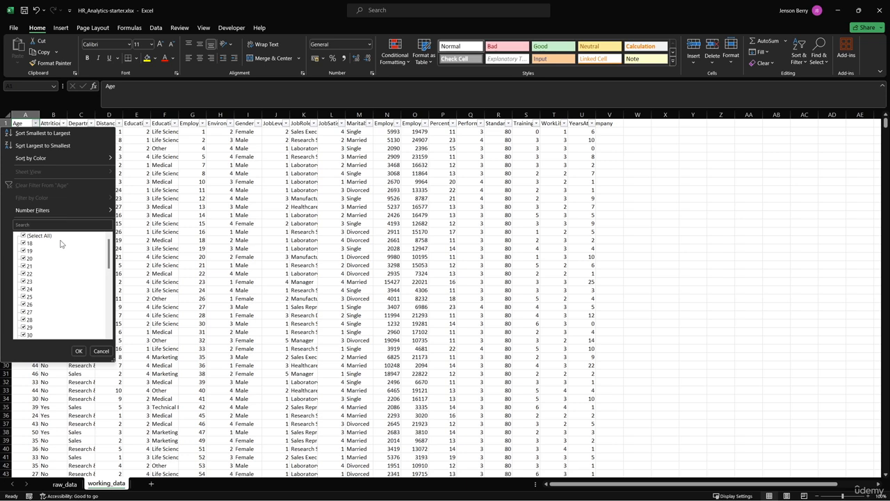
{"action": "scroll", "coordinate": [47, 268], "scroll_direction": "down", "scroll_amount": 5}
{"action": "scroll", "coordinate": [49, 285], "scroll_direction": "down", "scroll_amount": 3}
{"action": "left_click", "coordinate": [100, 350]}
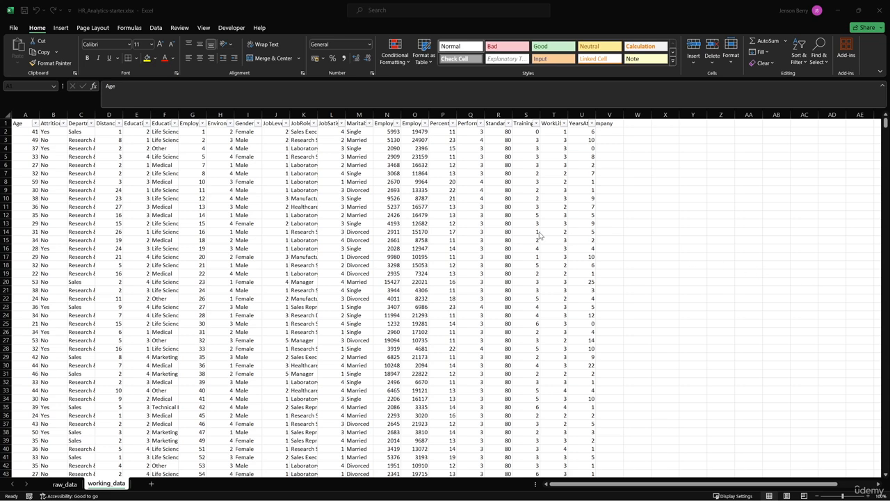
- Insert a new column before Attrition and give it the header Age<=25
{"action": "left_click", "coordinate": [53, 114]}
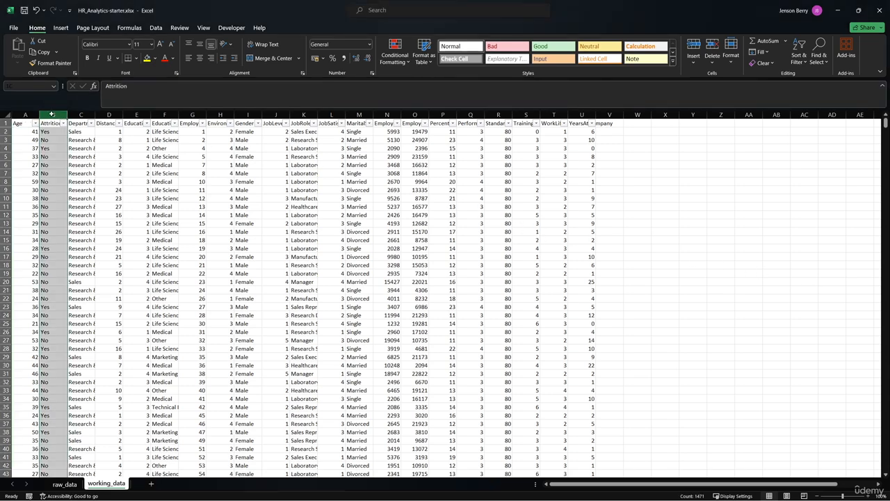
{"action": "right_click", "coordinate": [53, 114]}
{"action": "left_click", "coordinate": [74, 201]}
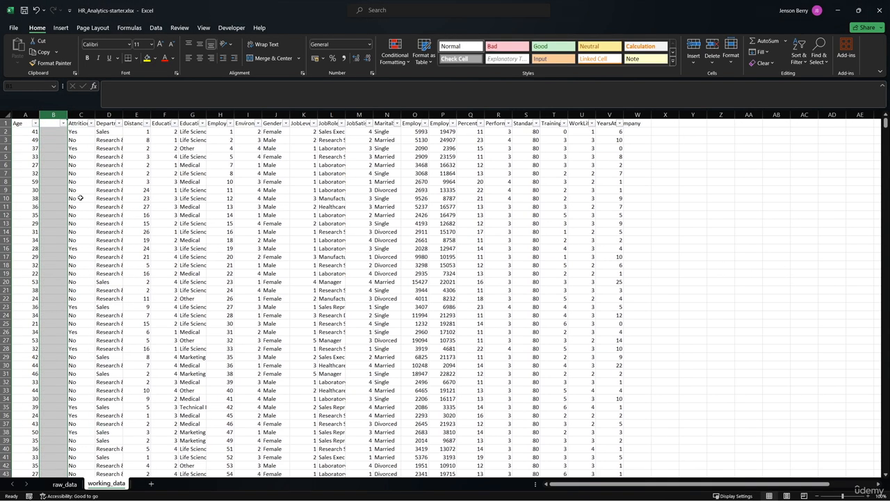
{"action": "left_click", "coordinate": [49, 123]}
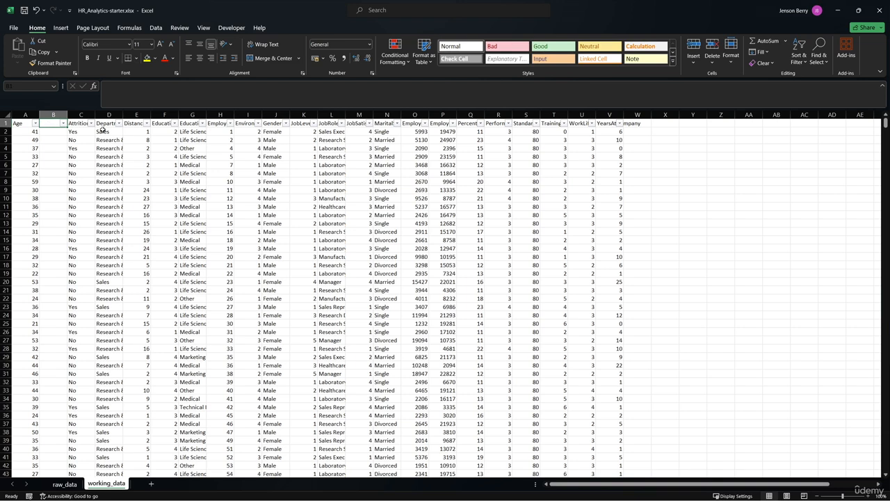
{"action": "type", "text": "Age<=25"}
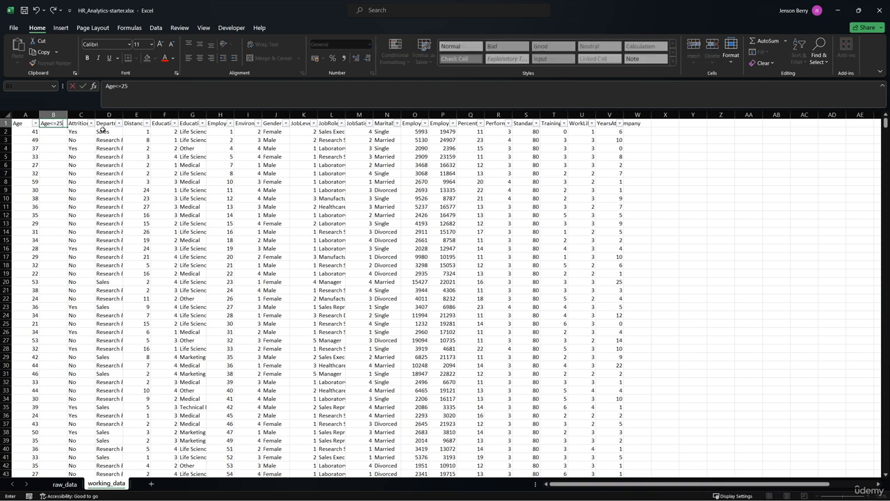
{"action": "key", "text": "Return"}
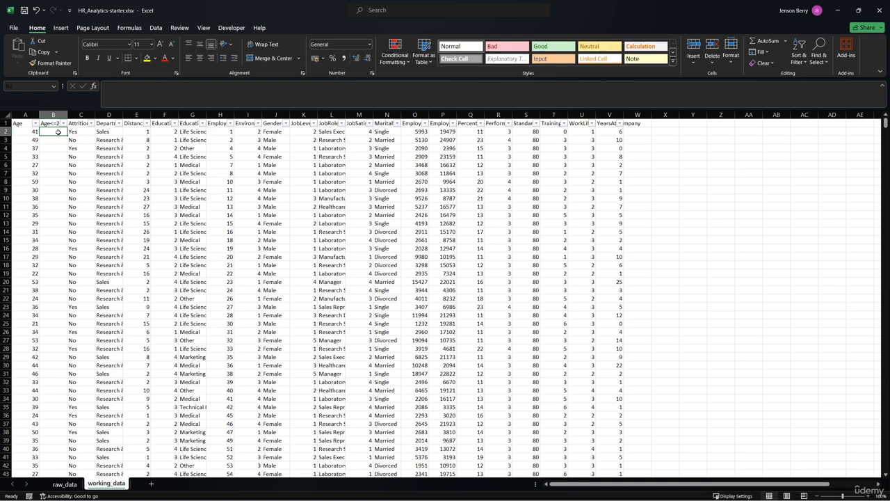
- Enter the comparison formula =A2<=25 in cell B2
{"action": "type", "text": "="}
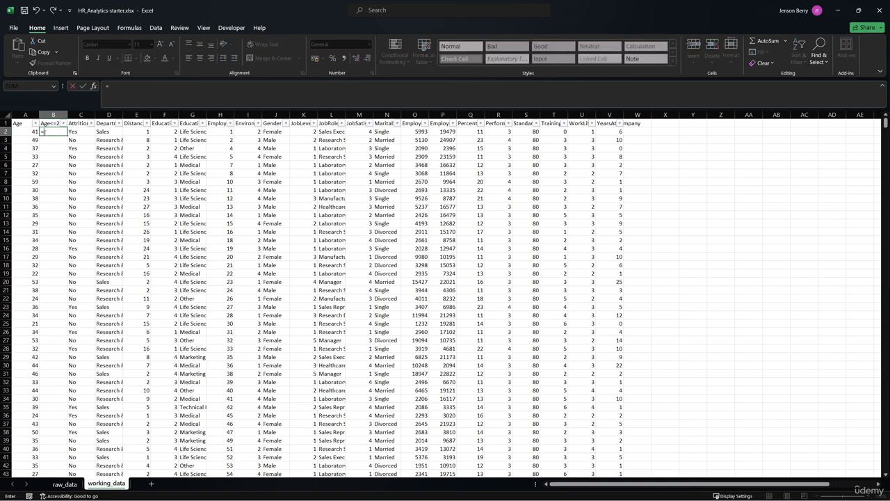
{"action": "left_click", "coordinate": [30, 132]}
{"action": "left_click", "coordinate": [136, 96]}
{"action": "type", "text": "<=25"}
{"action": "key", "text": "Return"}
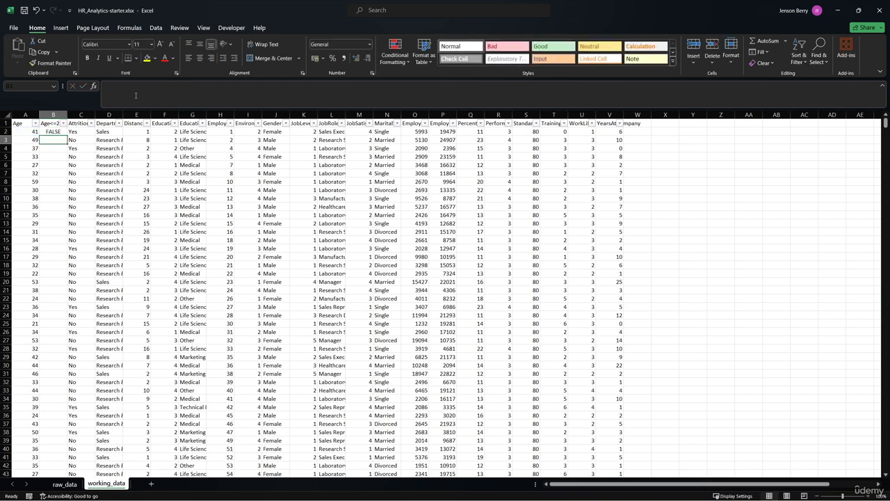
- Replace the formula in cell B2 with =IF(A2<=25,"Yes","No")
{"action": "left_click", "coordinate": [62, 131]}
{"action": "left_click_drag", "start_coordinate": [144, 91], "coordinate": [113, 92]}
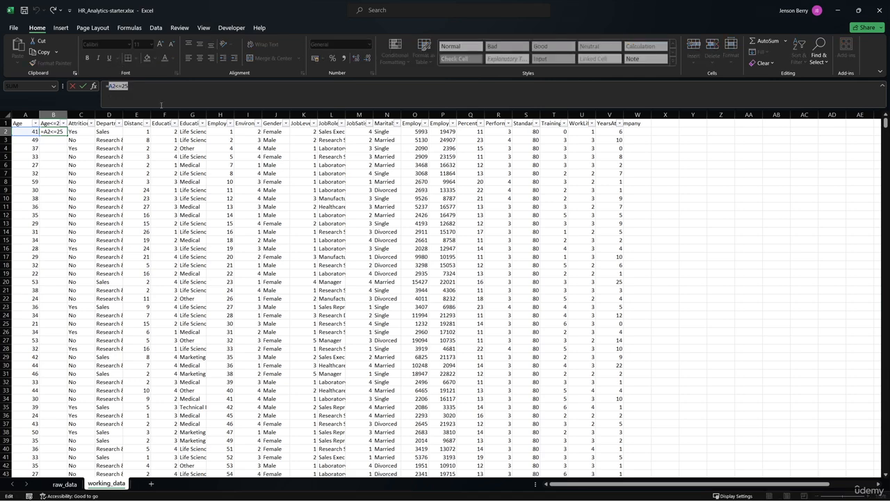
{"action": "type", "text": "IF"}
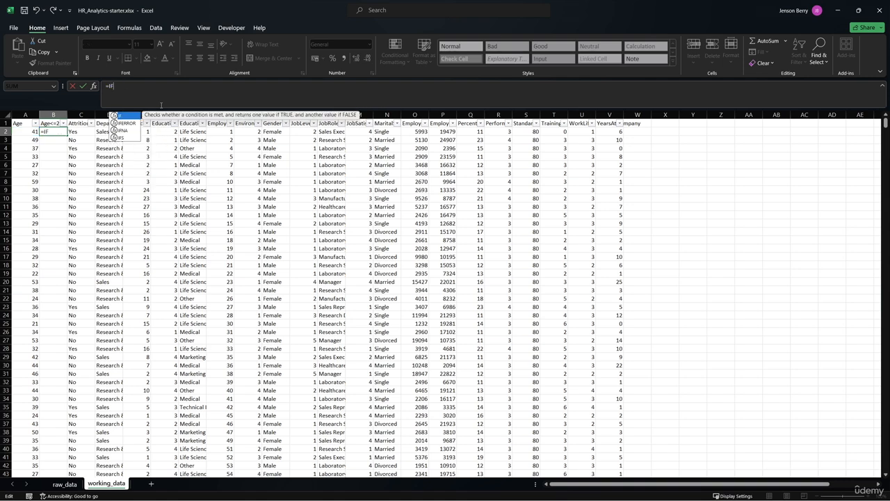
{"action": "type", "text": "("}
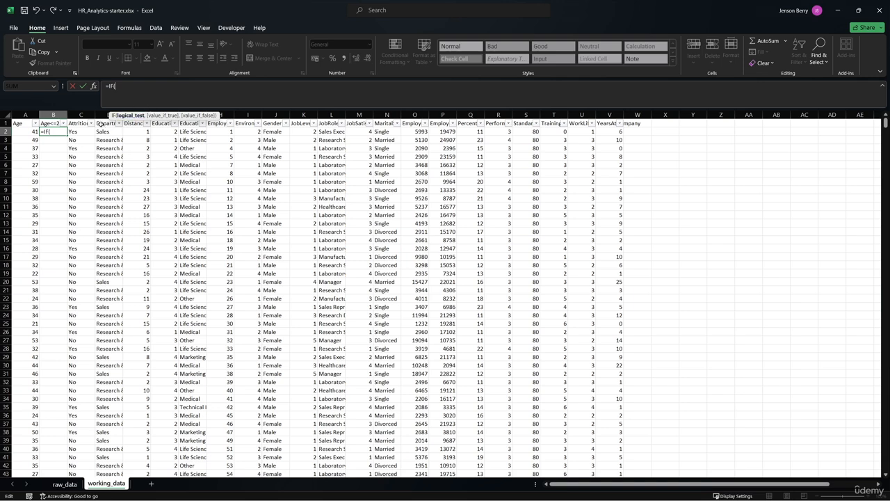
{"action": "key", "text": "Left"}
{"action": "type", "text": "<=25,\"Yes"}
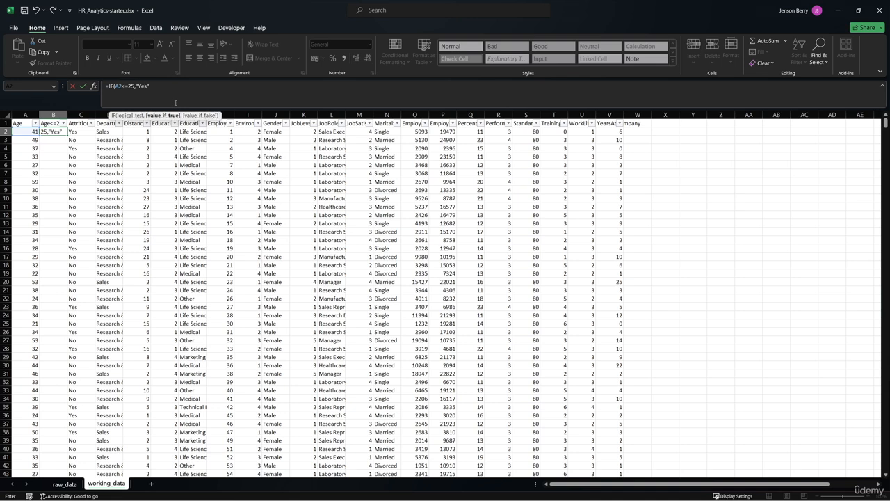
{"action": "type", "text": "\",\"No\")"}
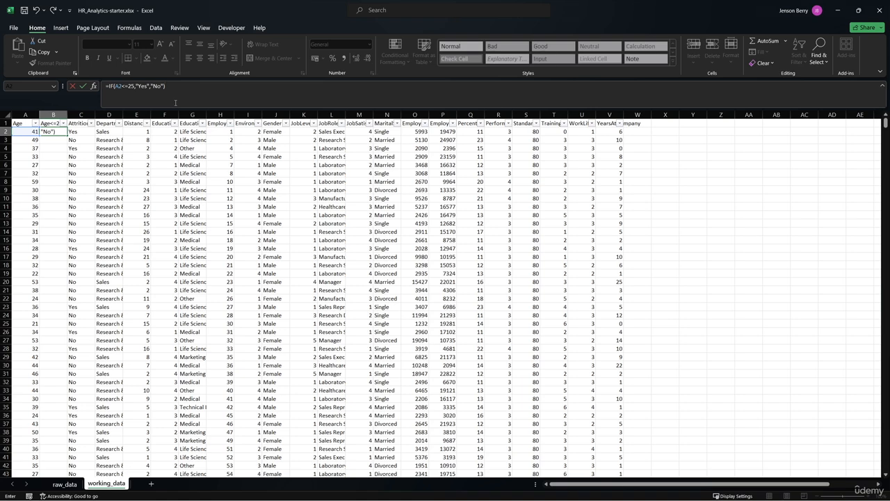
{"action": "key", "text": "Return"}
- Fill the B2 formula down the whole Age<=25 column and check the distinct values in its filter list
{"action": "left_click", "coordinate": [62, 130]}
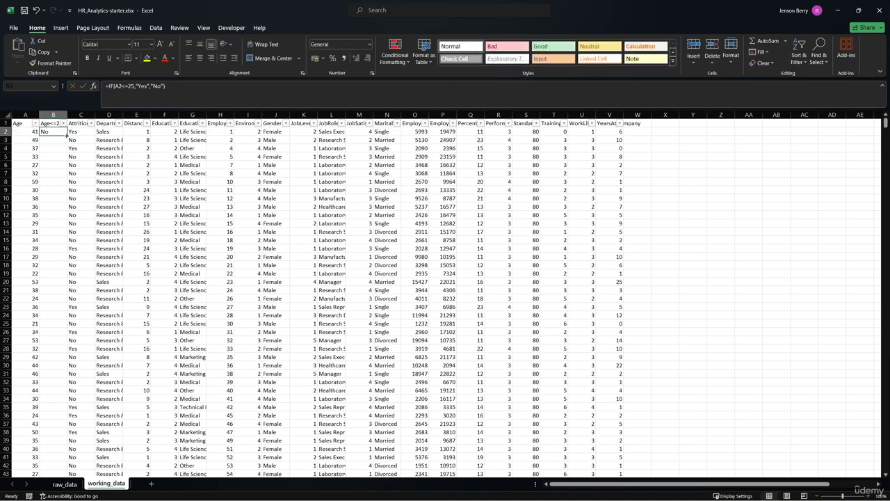
{"action": "double_click", "coordinate": [67, 135]}
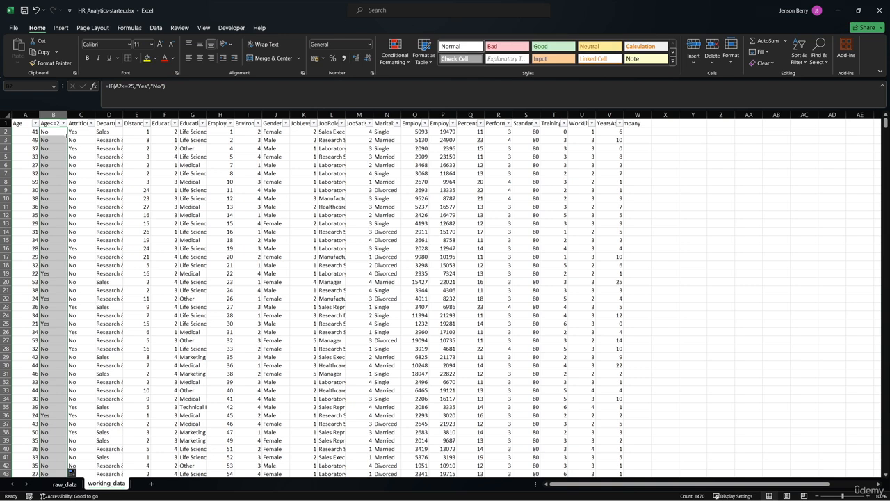
{"action": "scroll", "coordinate": [56, 204], "scroll_direction": "down", "scroll_amount": 10}
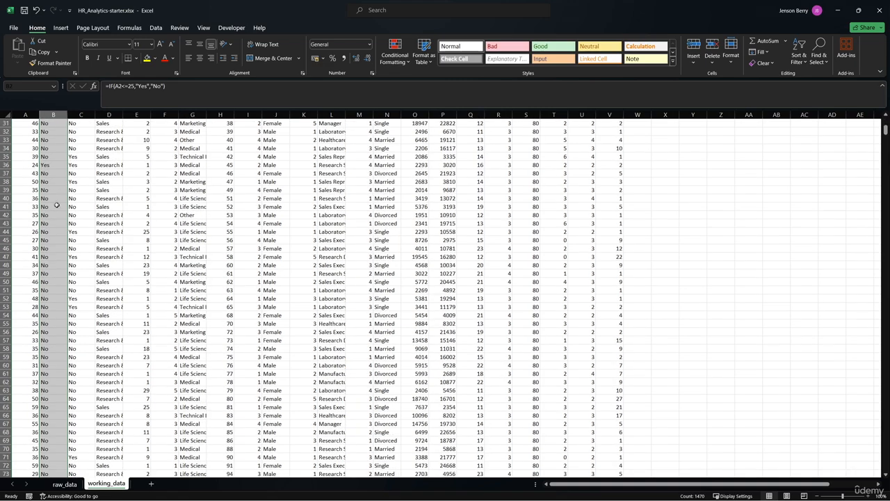
{"action": "scroll", "coordinate": [57, 209], "scroll_direction": "up", "scroll_amount": 10}
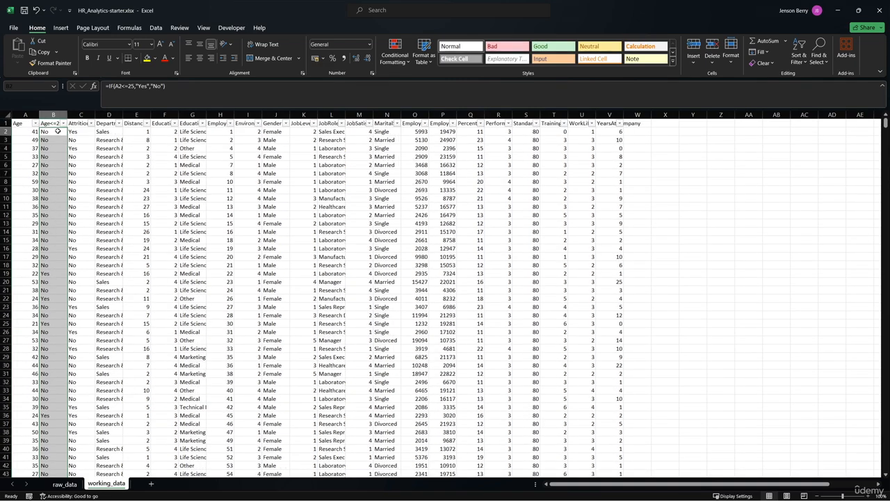
{"action": "left_click", "coordinate": [58, 131]}
{"action": "left_click", "coordinate": [63, 123]}
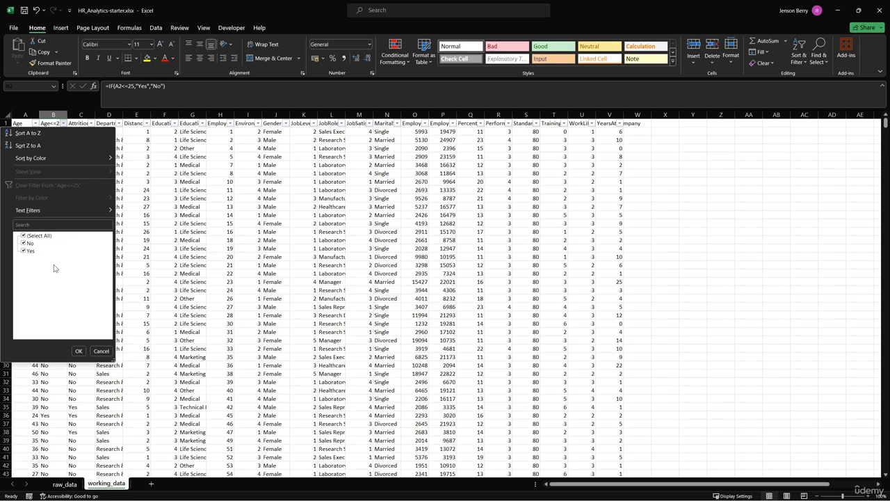
{"action": "left_click", "coordinate": [102, 350]}
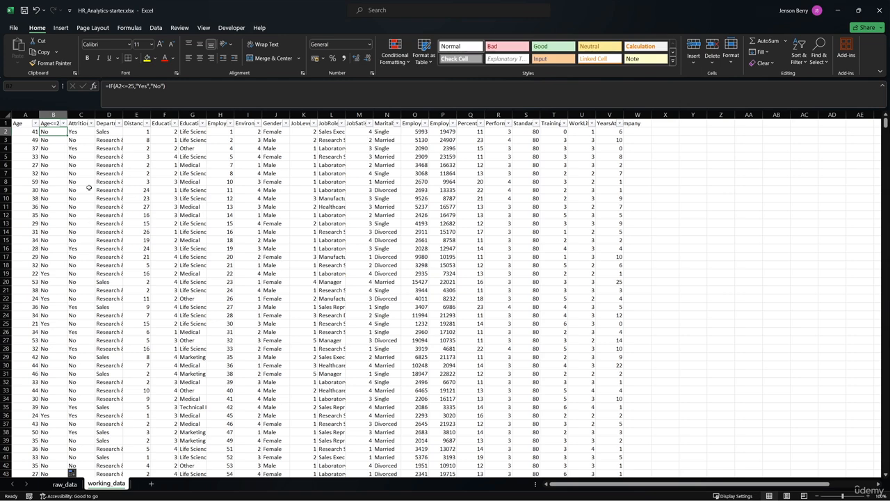
- Insert another column before Attrition and enter a header in C1 for the Age>= threshold
{"action": "right_click", "coordinate": [83, 115]}
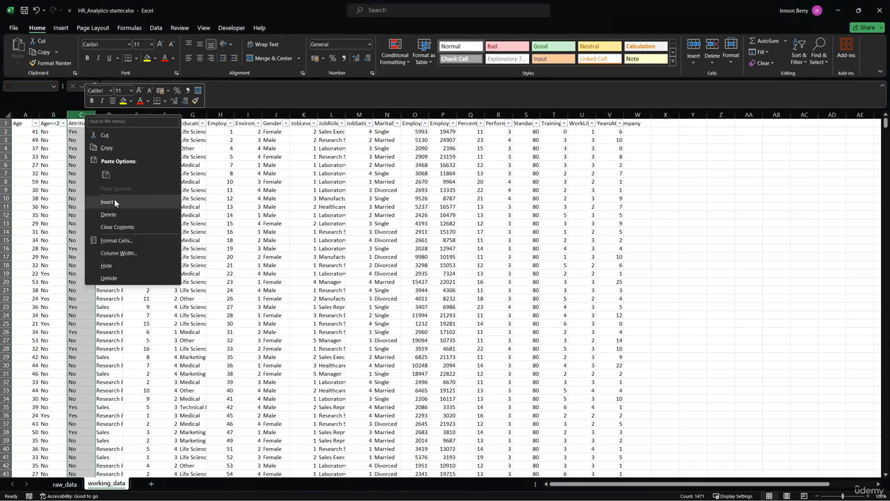
{"action": "left_click", "coordinate": [114, 199]}
{"action": "left_click", "coordinate": [83, 123]}
{"action": "type", "text": "Age>"}
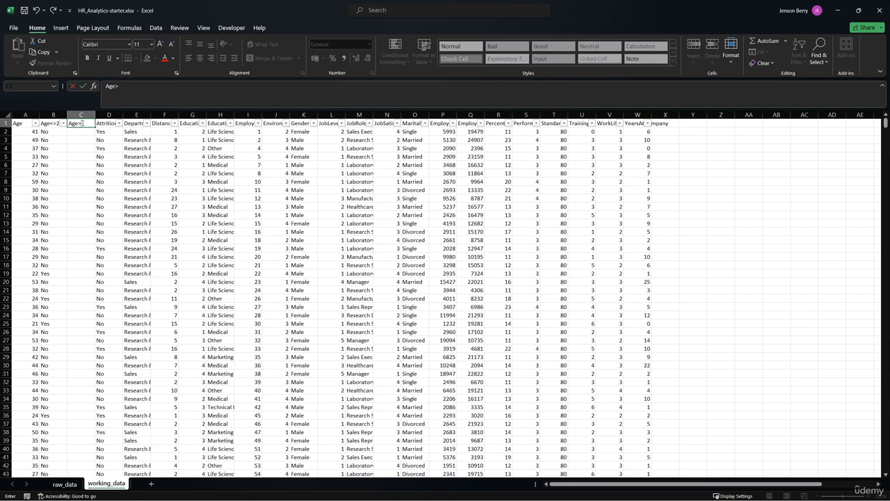
{"action": "type", "text": "25"}
{"action": "key", "text": "Return"}
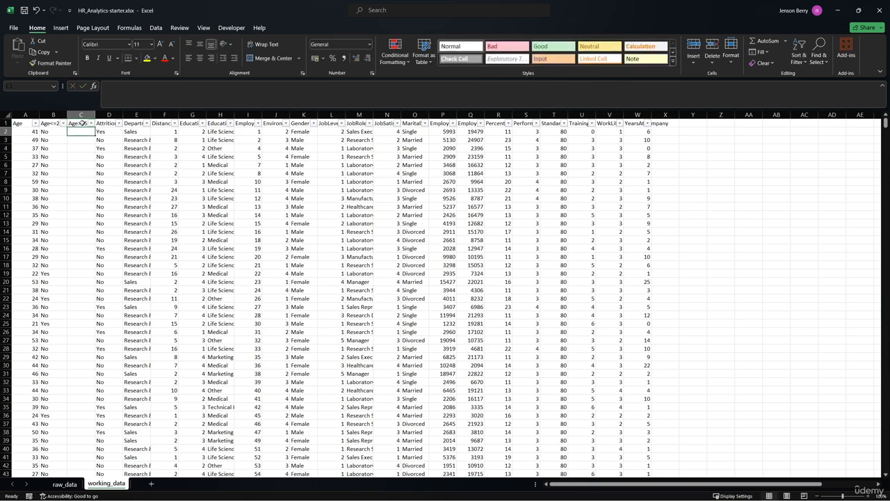
- Enter the formula =IF(A2>=55,"Yes","No") in cell C2
{"action": "type", "text": "=if"}
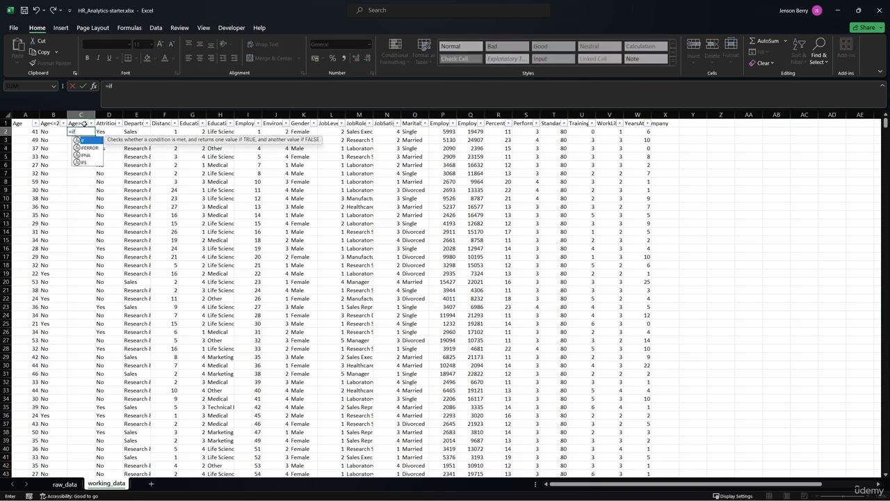
{"action": "key", "text": "Tab"}
{"action": "left_click", "coordinate": [28, 132]}
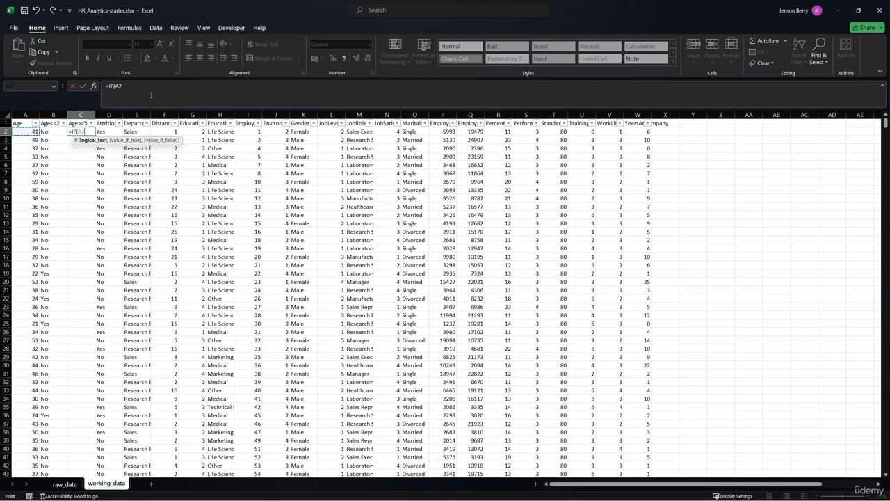
{"action": "type", "text": ">=55"}
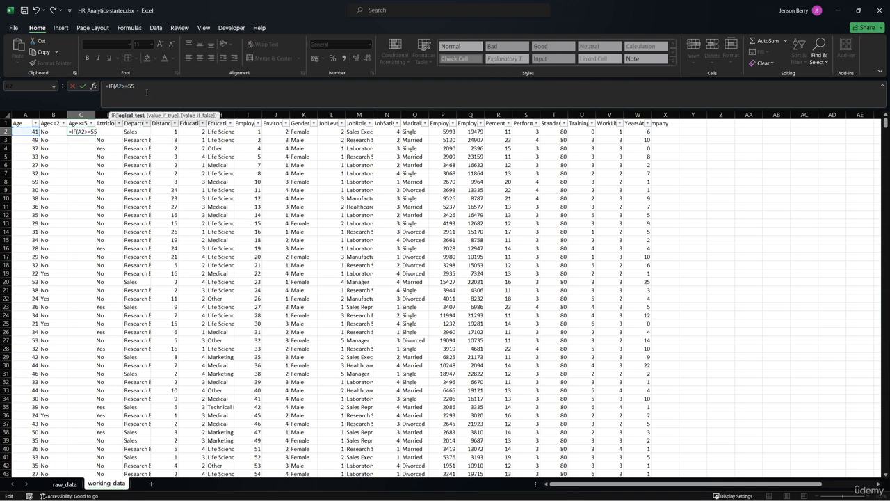
{"action": "left_click_drag", "start_coordinate": [134, 87], "coordinate": [119, 87]}
{"action": "left_click", "coordinate": [143, 89]}
{"action": "type", "text": ",\"Yes"}
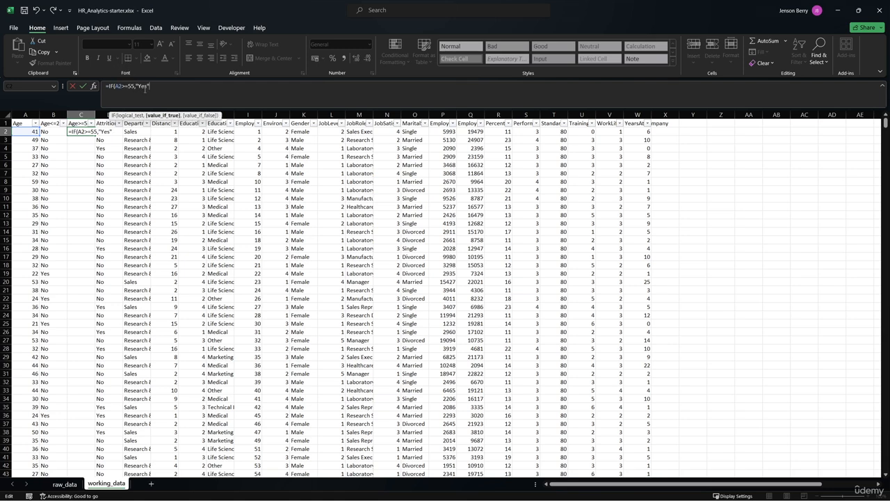
{"action": "type", "text": "\",\"No\")"}
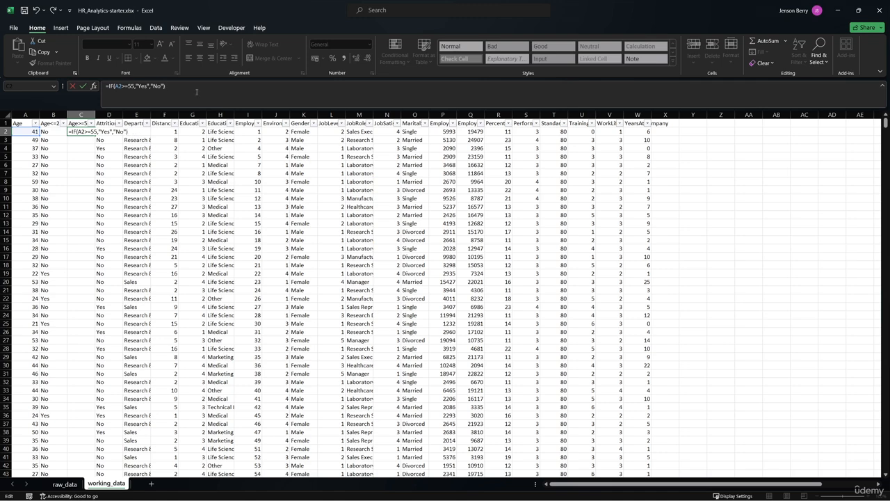
{"action": "key", "text": "Return"}
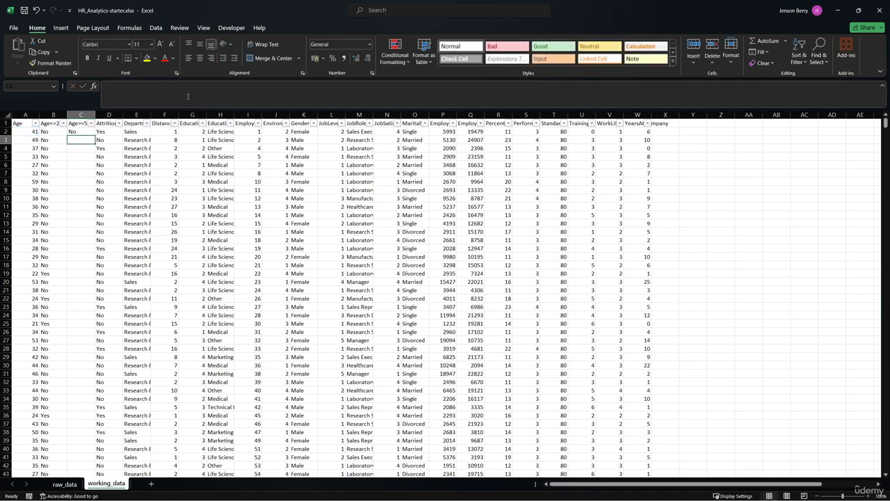
- Fill the C2 formula down the whole Age>=55 column and check the distinct values in its filter list
{"action": "left_click", "coordinate": [80, 131]}
{"action": "double_click", "coordinate": [94, 135]}
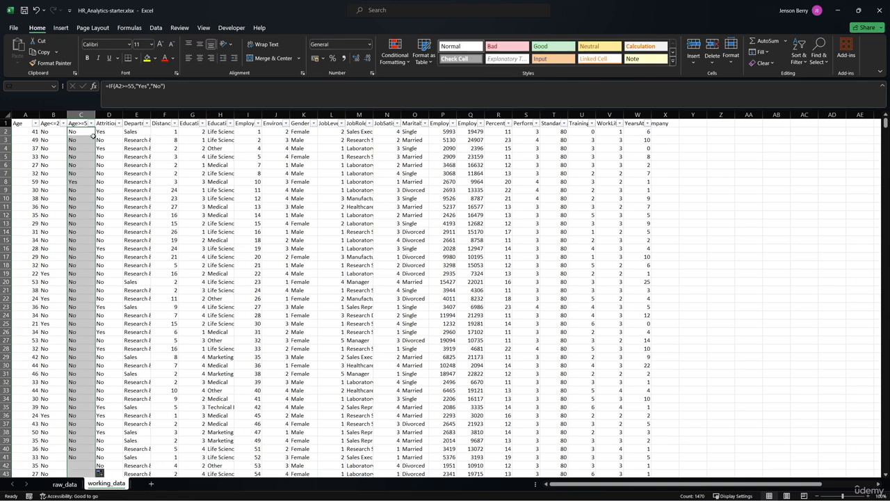
{"action": "left_click", "coordinate": [91, 124]}
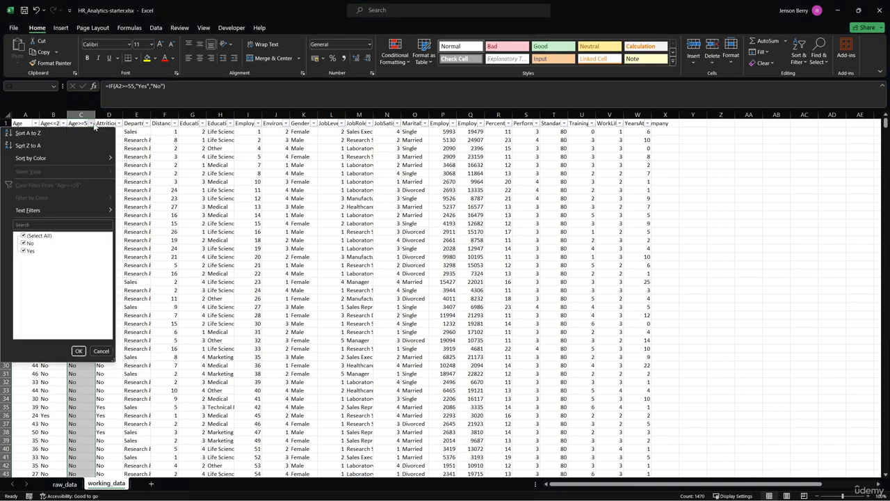
{"action": "left_click", "coordinate": [93, 125]}
- Review the Age<=25 and Age>=55 headers and look through the ages listed in column A
{"action": "left_click", "coordinate": [52, 124]}
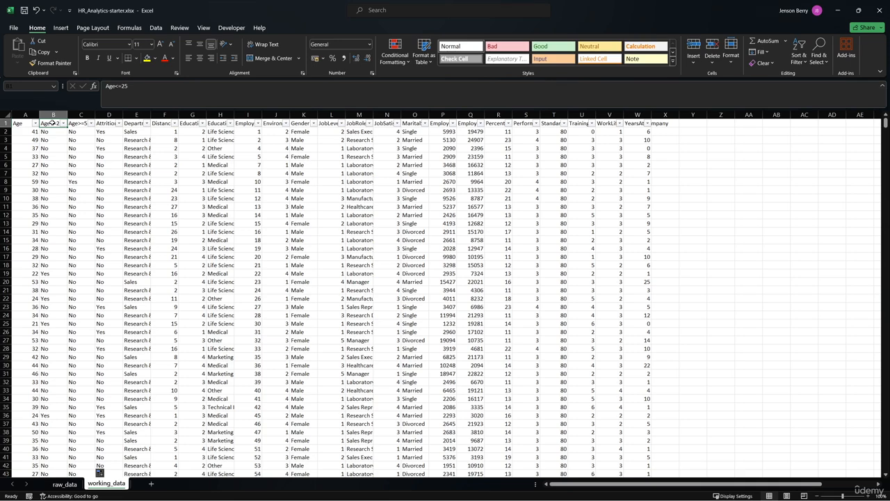
{"action": "left_click", "coordinate": [75, 123]}
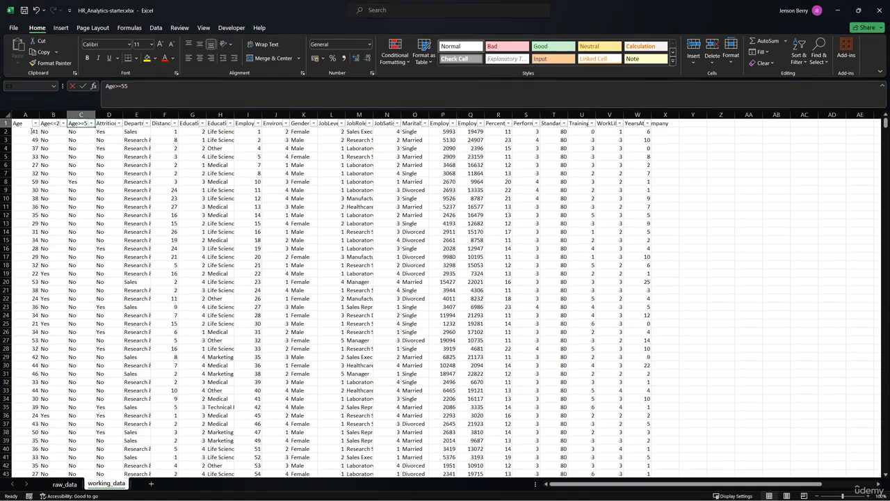
{"action": "left_click", "coordinate": [29, 132]}
{"action": "scroll", "coordinate": [30, 149], "scroll_direction": "down", "scroll_amount": 2}
{"action": "scroll", "coordinate": [31, 149], "scroll_direction": "down", "scroll_amount": 3}
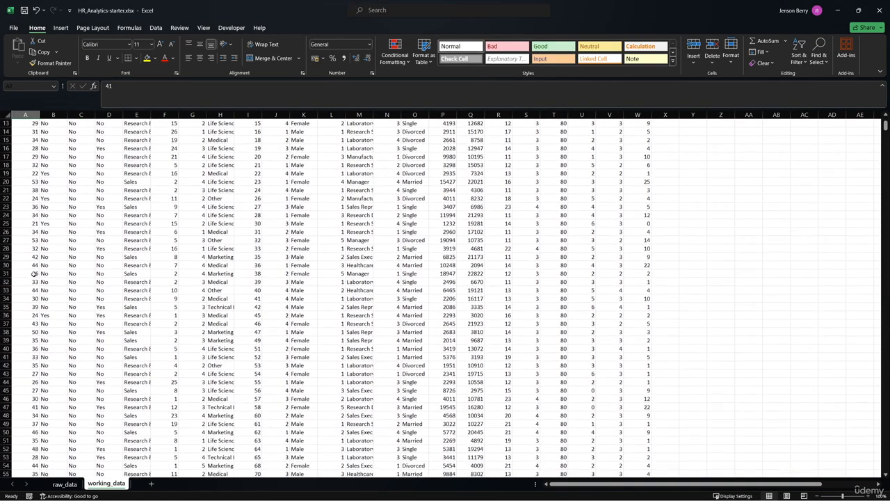
{"action": "left_click", "coordinate": [25, 324]}
{"action": "scroll", "coordinate": [31, 278], "scroll_direction": "up", "scroll_amount": 5}
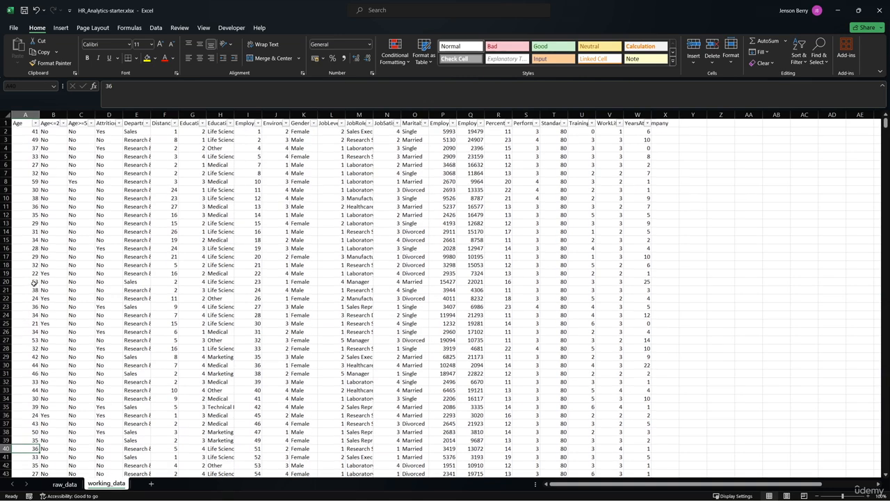
{"action": "left_click", "coordinate": [23, 123]}
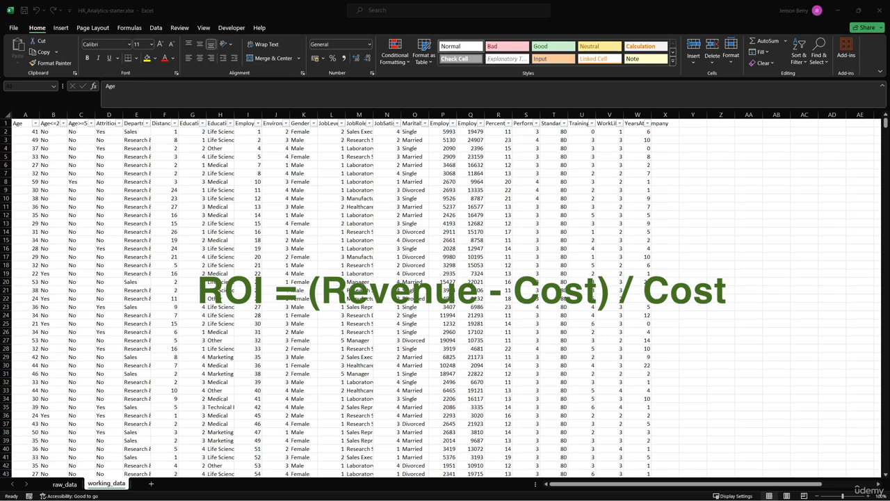
- Insert a new column at R and enter the header ROI in R1
{"action": "left_click", "coordinate": [498, 115]}
{"action": "right_click", "coordinate": [501, 115]}
{"action": "left_click", "coordinate": [539, 199]}
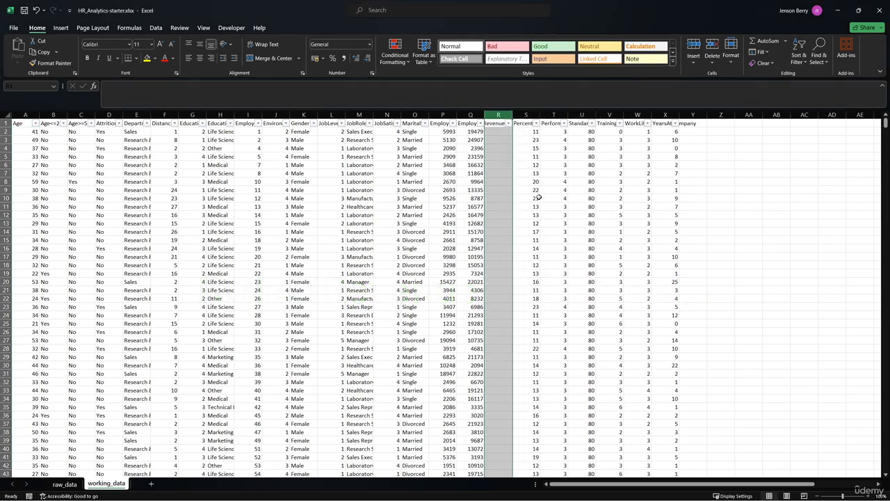
{"action": "type", "text": "RO"}
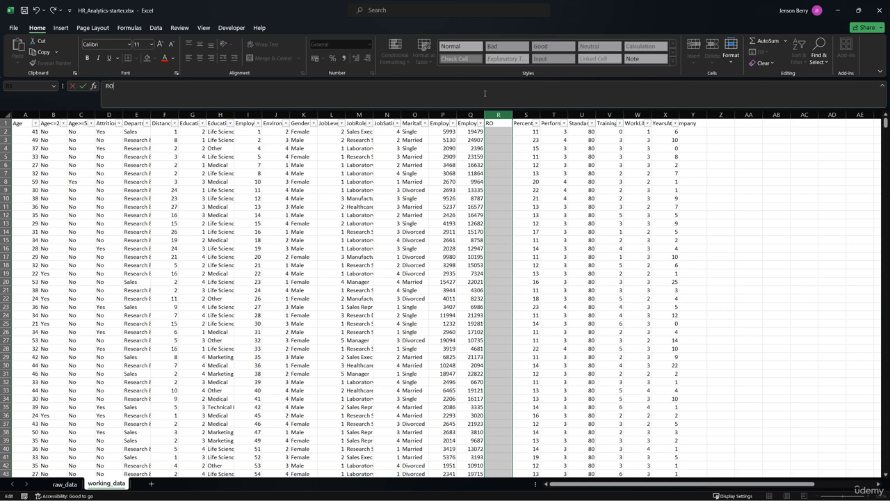
{"action": "type", "text": "I"}
{"action": "key", "text": "Return"}
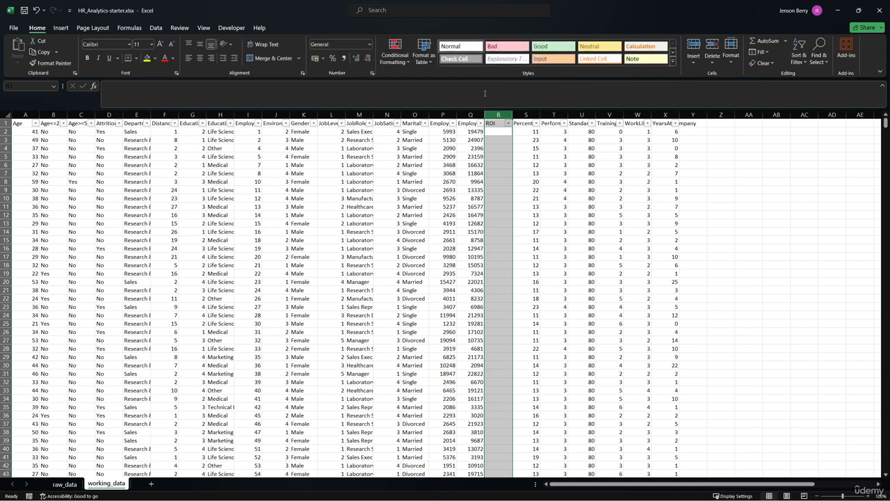
- Enter the return on investment formula =(Q2-P2)/P2 in cell R2
{"action": "left_click", "coordinate": [510, 132]}
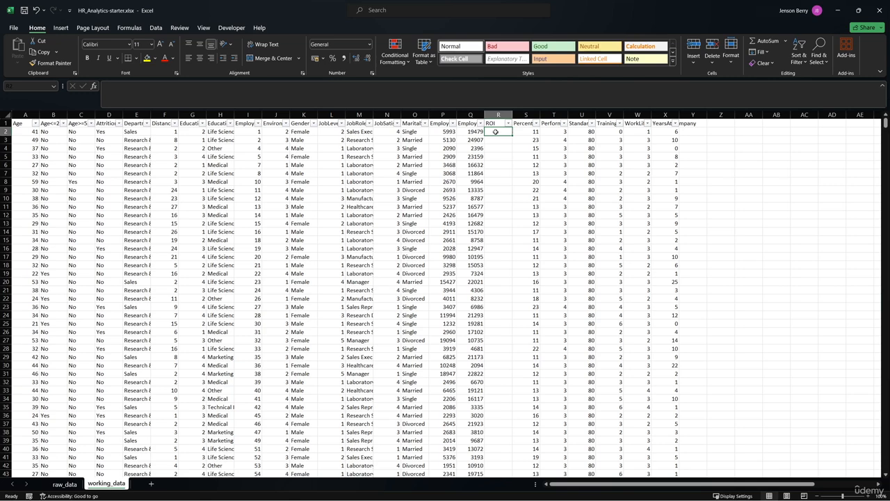
{"action": "type", "text": "=("}
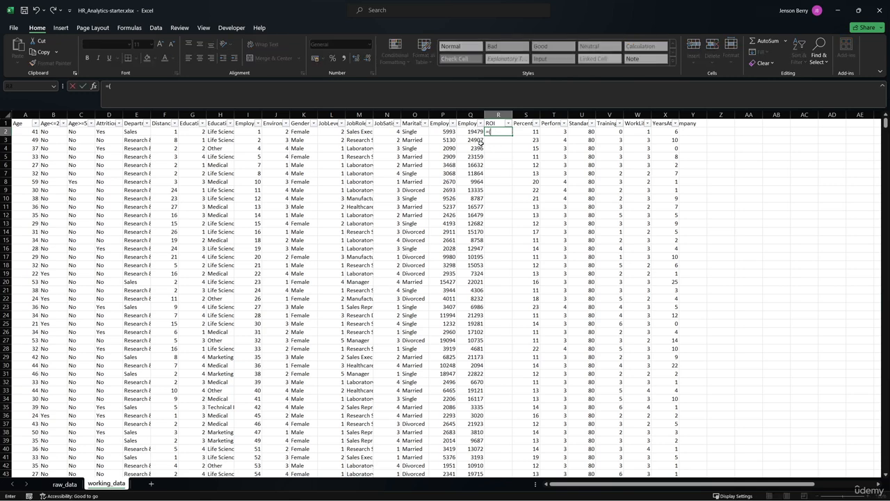
{"action": "left_click", "coordinate": [472, 132]}
{"action": "type", "text": "-"}
{"action": "left_click", "coordinate": [447, 132]}
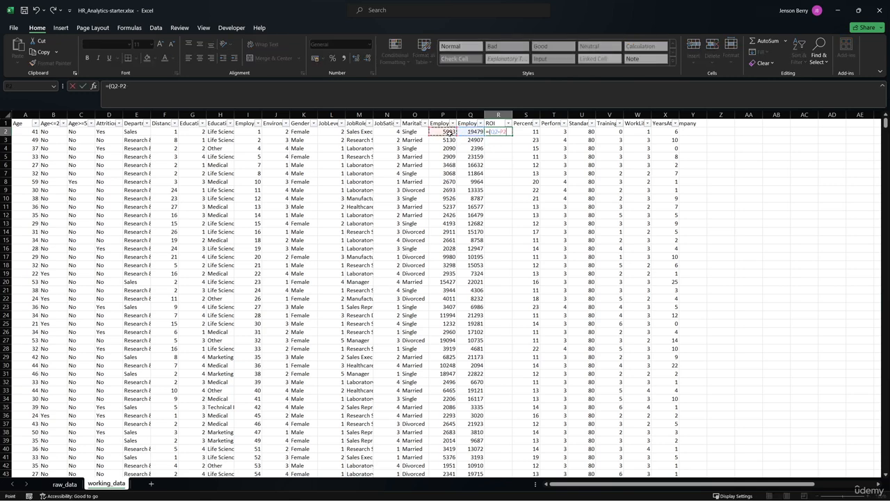
{"action": "type", "text": ")/"}
{"action": "left_click", "coordinate": [447, 132]}
{"action": "left_click", "coordinate": [116, 88]}
{"action": "left_click_drag", "start_coordinate": [109, 88], "coordinate": [128, 88]}
{"action": "key", "text": "Return"}
- Fill the R2 formula down the whole ROI column and format the column as percentages
{"action": "left_click", "coordinate": [500, 133]}
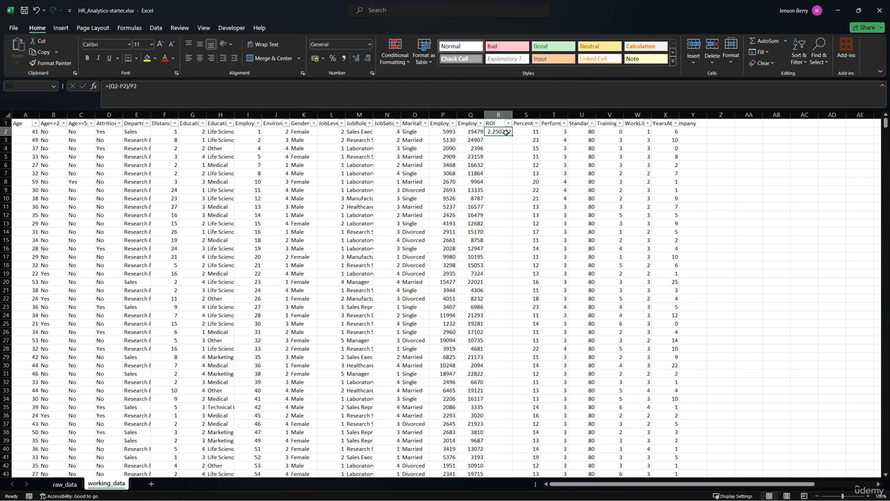
{"action": "double_click", "coordinate": [512, 135]}
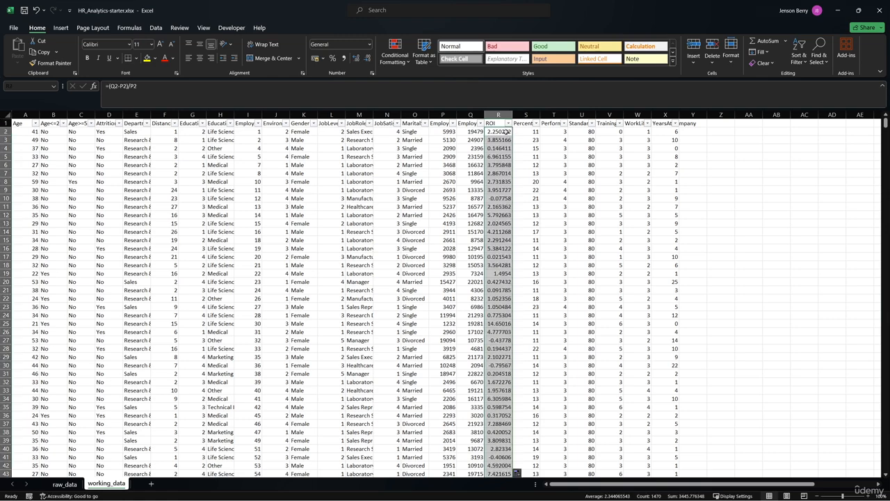
{"action": "left_click", "coordinate": [498, 114]}
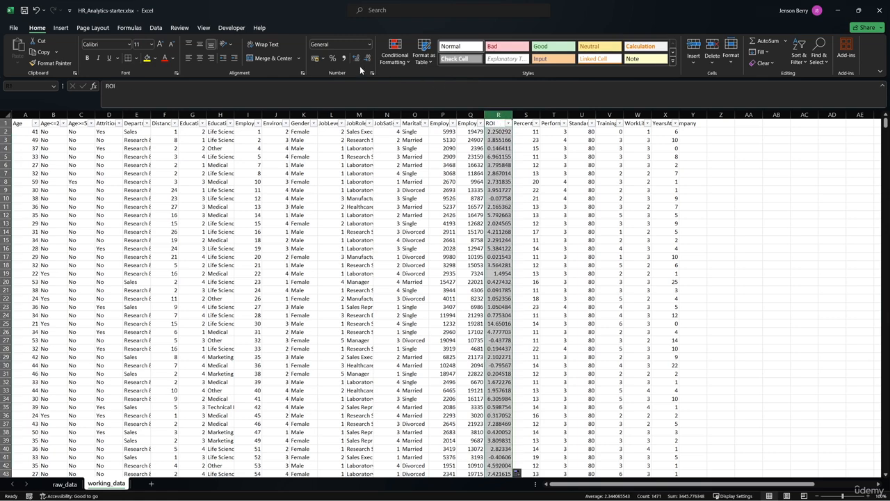
{"action": "left_click", "coordinate": [333, 59]}
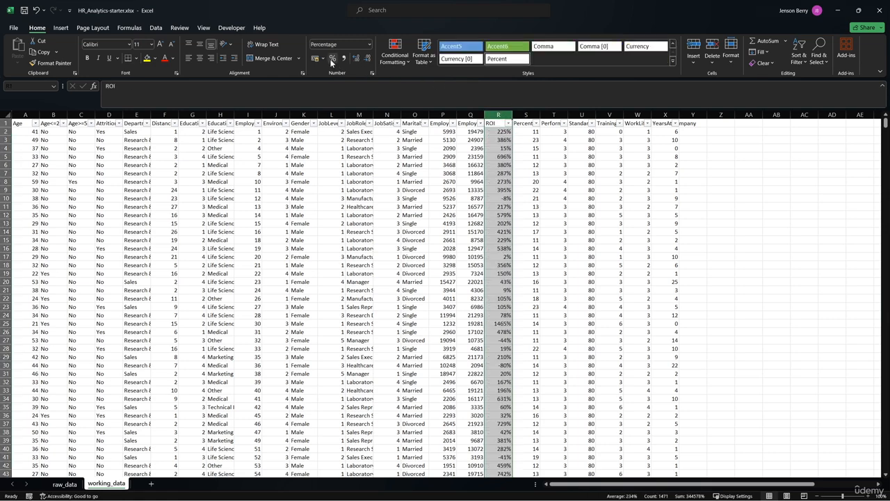
{"action": "left_click", "coordinate": [711, 180]}
{"action": "scroll", "coordinate": [532, 149], "scroll_direction": "down", "scroll_amount": 3}
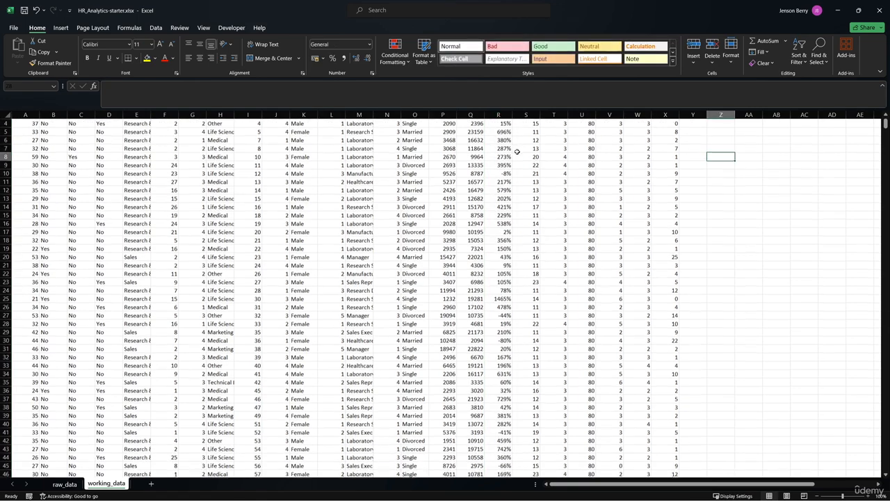
{"action": "scroll", "coordinate": [510, 194], "scroll_direction": "up", "scroll_amount": 3}
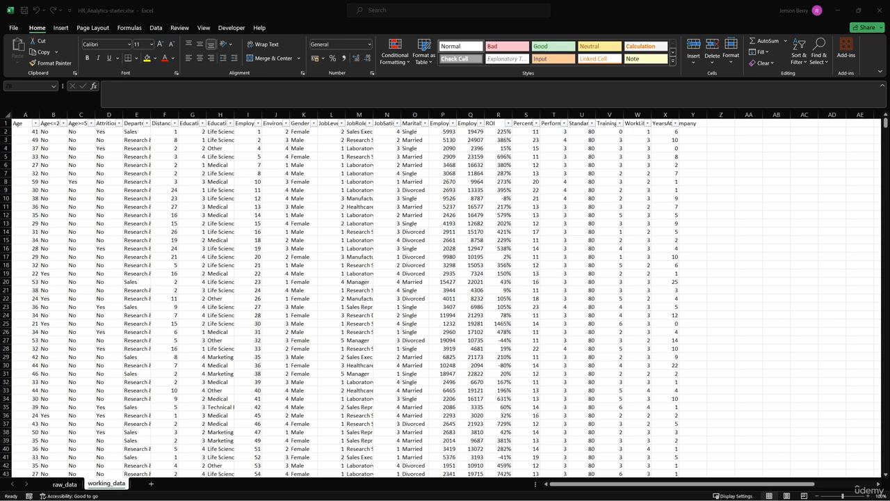
- Check the distinct values of the Education column in its filter list without applying a filter
{"action": "left_click", "coordinate": [188, 121]}
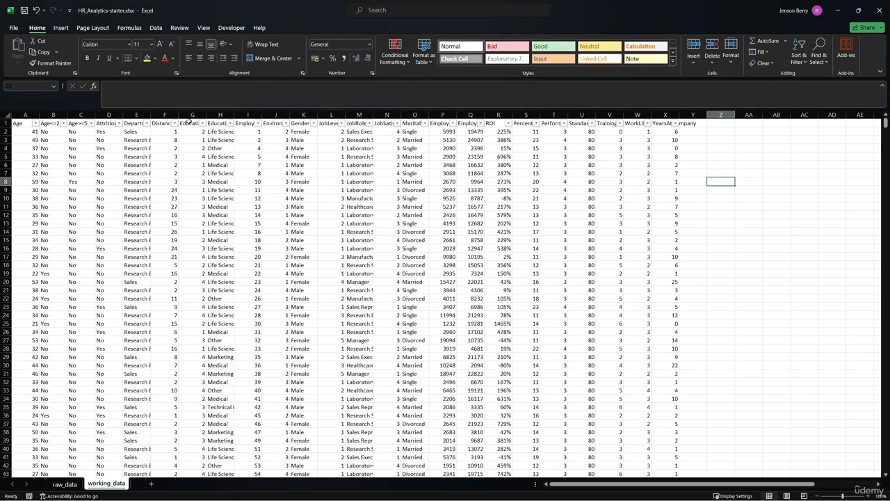
{"action": "left_click", "coordinate": [184, 122]}
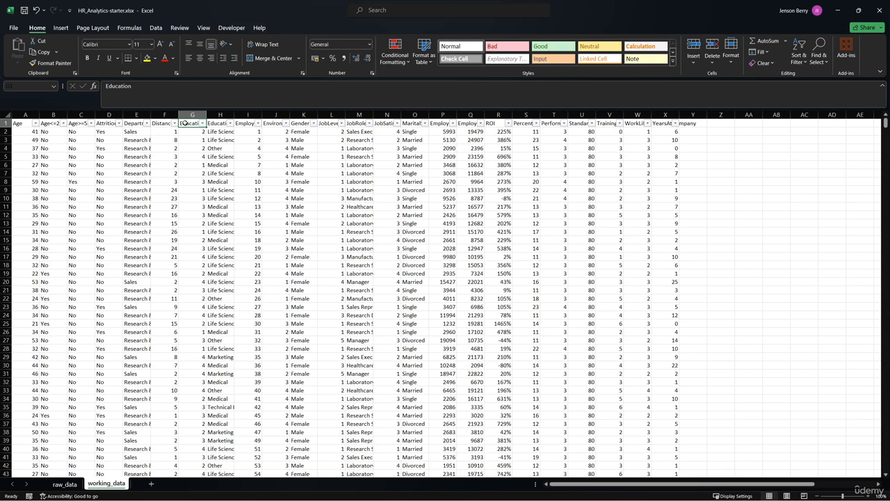
{"action": "left_click", "coordinate": [202, 123]}
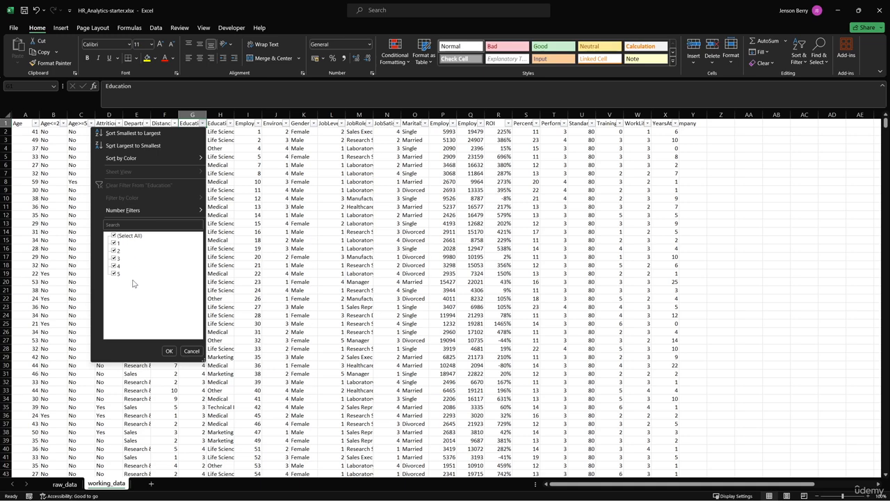
{"action": "left_click", "coordinate": [194, 349]}
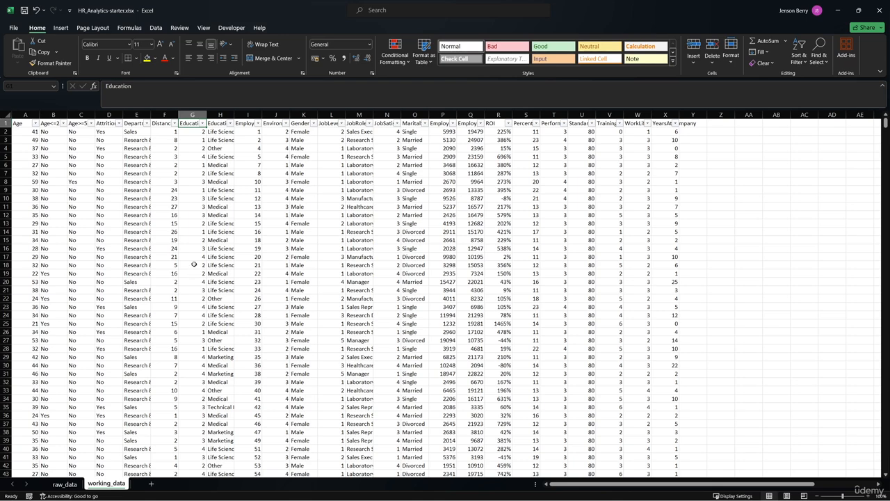
- Replace every 1 in the Education column G with High School using Find and Replace
{"action": "left_click", "coordinate": [198, 114]}
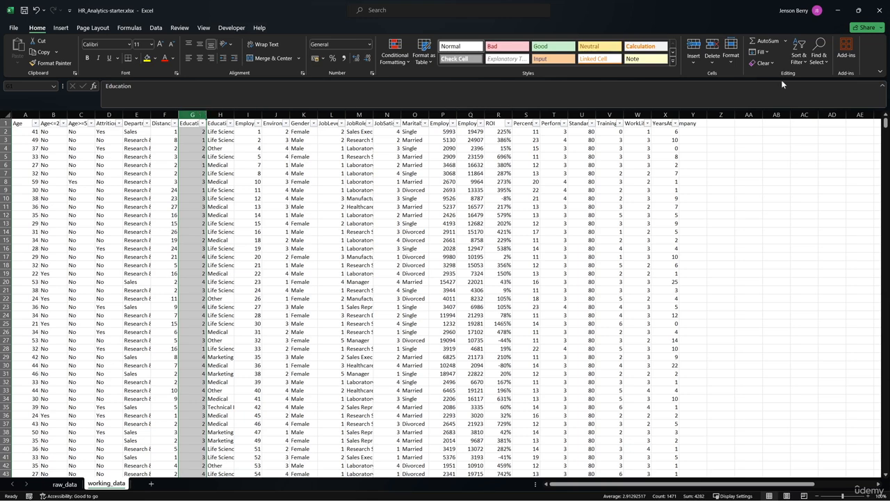
{"action": "left_click", "coordinate": [818, 63]}
{"action": "left_click", "coordinate": [826, 87]}
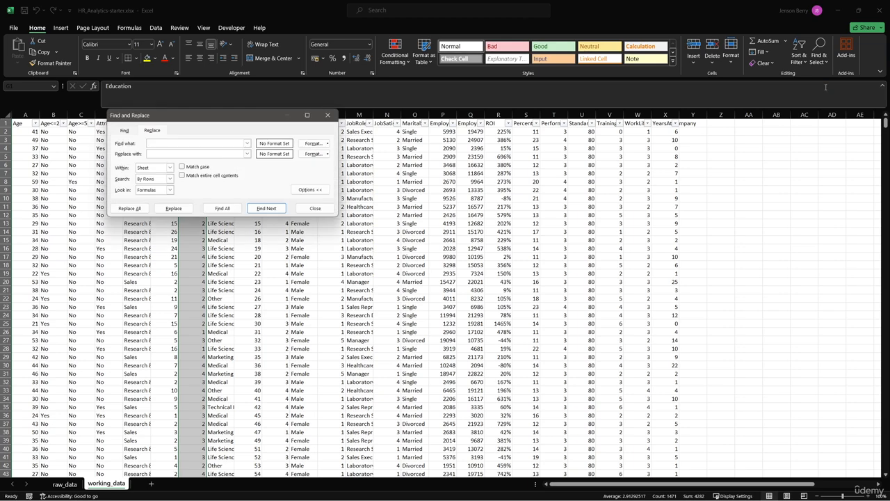
{"action": "key", "text": "Escape"}
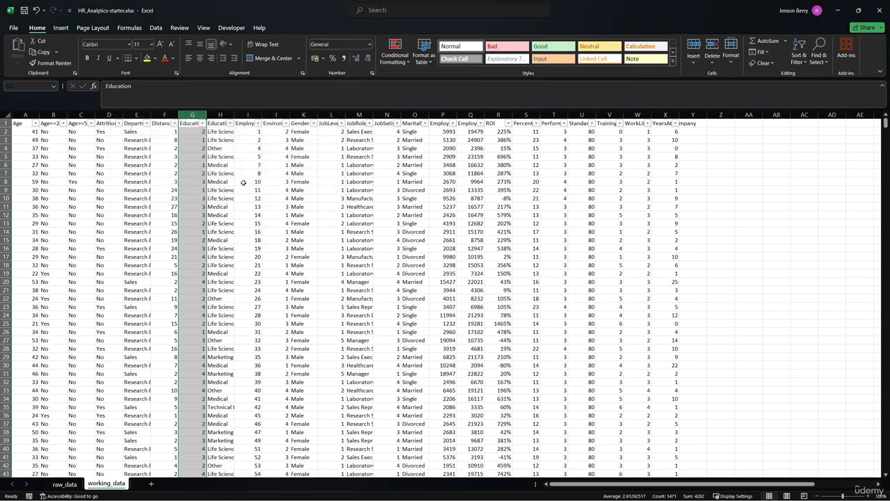
{"action": "key", "text": "ctrl+h"}
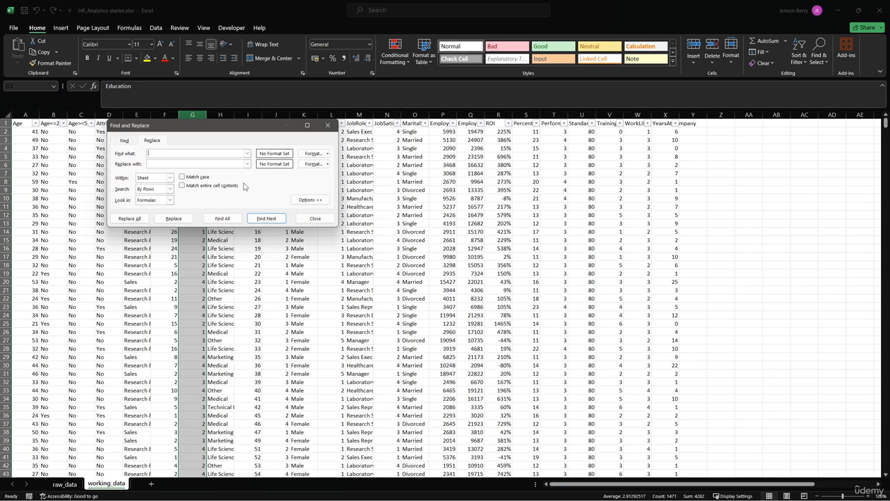
{"action": "left_click_drag", "start_coordinate": [202, 128], "coordinate": [333, 130]}
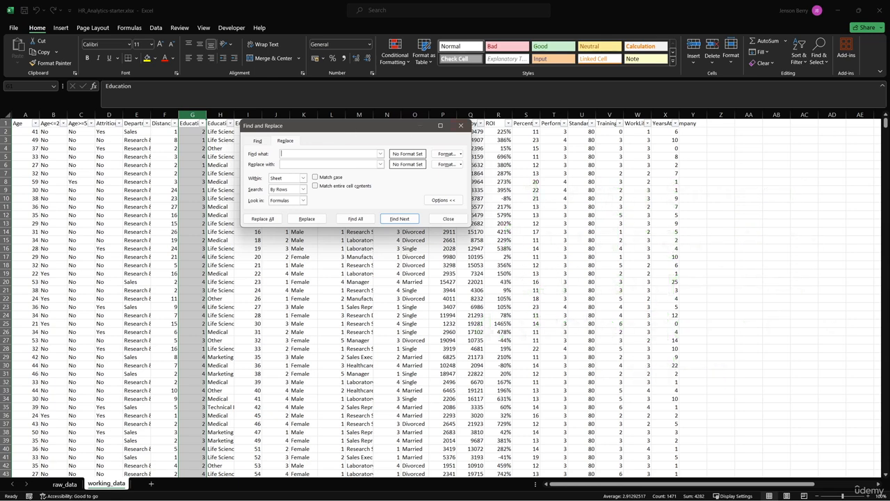
{"action": "type", "text": "1"}
{"action": "type", "text": "High School"}
{"action": "left_click", "coordinate": [263, 219]}
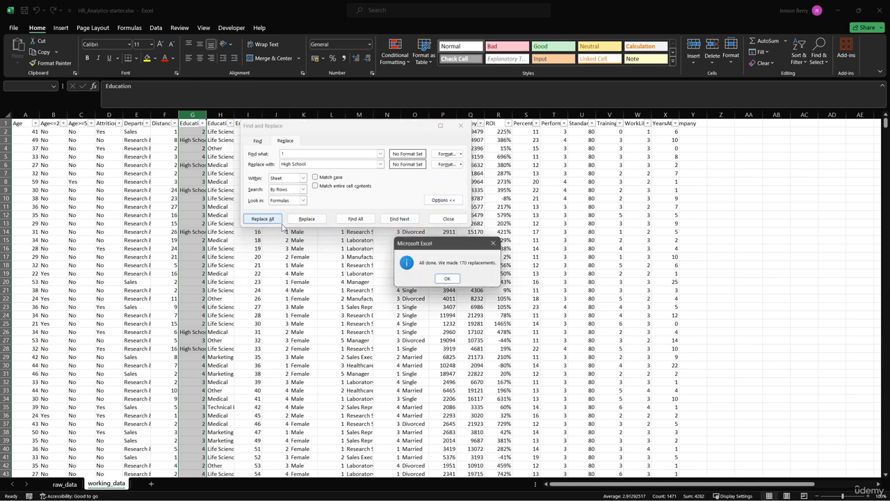
- Replace every 2 in the Education column G with Undergraduate using Find and Replace
{"action": "left_click", "coordinate": [449, 279]}
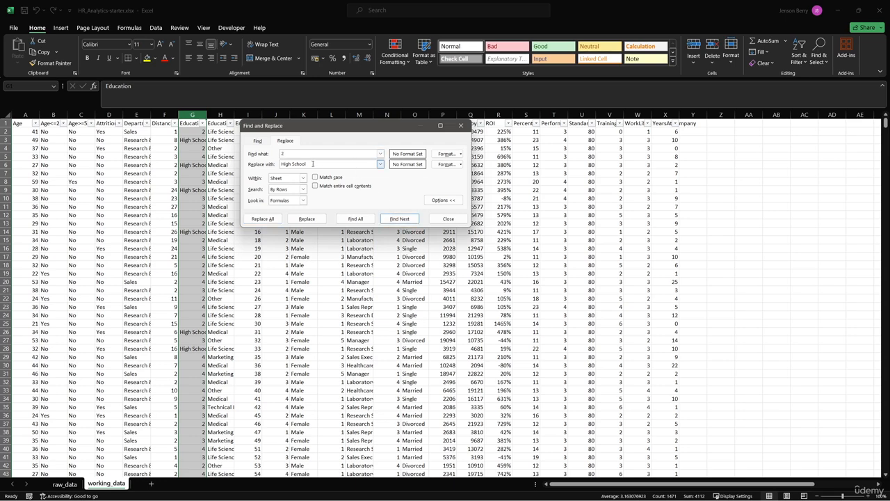
{"action": "left_click_drag", "start_coordinate": [312, 164], "coordinate": [255, 165]}
{"action": "type", "text": "Undergraduate"}
{"action": "left_click", "coordinate": [262, 219]}
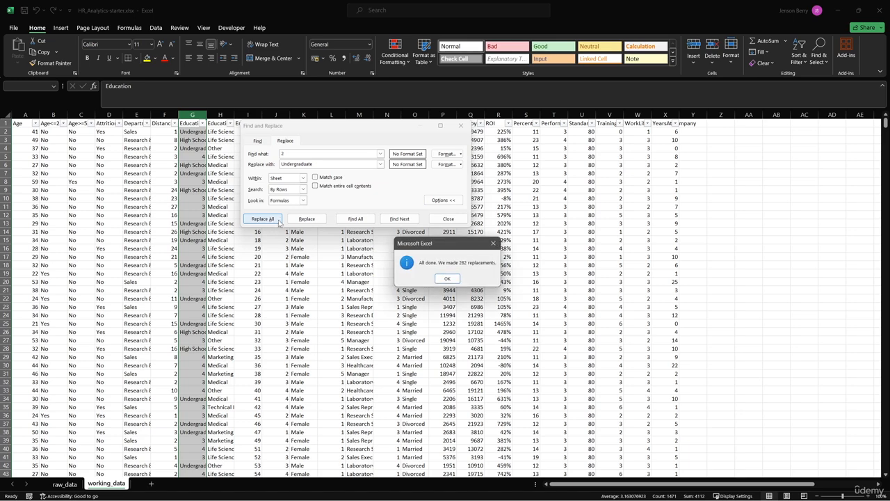
{"action": "left_click", "coordinate": [447, 279]}
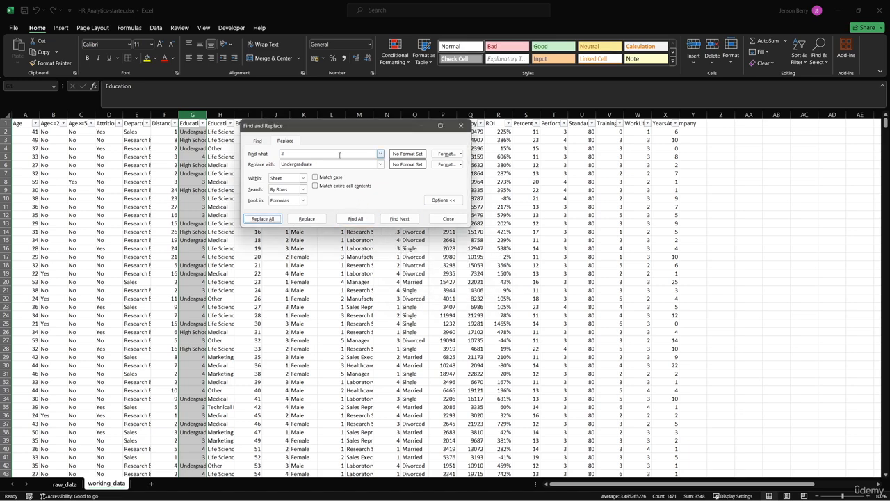
- Replace every 3 in the Education column with Postgraduate
{"action": "left_click_drag", "start_coordinate": [300, 154], "coordinate": [249, 153]}
{"action": "type", "text": "3"}
{"action": "left_click_drag", "start_coordinate": [375, 164], "coordinate": [281, 164]}
{"action": "type", "text": "Postgraduate"}
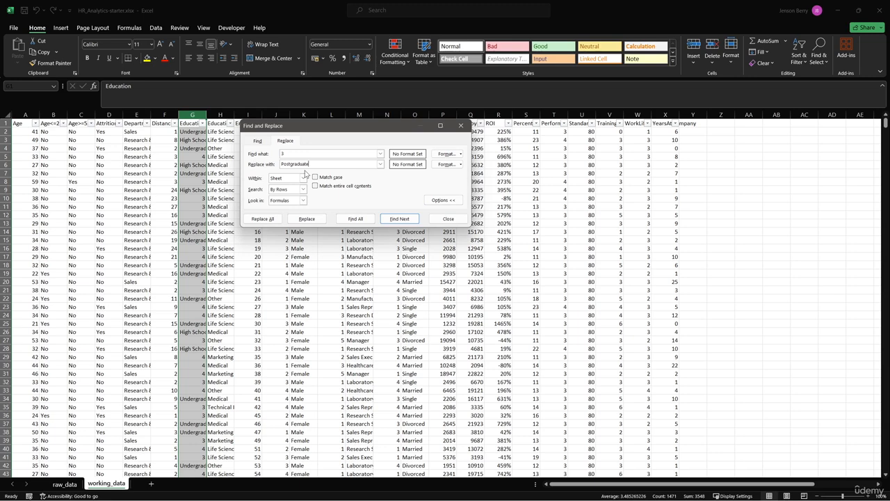
{"action": "left_click", "coordinate": [269, 220]}
{"action": "key", "text": "Return"}
- Replace every 4 in the Education column with Professional Certification
{"action": "type", "text": "4"}
{"action": "key", "text": "Tab"}
{"action": "type", "text": "Professional C"}
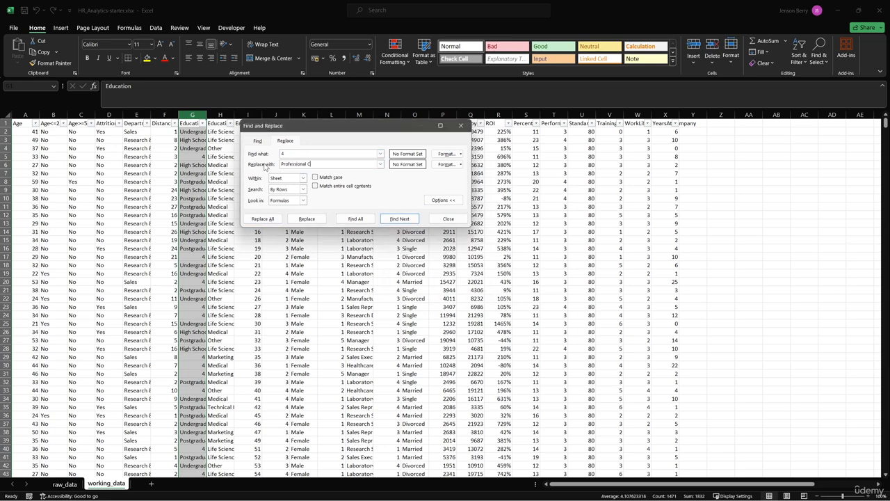
{"action": "type", "text": "ertificate"}
{"action": "left_click", "coordinate": [263, 219]}
{"action": "key", "text": "Return"}
- Replace every 5 in the Education column with Other and close Find and Replace
{"action": "type", "text": "5"}
{"action": "key", "text": "Tab"}
{"action": "type", "text": "Oth"}
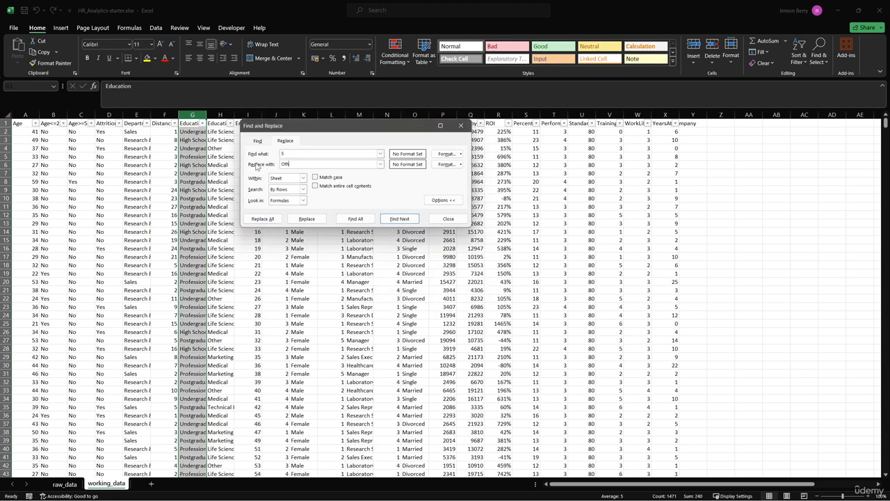
{"action": "type", "text": "er"}
{"action": "left_click", "coordinate": [262, 218]}
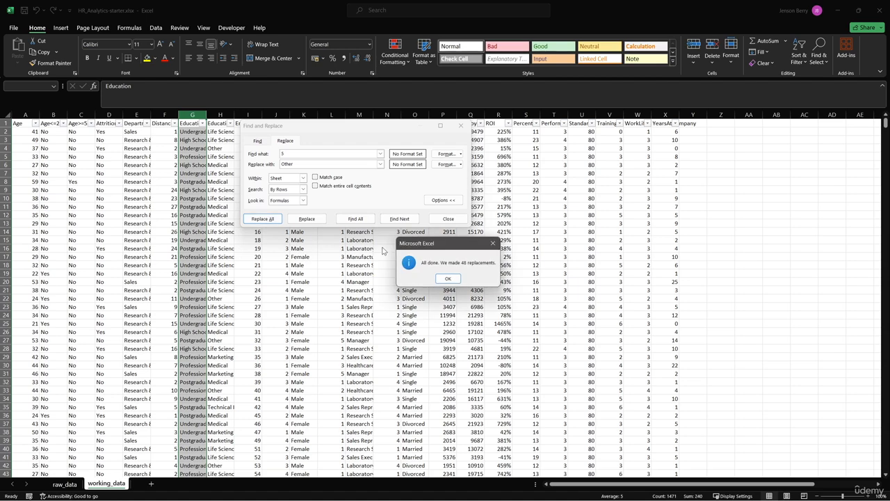
{"action": "left_click", "coordinate": [449, 278]}
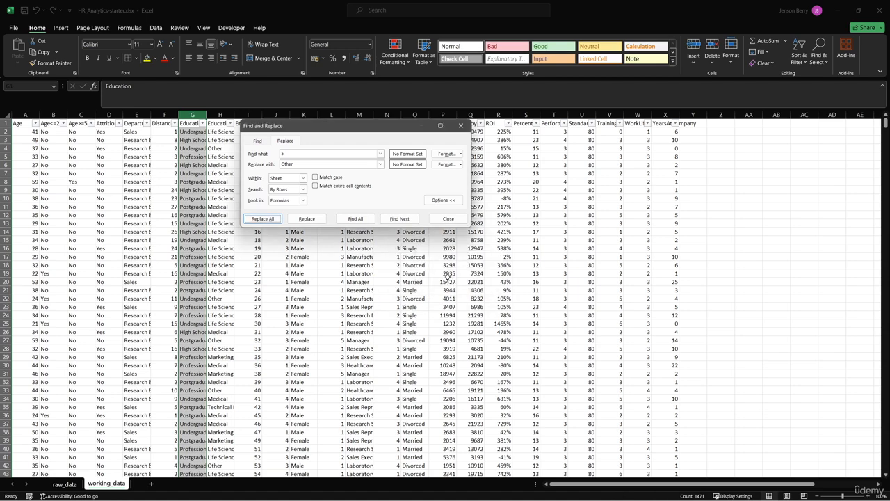
{"action": "left_click", "coordinate": [448, 218]}
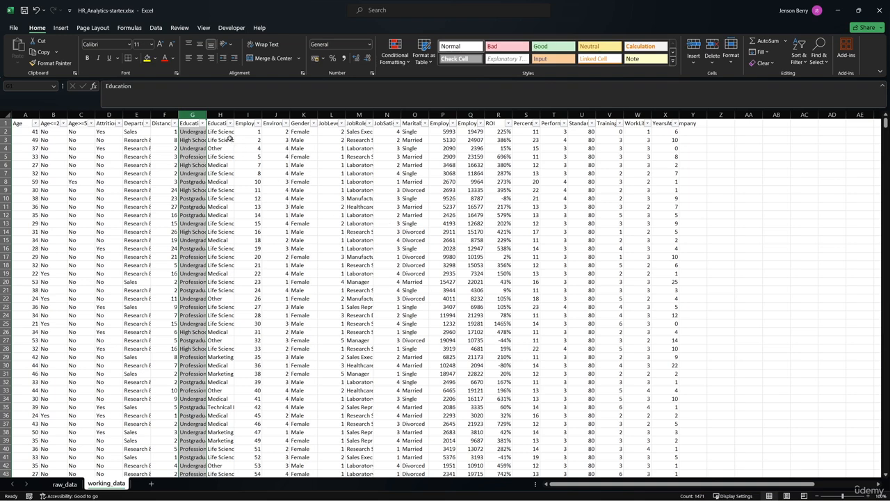
- Check the distinct Education values in the filter list and read the full EnvironmentSatisfaction, JobLevel and JobSatisfaction headers
{"action": "left_click", "coordinate": [203, 124]}
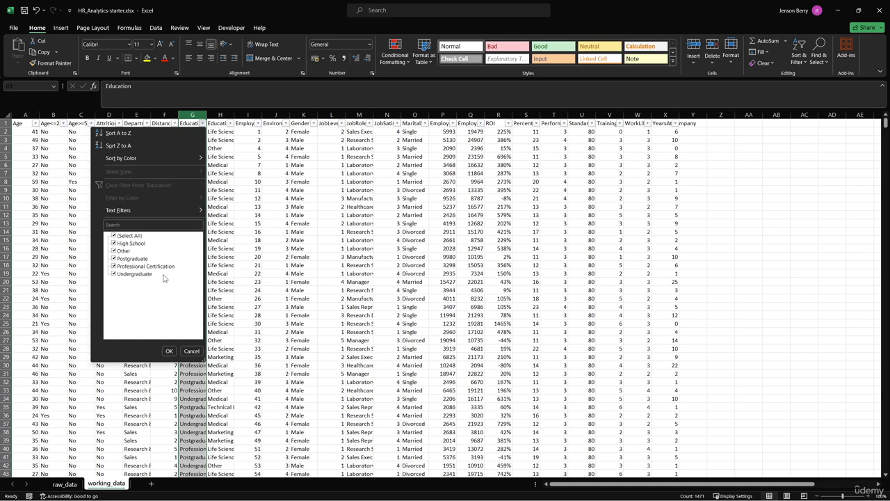
{"action": "left_click", "coordinate": [191, 350]}
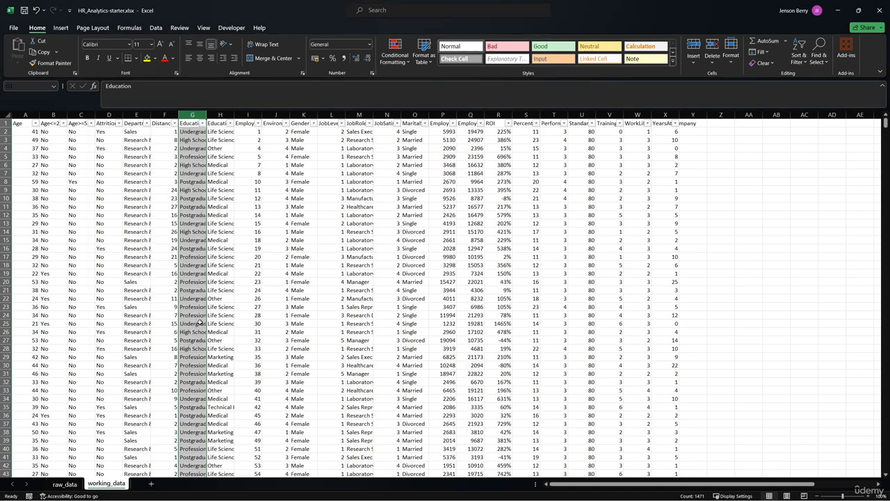
{"action": "left_click", "coordinate": [275, 124]}
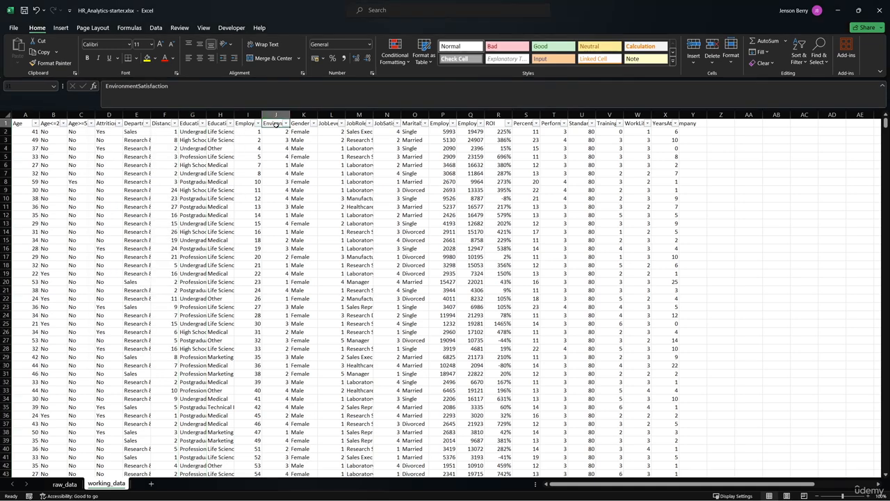
{"action": "left_click", "coordinate": [330, 123]}
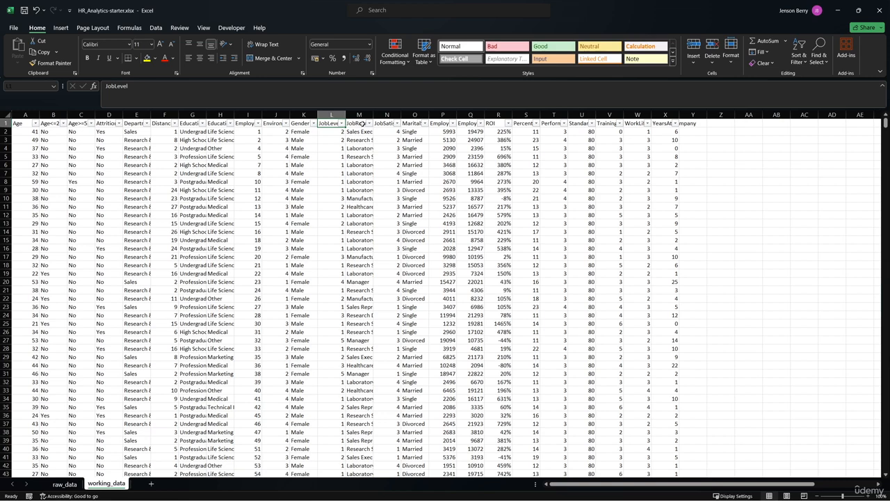
{"action": "left_click", "coordinate": [387, 123]}
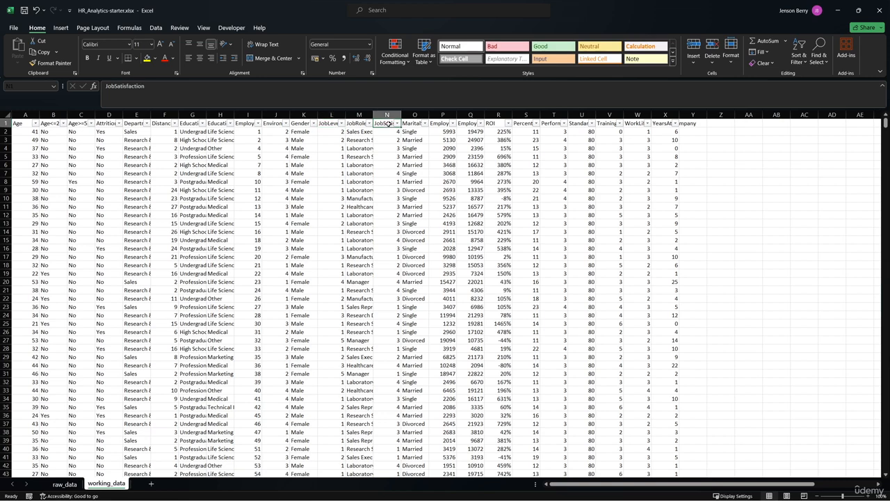
- Check the distinct values of the StandardHours column in its filter list without applying a filter
{"action": "left_click", "coordinate": [580, 123]}
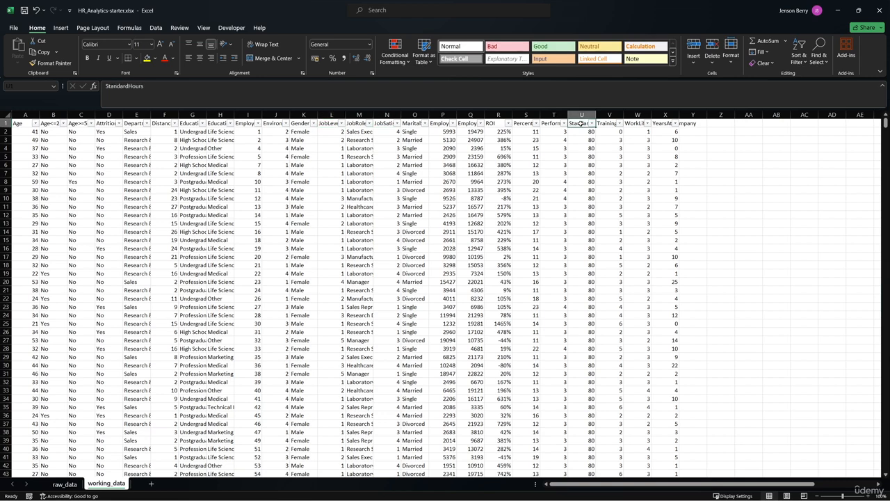
{"action": "left_click", "coordinate": [588, 131]}
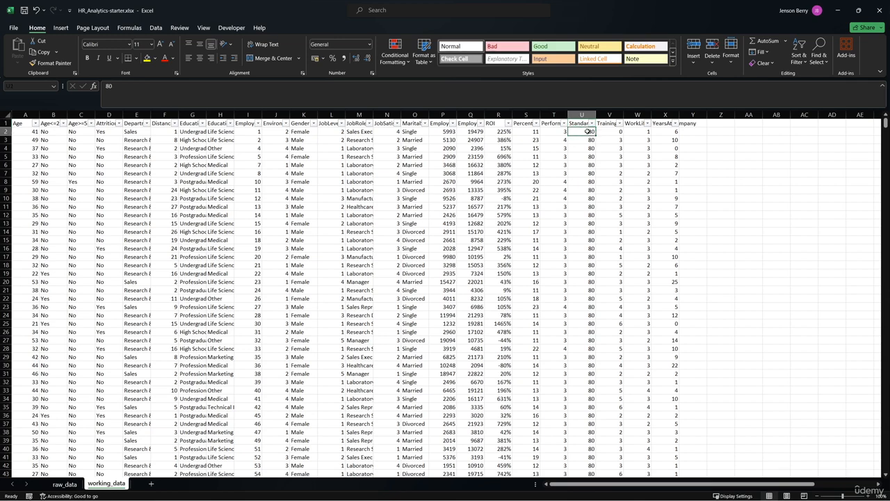
{"action": "left_click", "coordinate": [591, 123]}
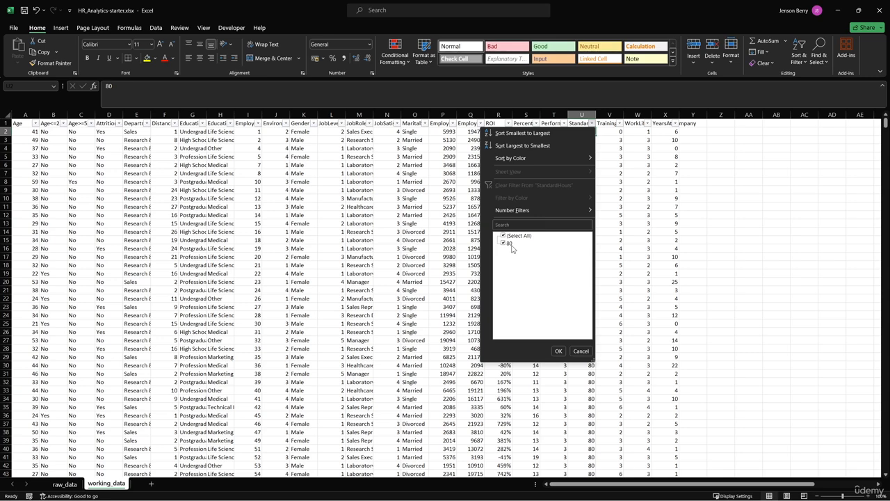
{"action": "key", "text": "Escape"}
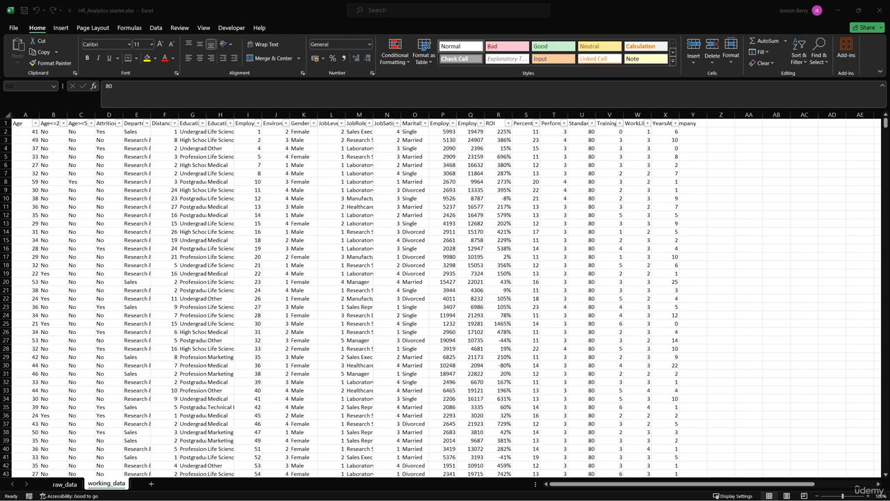
{"action": "left_click", "coordinate": [589, 131]}
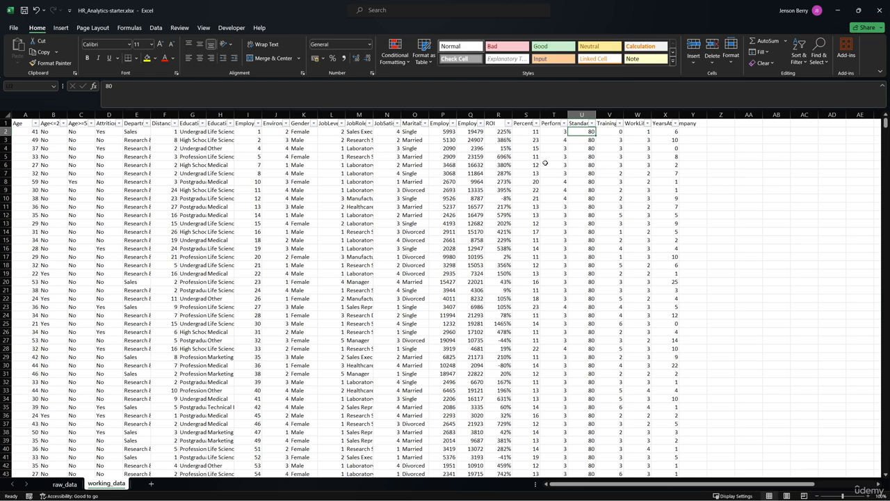
- Check the distinct values of the EnvironmentSatisfaction column in its filter list, keeping all values selected
{"action": "left_click", "coordinate": [277, 123]}
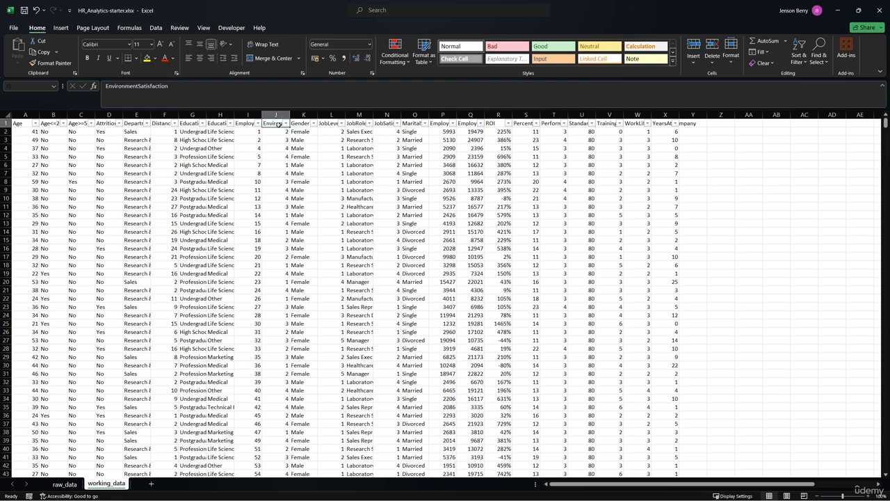
{"action": "left_click", "coordinate": [285, 124]}
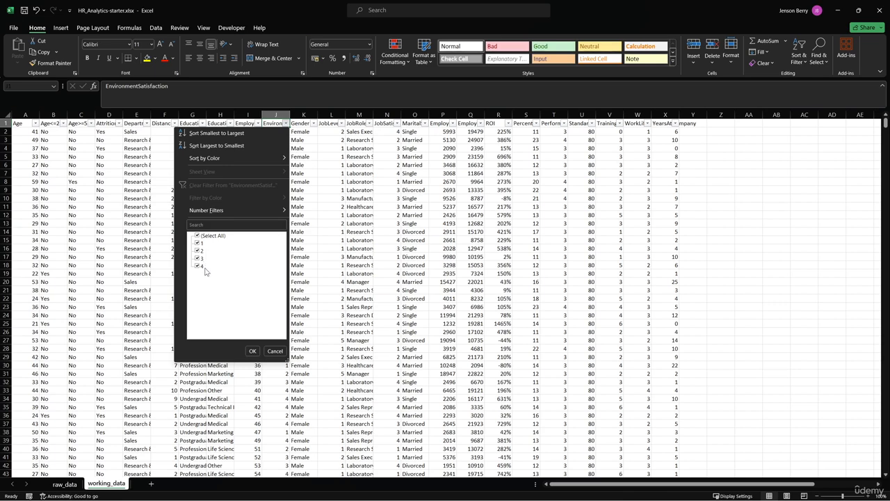
{"action": "left_click", "coordinate": [252, 350]}
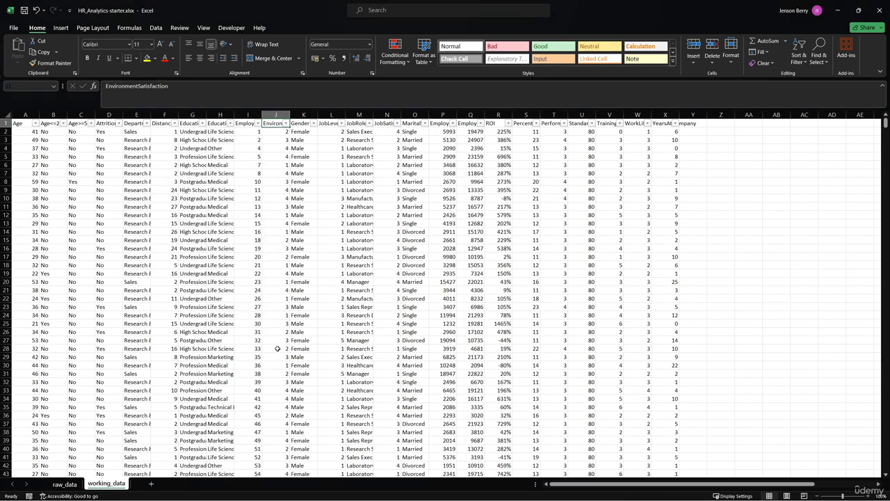
- In the EnvironmentSatisfaction column J, replace every 1 with Dissatisfied and every 2 with Neutral using Find and Replace
{"action": "left_click", "coordinate": [279, 112]}
{"action": "key", "text": "ctrl+h"}
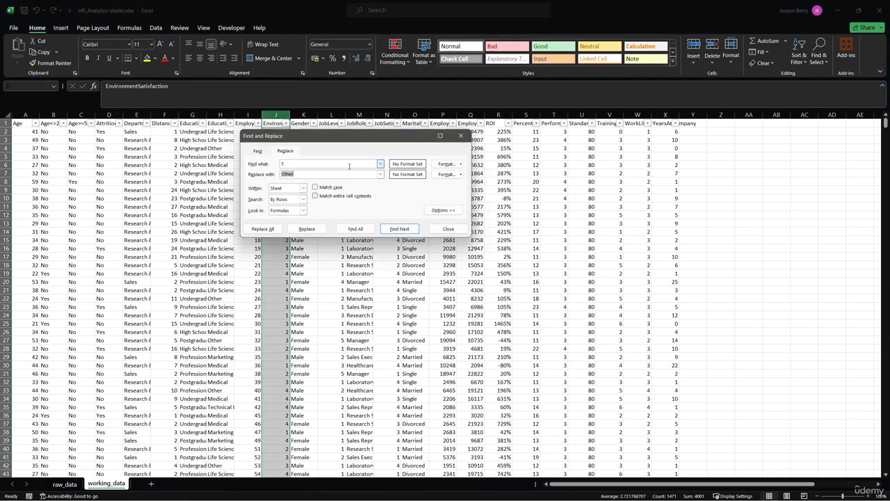
{"action": "left_click_drag", "start_coordinate": [349, 167], "coordinate": [252, 166]}
{"action": "type", "text": "1"}
{"action": "left_click_drag", "start_coordinate": [320, 174], "coordinate": [274, 174]}
{"action": "type", "text": "Dissatisfied"}
{"action": "left_click", "coordinate": [263, 228]}
{"action": "left_click", "coordinate": [449, 280]}
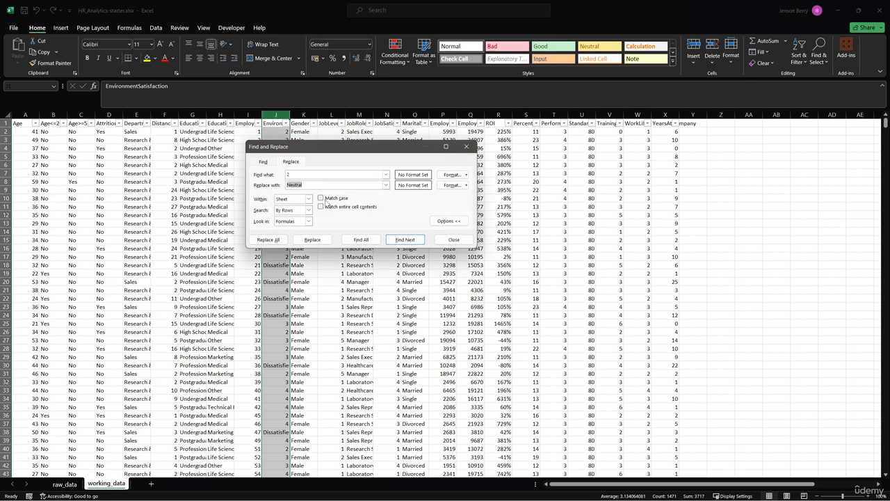
{"action": "left_click", "coordinate": [276, 240]}
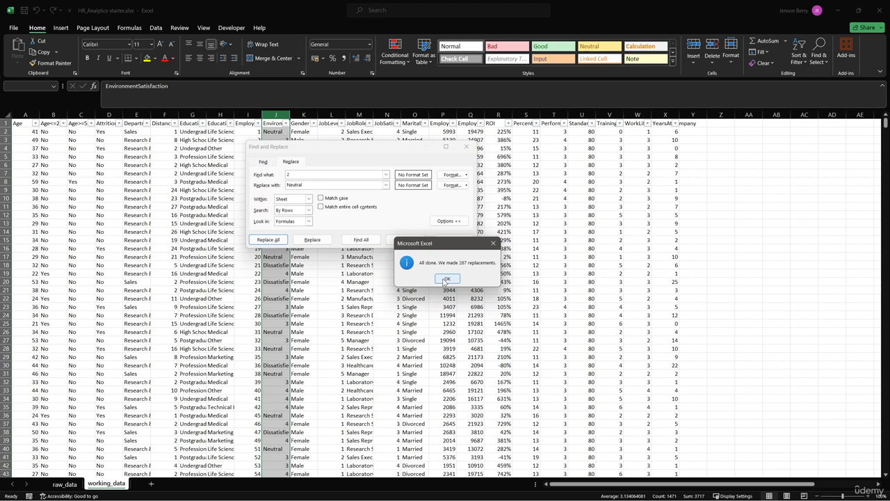
{"action": "left_click", "coordinate": [445, 279]}
- In the EnvironmentSatisfaction column, replace every 3 with Satisfied and every 4 with Very Satisfied
{"action": "double_click", "coordinate": [334, 174]}
{"action": "type", "text": "3"}
{"action": "double_click", "coordinate": [332, 184]}
{"action": "type", "text": "Satisfied"}
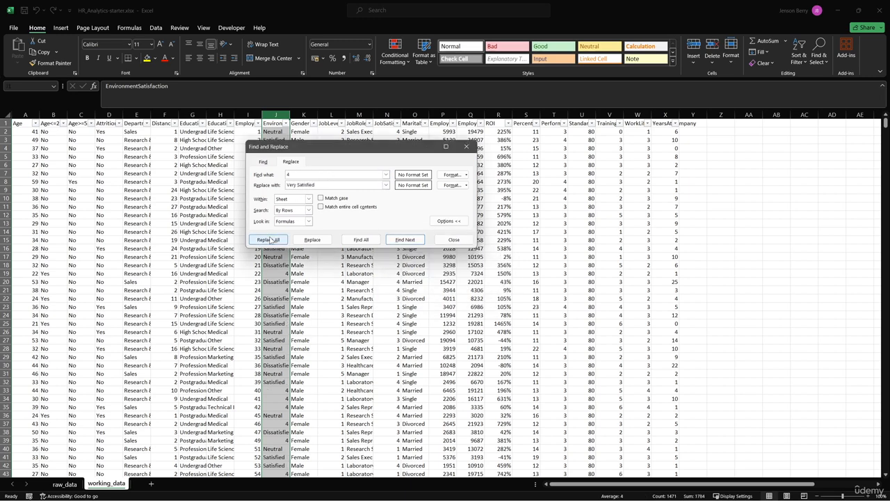
{"action": "left_click", "coordinate": [268, 239]}
{"action": "left_click", "coordinate": [448, 279]}
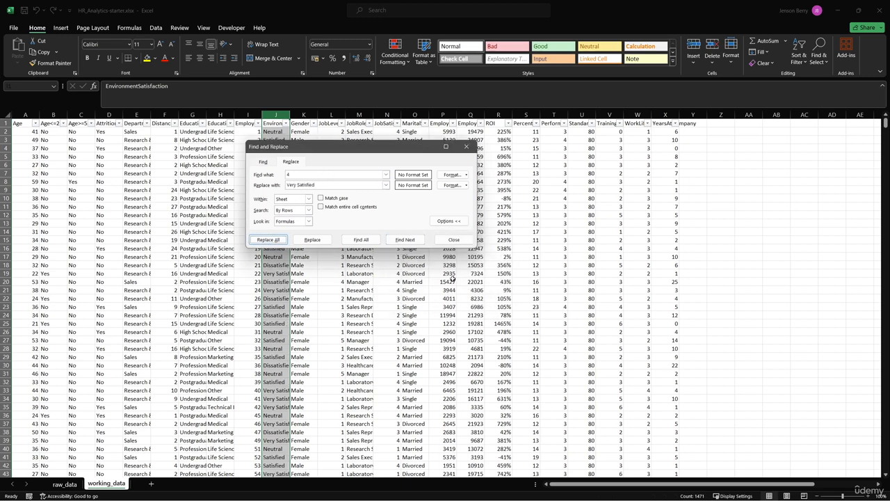
{"action": "left_click", "coordinate": [452, 240]}
- Check the distinct values of the JobLevel column in its filter list without applying a filter
{"action": "left_click", "coordinate": [332, 124]}
{"action": "left_click", "coordinate": [341, 123]}
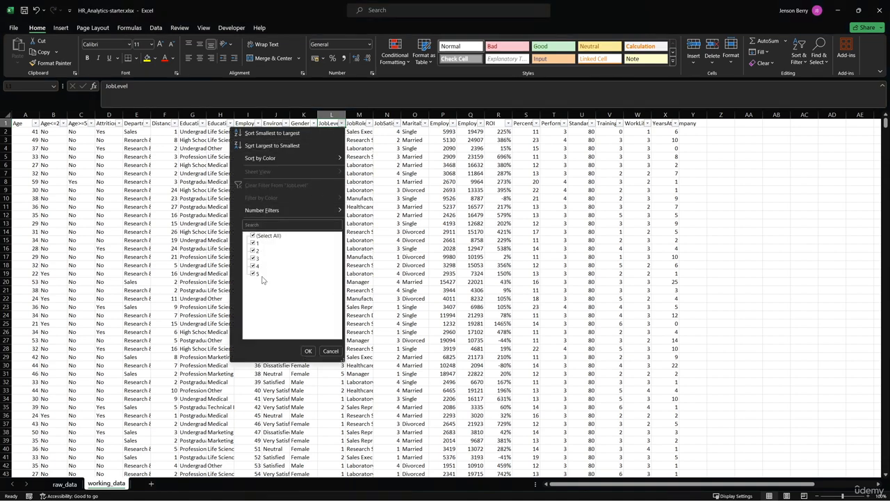
{"action": "left_click", "coordinate": [331, 350]}
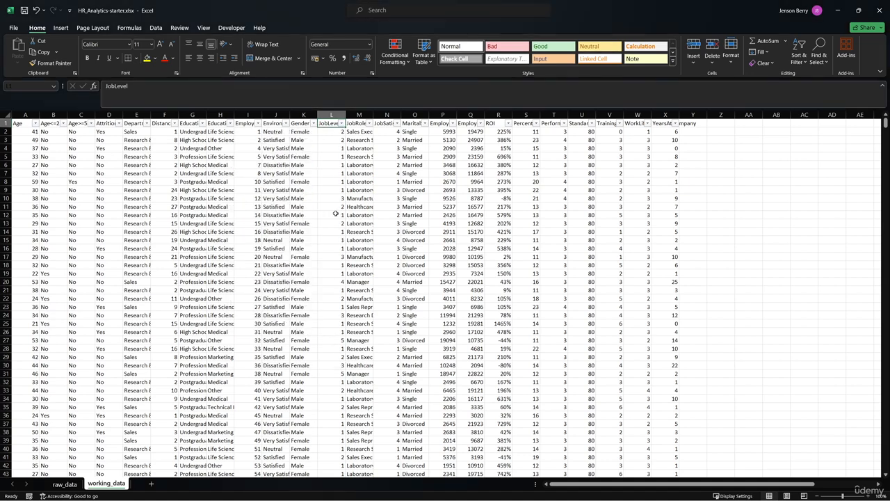
- Replace every 1 in the JobLevel column L with Entry-level using Find and Replace
{"action": "left_click", "coordinate": [331, 115]}
{"action": "key", "text": "ctrl+h"}
{"action": "key", "text": "shift+Tab"}
{"action": "type", "text": "1"}
{"action": "key", "text": "Tab"}
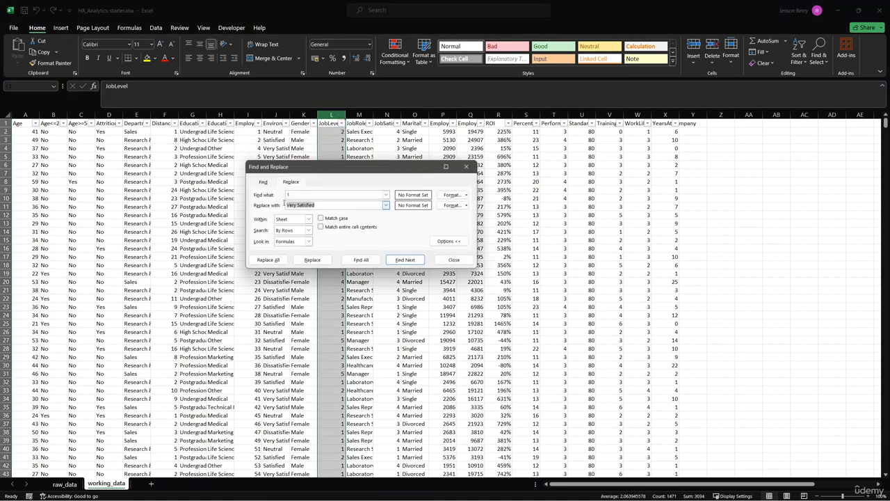
{"action": "type", "text": "Entry-level"}
{"action": "left_click", "coordinate": [271, 259]}
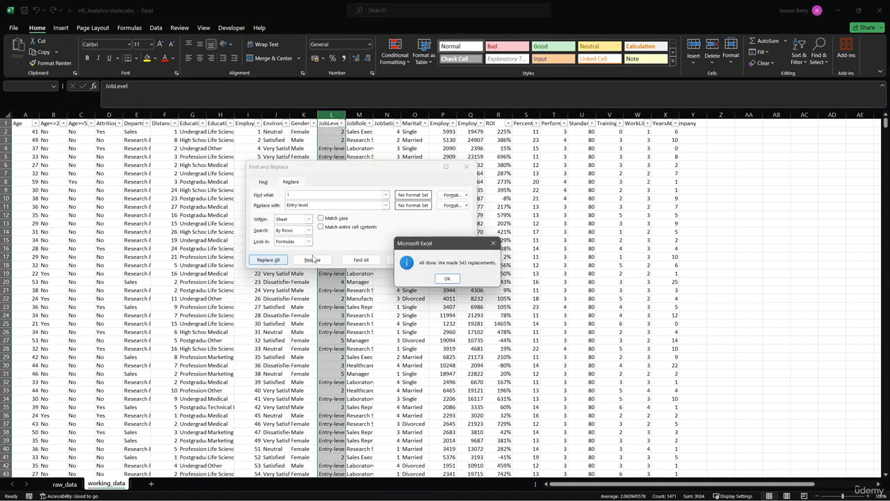
{"action": "left_click", "coordinate": [448, 278]}
- Replace every 2 in the JobLevel column with Junior
{"action": "double_click", "coordinate": [327, 196]}
{"action": "type", "text": "2"}
{"action": "double_click", "coordinate": [315, 204]}
{"action": "type", "text": "Junior"}
{"action": "key", "text": "alt+a"}
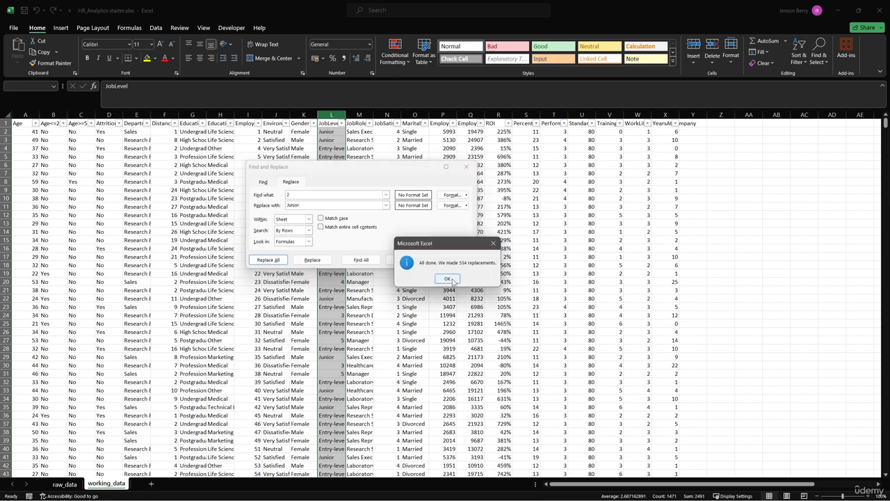
{"action": "key", "text": "Return"}
- Replace every 3 in the JobLevel column with Mid-level
{"action": "key", "text": "alt+n"}
{"action": "type", "text": "3"}
{"action": "double_click", "coordinate": [315, 204]}
{"action": "type", "text": "Mid-level"}
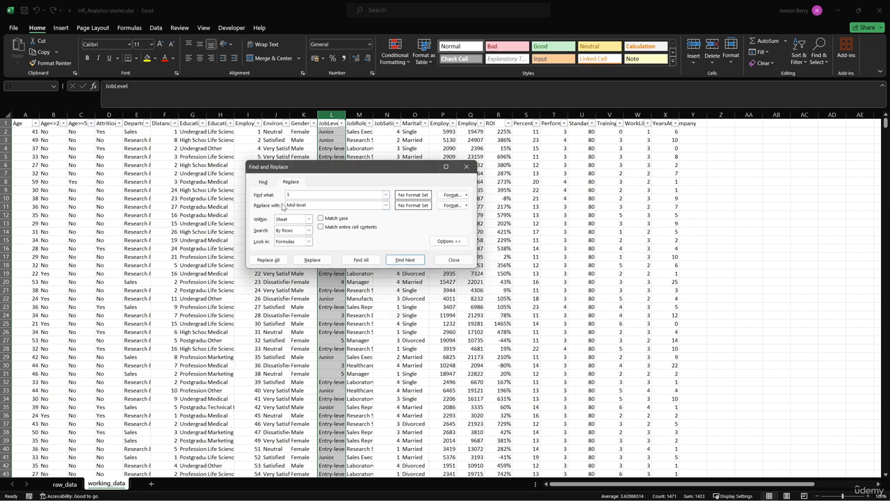
{"action": "key", "text": "alt+a"}
{"action": "key", "text": "Return"}
- Replace every 4 in the JobLevel column with Senior
{"action": "key", "text": "alt+n"}
{"action": "type", "text": "4"}
{"action": "key", "text": "alt+p"}
{"action": "type", "text": "Senior"}
{"action": "key", "text": "alt+a"}
{"action": "key", "text": "Return"}
- Replace every 5 in the JobLevel column with Executive
{"action": "key", "text": "alt+n"}
{"action": "type", "text": "5"}
{"action": "key", "text": "alt+p"}
{"action": "type", "text": "Exc"}
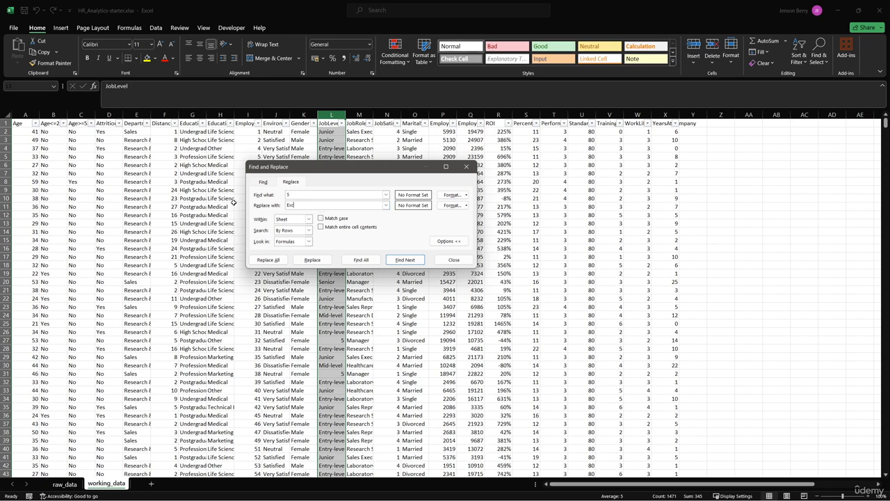
{"action": "type", "text": "cutive"}
{"action": "left_click", "coordinate": [270, 259]}
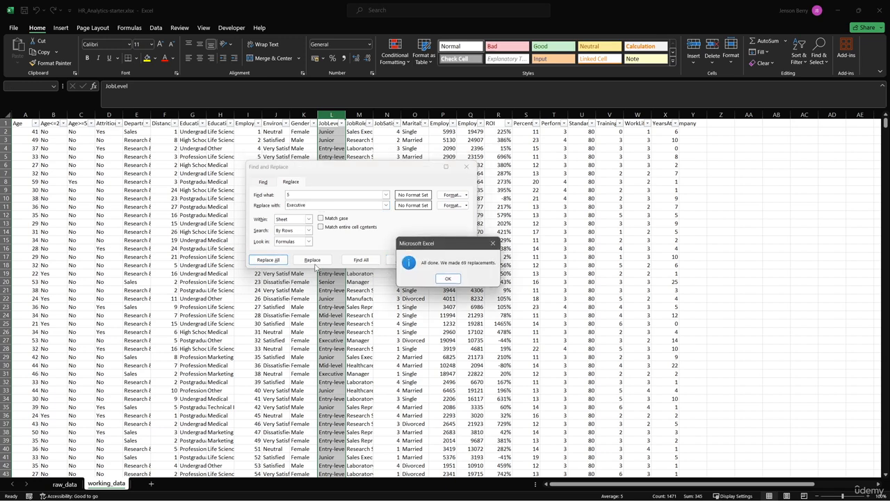
- Finish the JobLevel replacement and replace every 1 in the JobSatisfaction column with Dissatisfied
{"action": "left_click", "coordinate": [449, 279]}
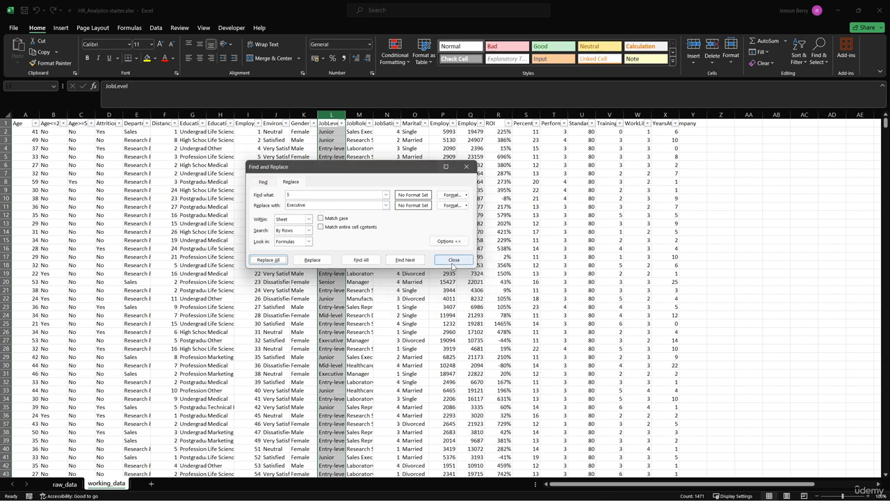
{"action": "left_click", "coordinate": [452, 259]}
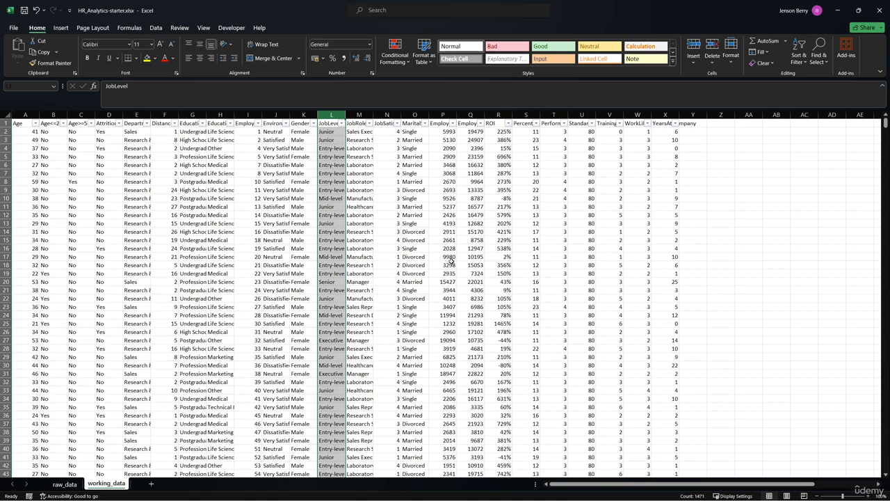
{"action": "left_click", "coordinate": [385, 124]}
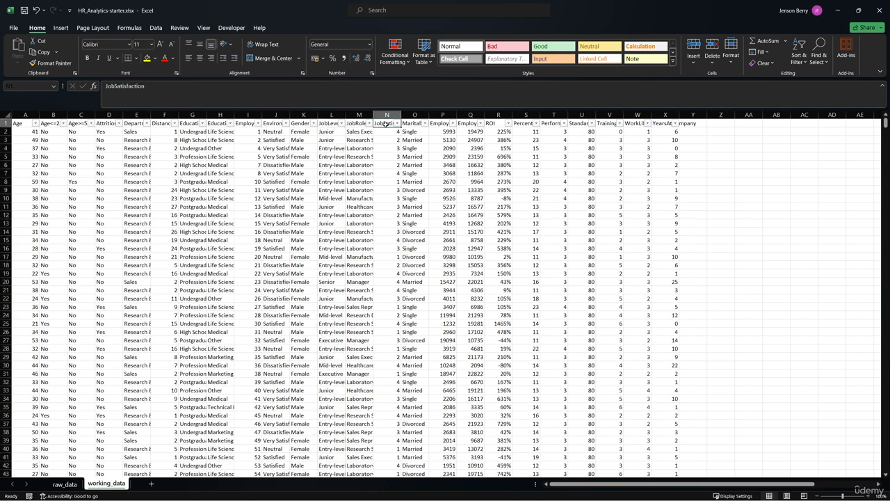
{"action": "left_click", "coordinate": [388, 115]}
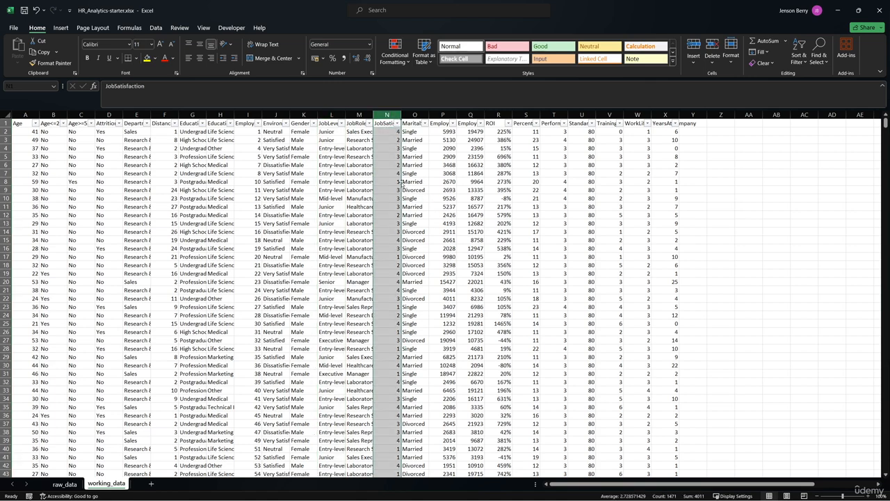
{"action": "key", "text": "ctrl+h"}
{"action": "left_click_drag", "start_coordinate": [382, 204], "coordinate": [273, 205]}
{"action": "type", "text": "1"}
{"action": "key", "text": "Tab"}
{"action": "type", "text": "Dissatisfied"}
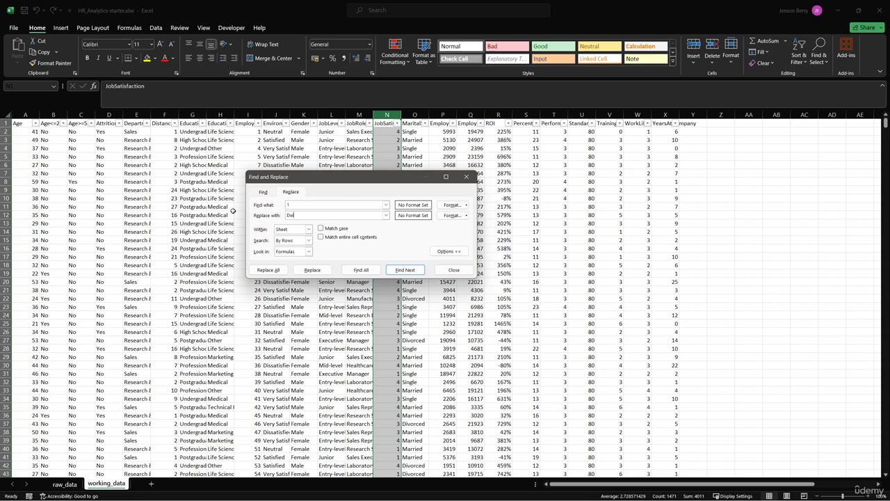
{"action": "left_click", "coordinate": [269, 270]}
- Replace every 2 in the JobSatisfaction column with Neutral
{"action": "left_click_drag", "start_coordinate": [382, 204], "coordinate": [253, 208]}
{"action": "type", "text": "2"}
{"action": "key", "text": "Tab"}
{"action": "type", "text": "Neutral"}
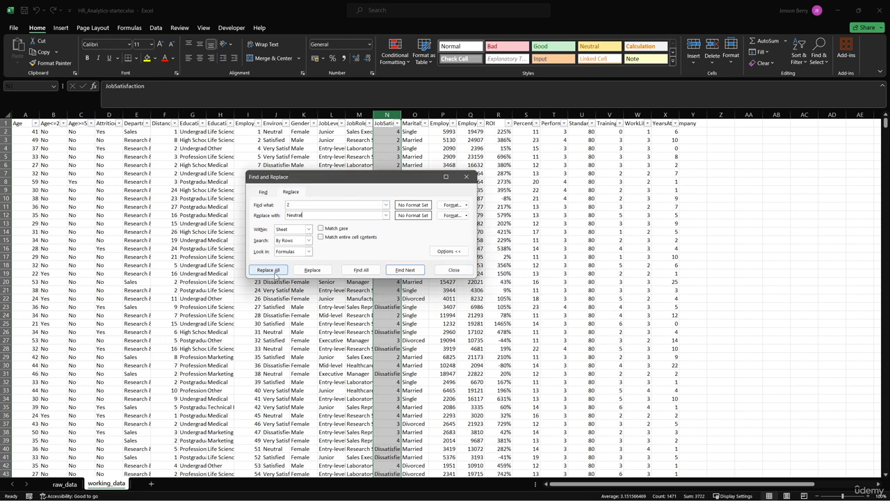
{"action": "left_click", "coordinate": [274, 270]}
{"action": "left_click", "coordinate": [445, 270]}
- Replace every 3 in the JobSatisfaction column with Satisfied
{"action": "left_click_drag", "start_coordinate": [382, 205], "coordinate": [233, 207]}
{"action": "type", "text": "3fied"}
{"action": "left_click", "coordinate": [268, 270]}
{"action": "left_click", "coordinate": [446, 279]}
- Replace every 4 in the JobSatisfaction column with Very Satisfied and close Find and Replace
{"action": "left_click_drag", "start_coordinate": [382, 205], "coordinate": [279, 206]}
{"action": "type", "text": "4"}
{"action": "key", "text": "Tab"}
{"action": "type", "text": "Very Satisfied"}
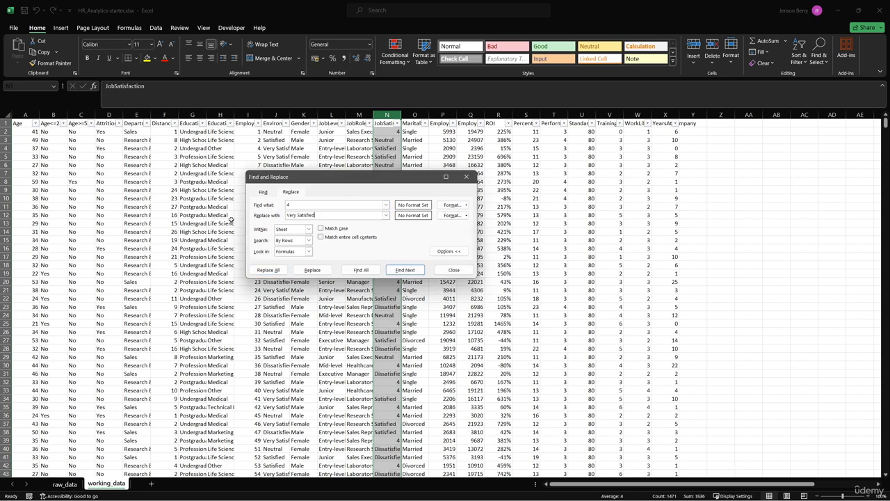
{"action": "left_click", "coordinate": [269, 270]}
{"action": "left_click", "coordinate": [445, 278]}
{"action": "key", "text": "Escape"}
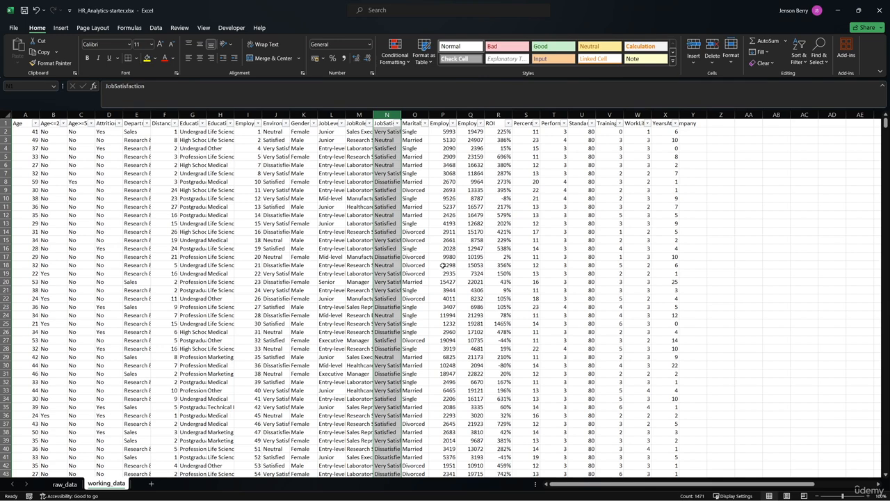
- Replace every 80 in the StandardHours column with 40 and close Find and Replace
{"action": "left_click", "coordinate": [577, 116]}
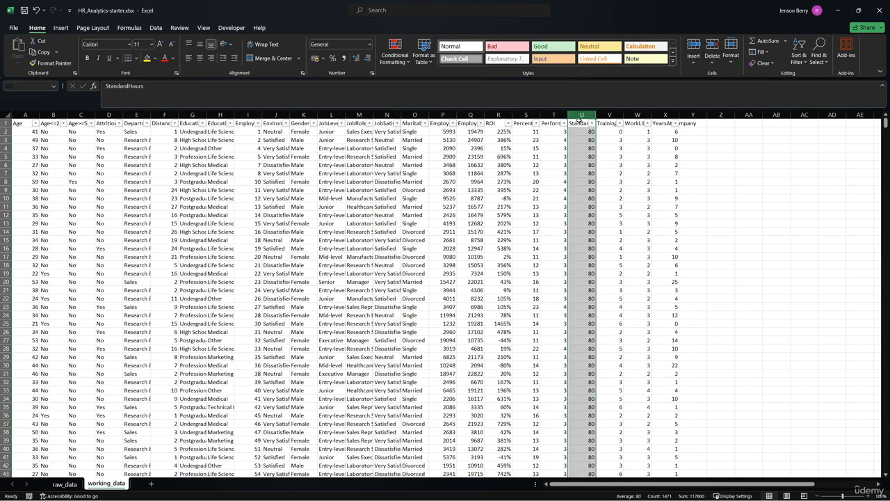
{"action": "key", "text": "ctrl+h"}
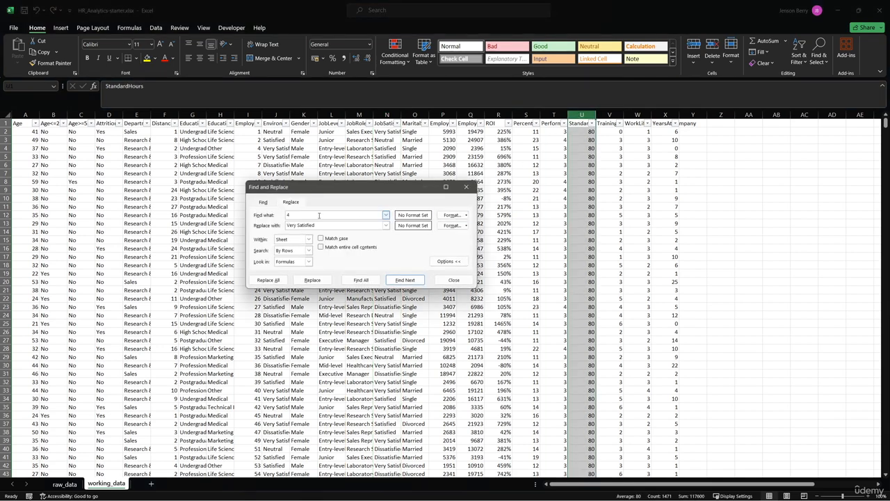
{"action": "type", "text": "80"}
{"action": "triple_click", "coordinate": [326, 225]}
{"action": "type", "text": "40"}
{"action": "left_click", "coordinate": [270, 280]}
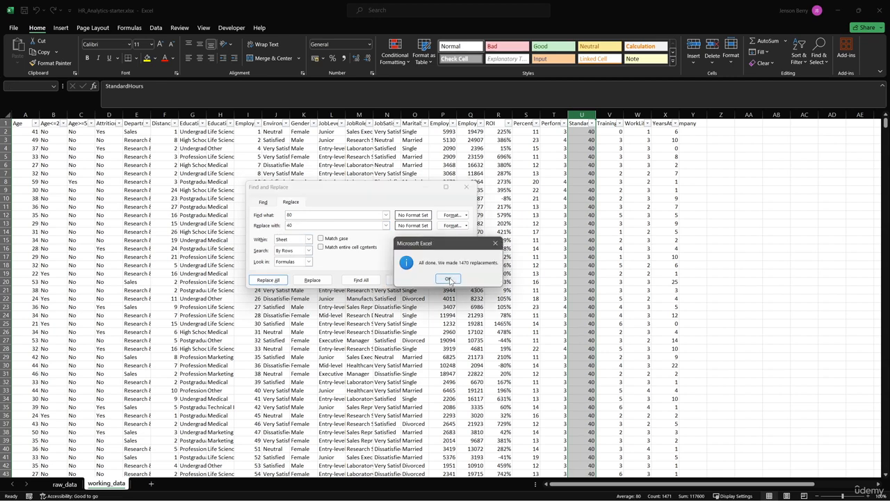
{"action": "key", "text": "Return"}
{"action": "left_click", "coordinate": [453, 280]}
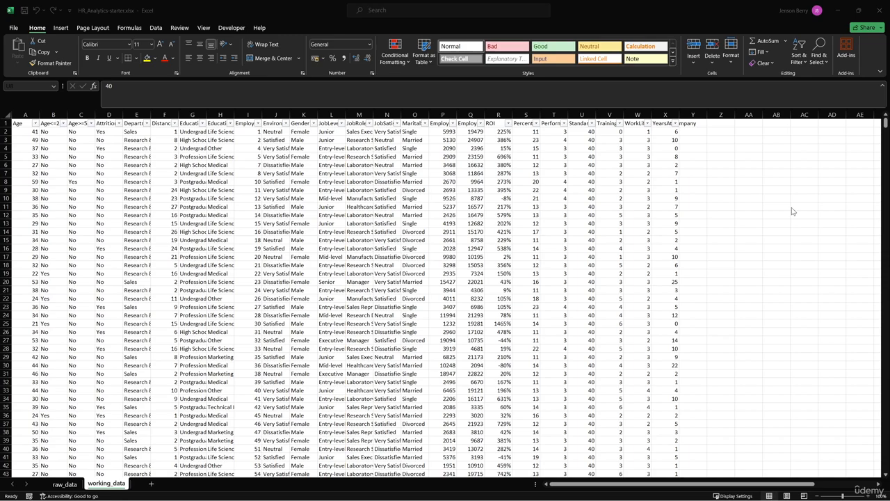
{"action": "left_click", "coordinate": [613, 213]}
{"action": "scroll", "coordinate": [609, 209], "scroll_direction": "down", "scroll_amount": 8}
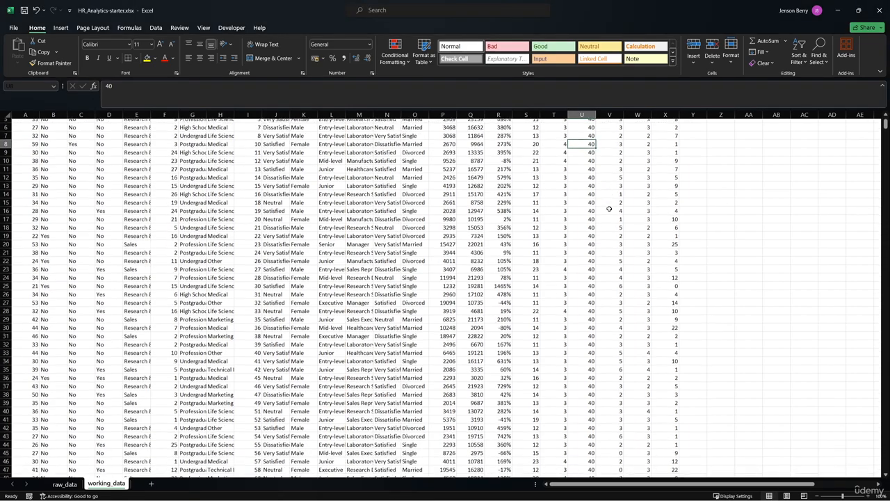
{"action": "scroll", "coordinate": [608, 212], "scroll_direction": "down", "scroll_amount": 1}
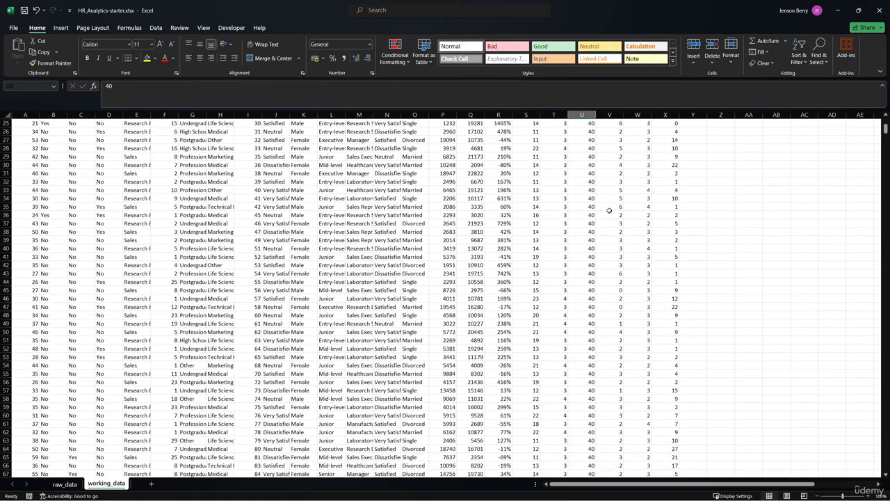
{"action": "scroll", "coordinate": [609, 210], "scroll_direction": "up", "scroll_amount": 8}
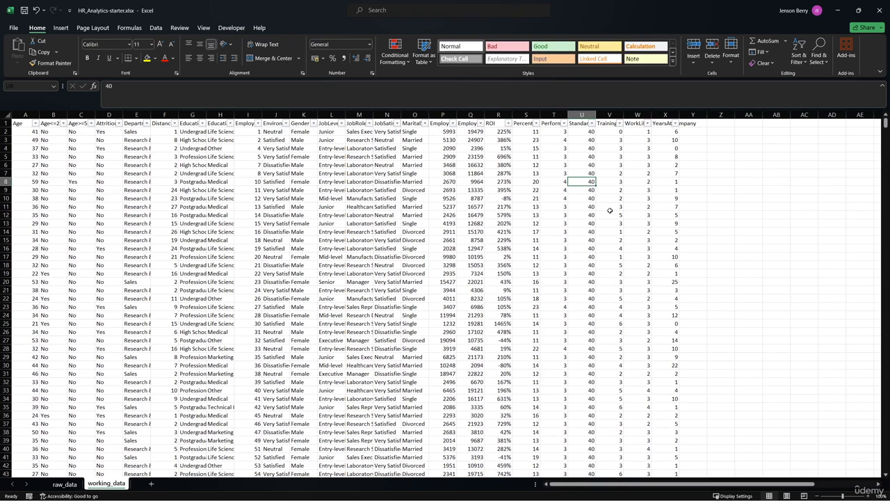